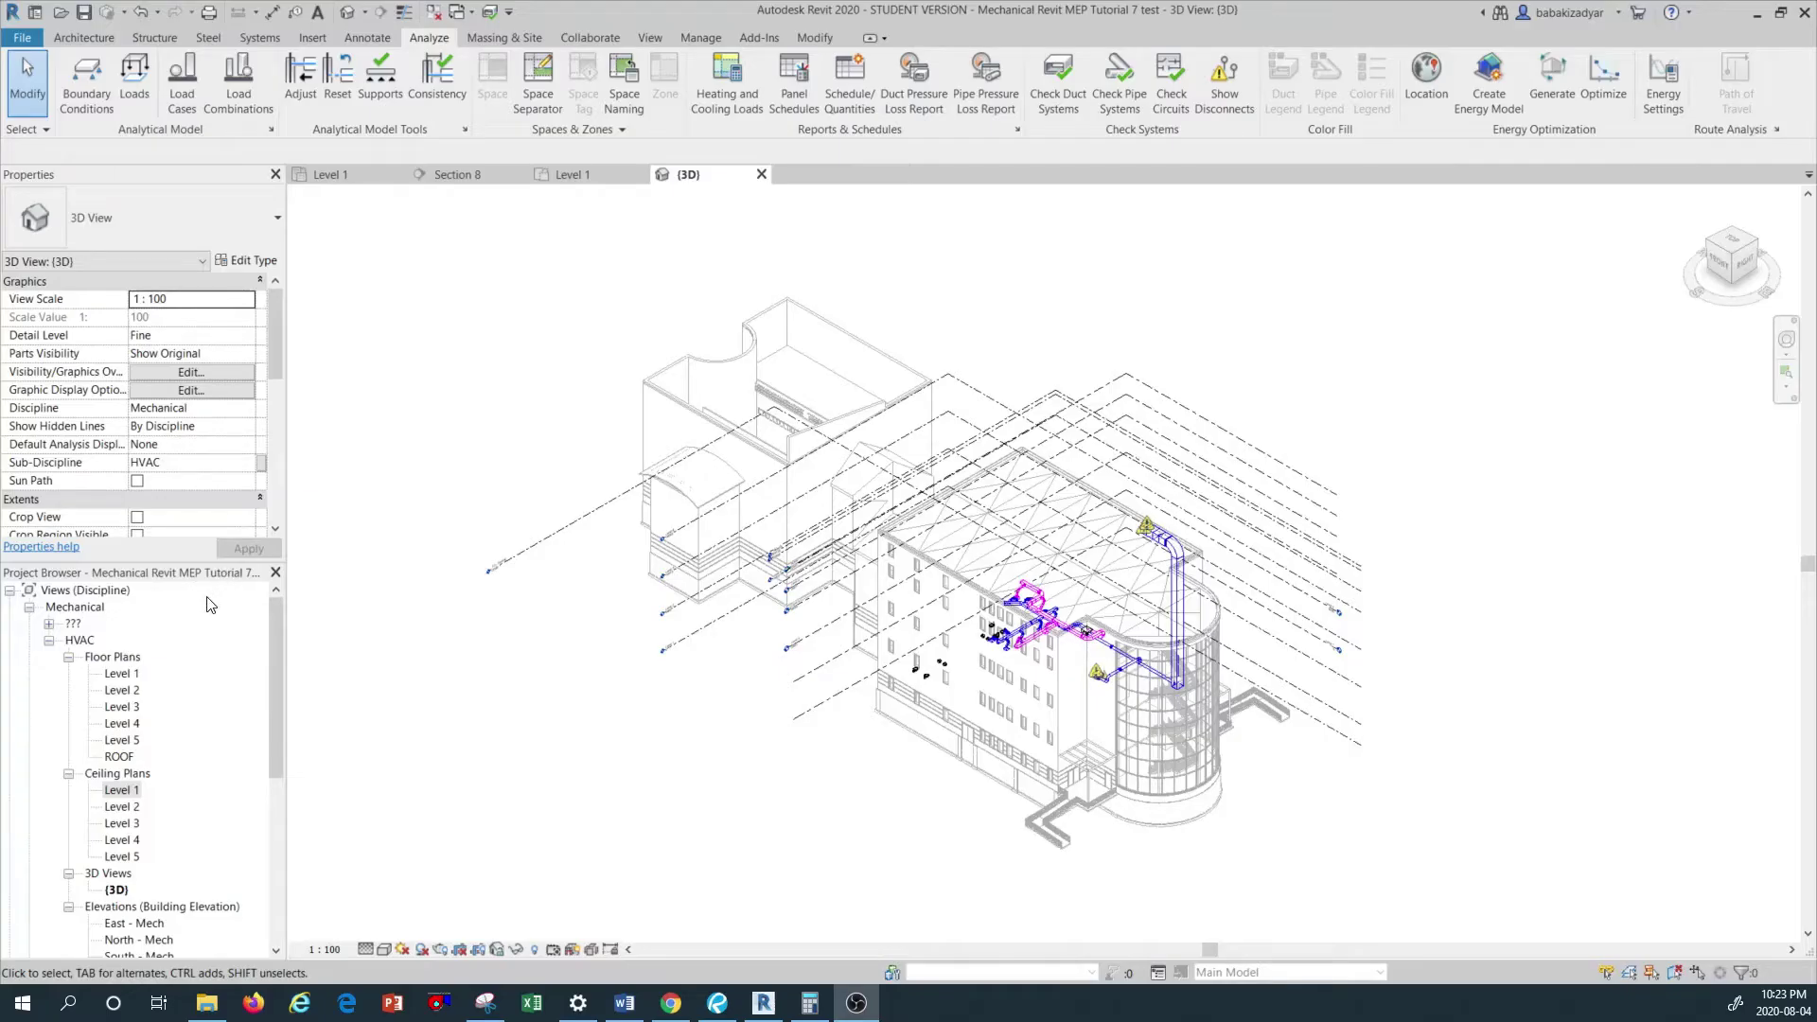
Open the Level 1 ceiling plan and start Split Element with SL.
{"action": "double_click", "coordinate": [122, 790]}
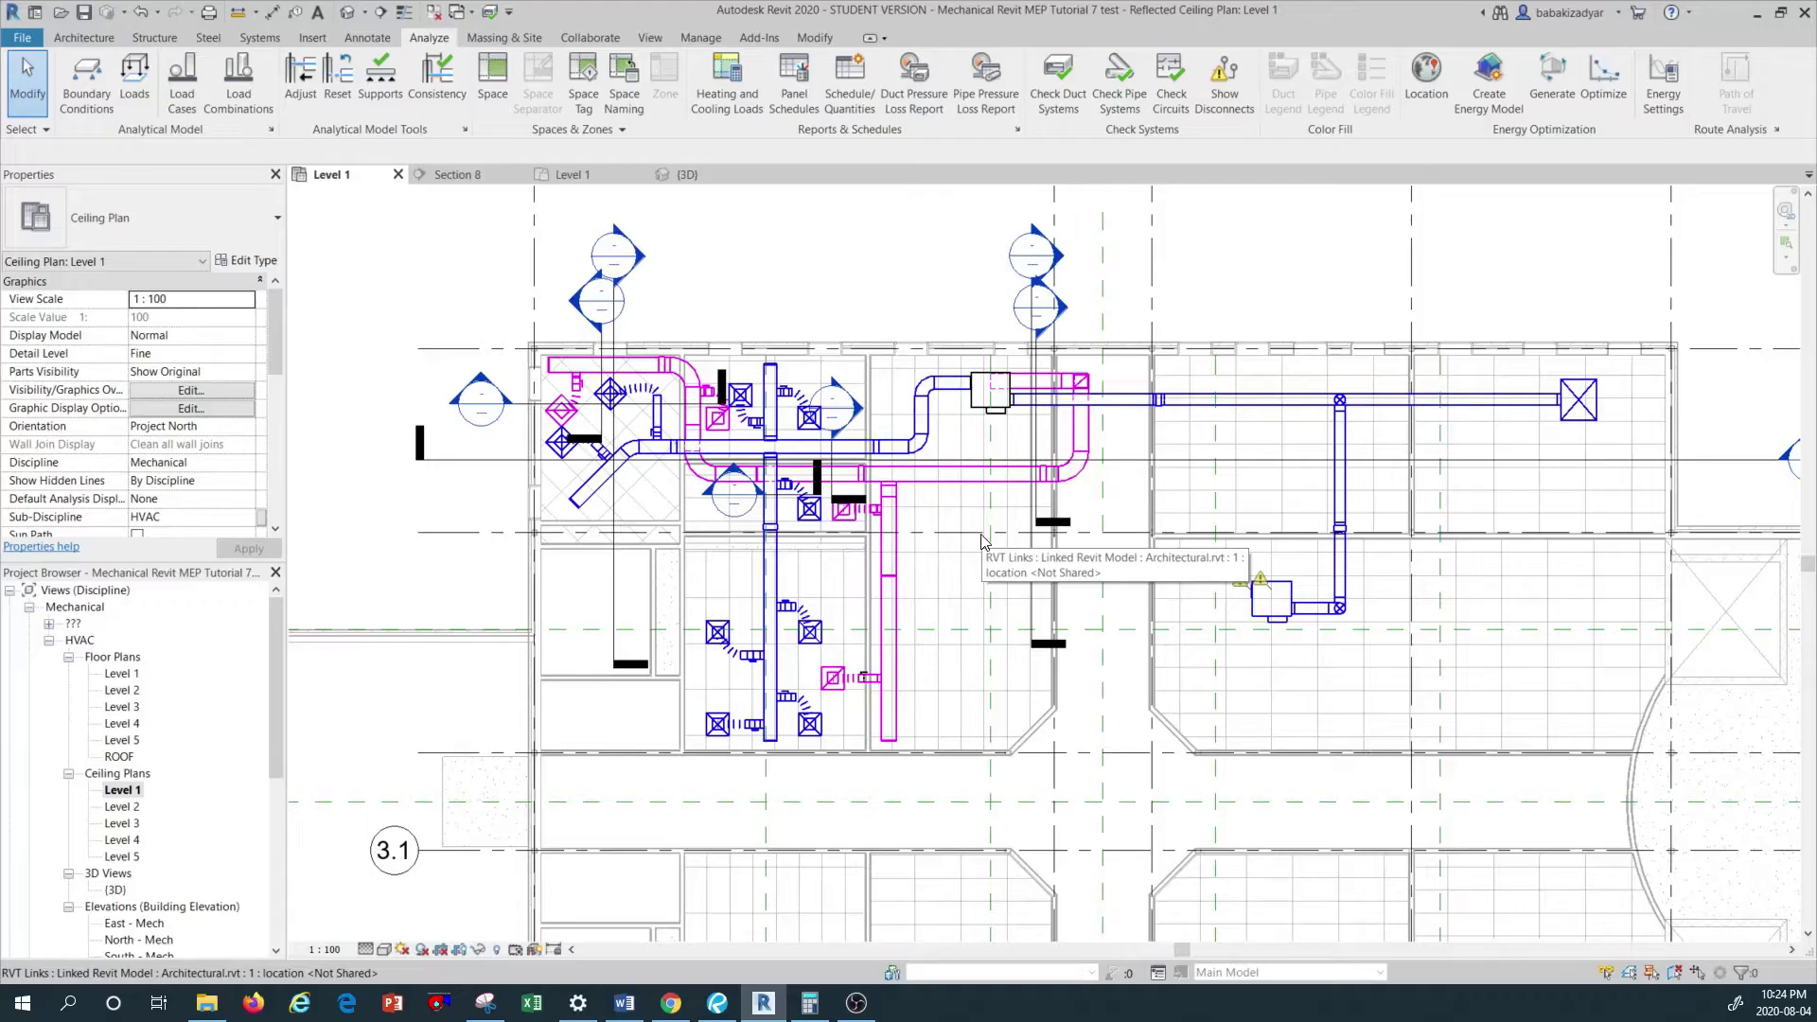
{"action": "key", "text": "s"}
{"action": "key", "text": "l"}
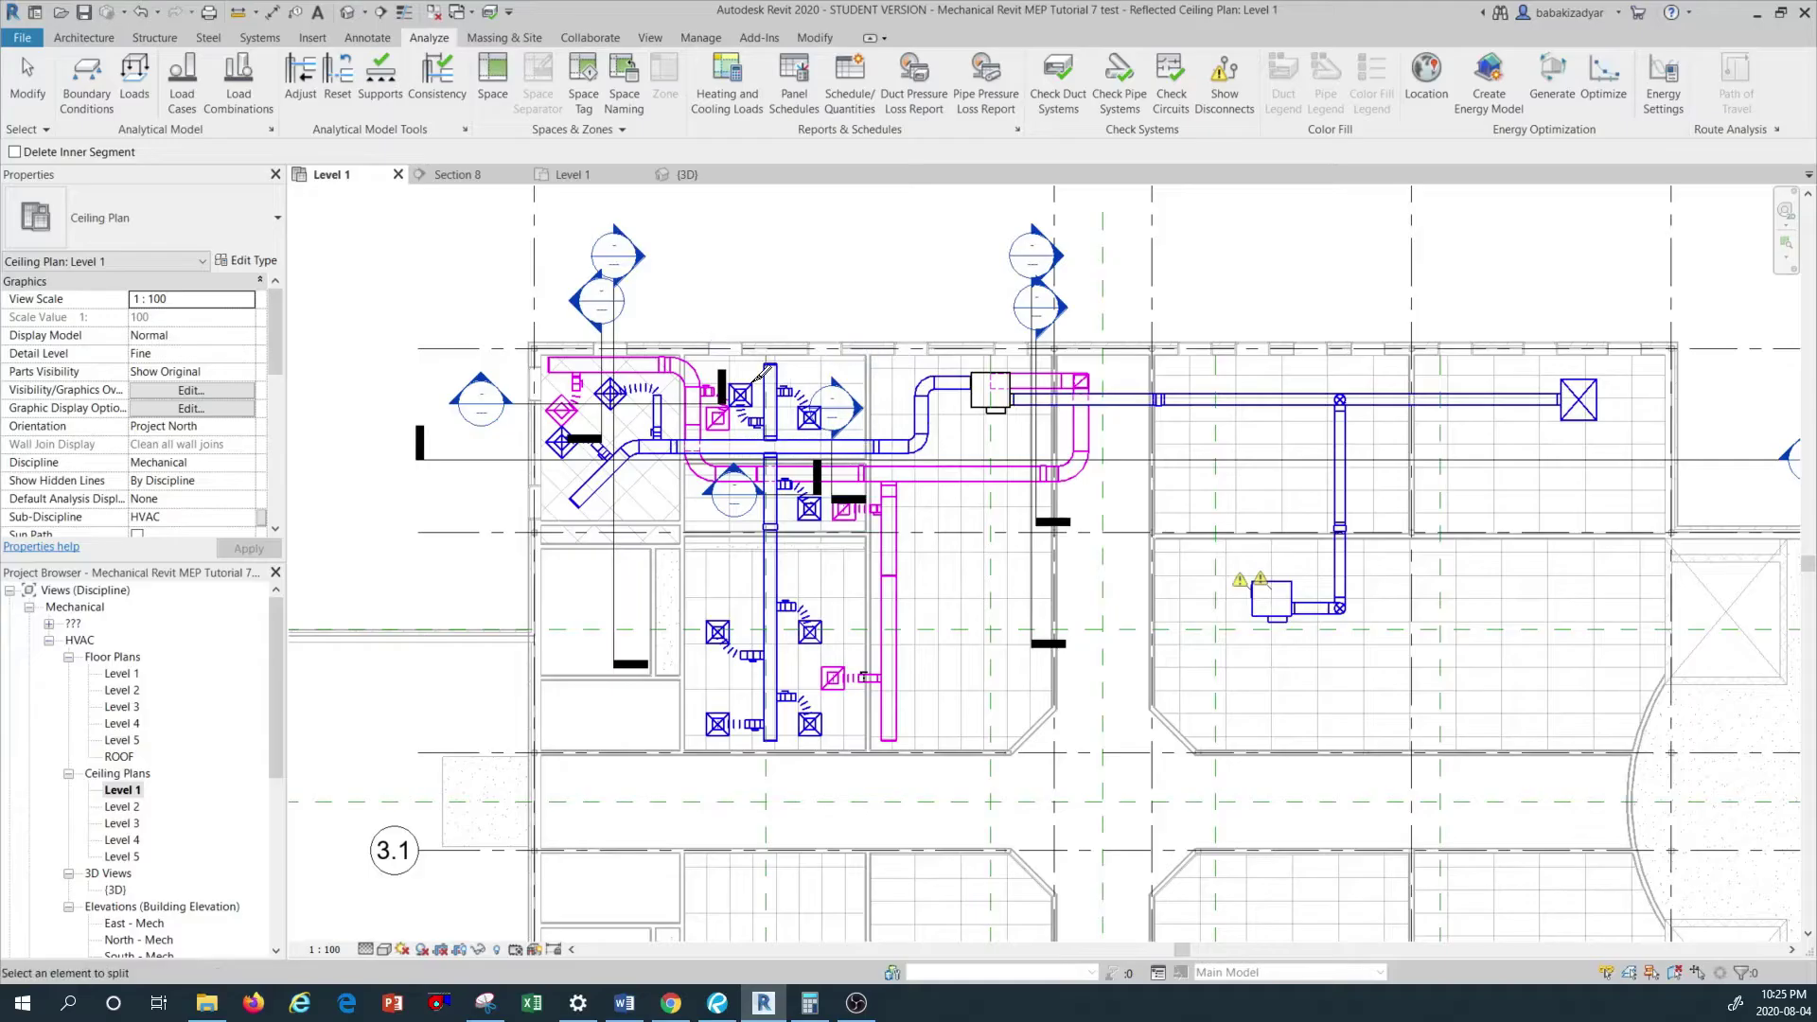
Split the long horizontal blue supply duct at one point.
{"action": "scroll", "coordinate": [779, 445], "scroll_direction": "up", "scroll_amount": 2}
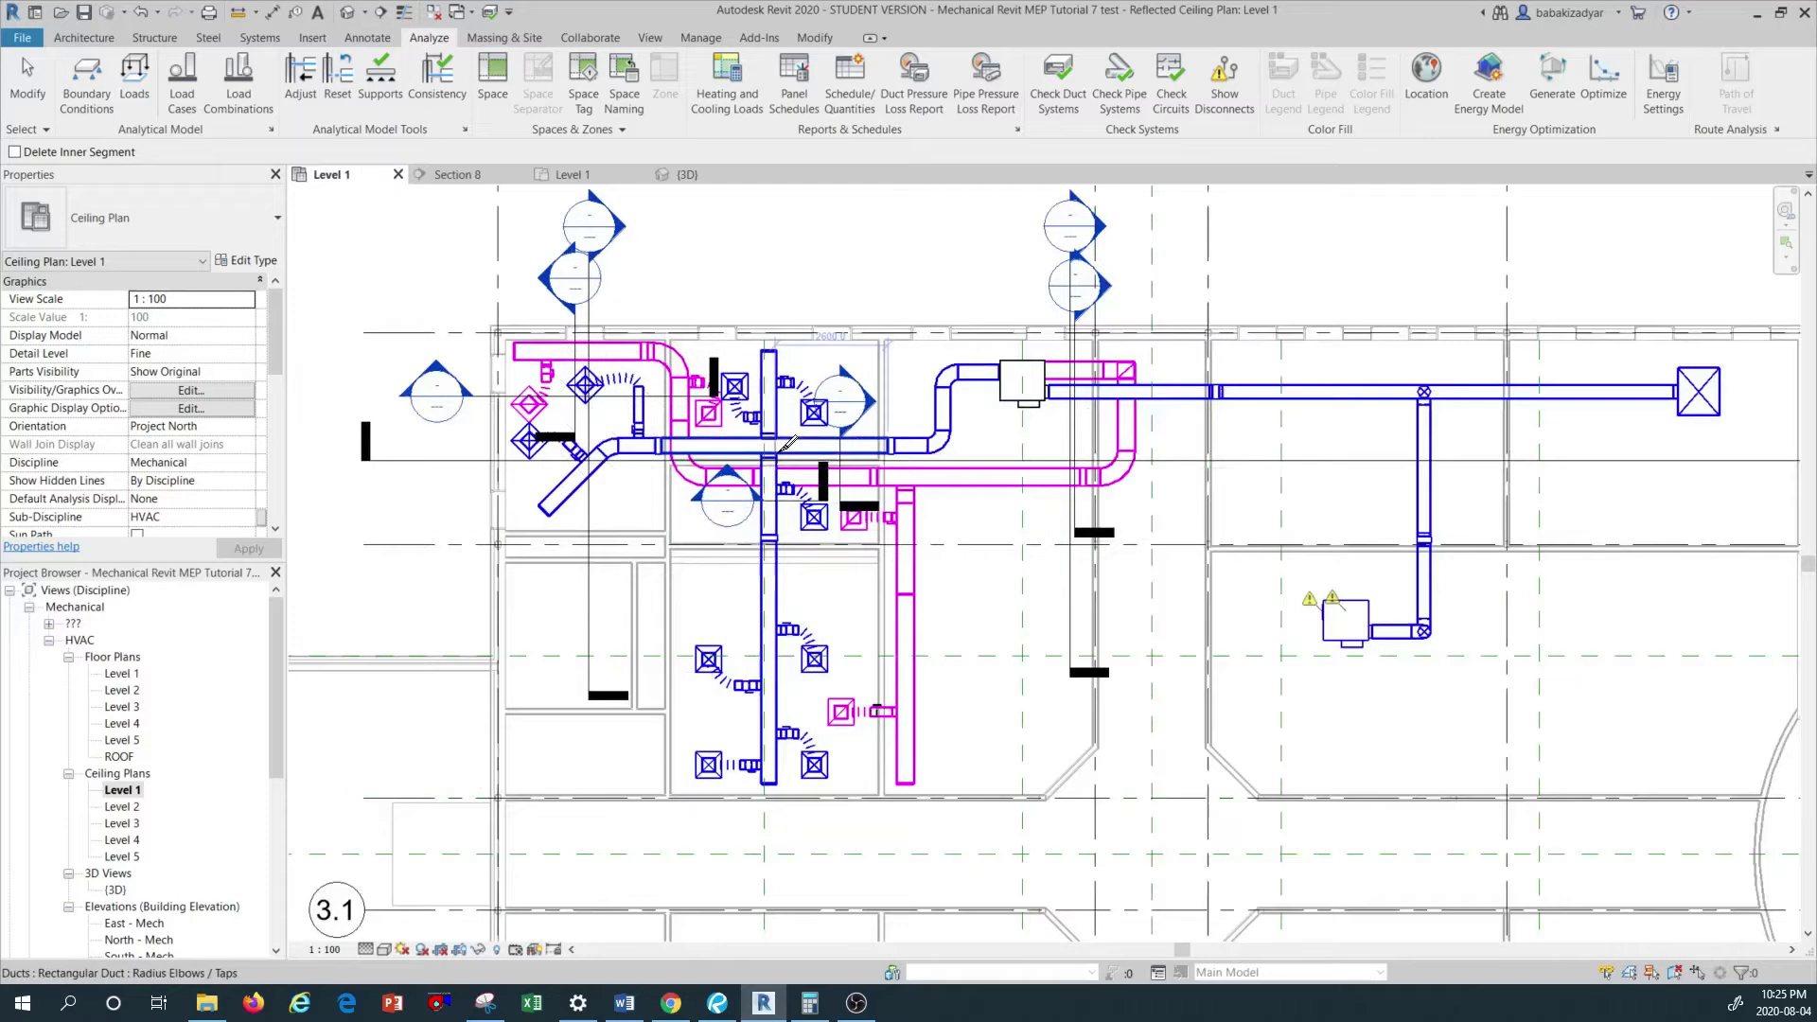
{"action": "scroll", "coordinate": [787, 443], "scroll_direction": "up", "scroll_amount": 1}
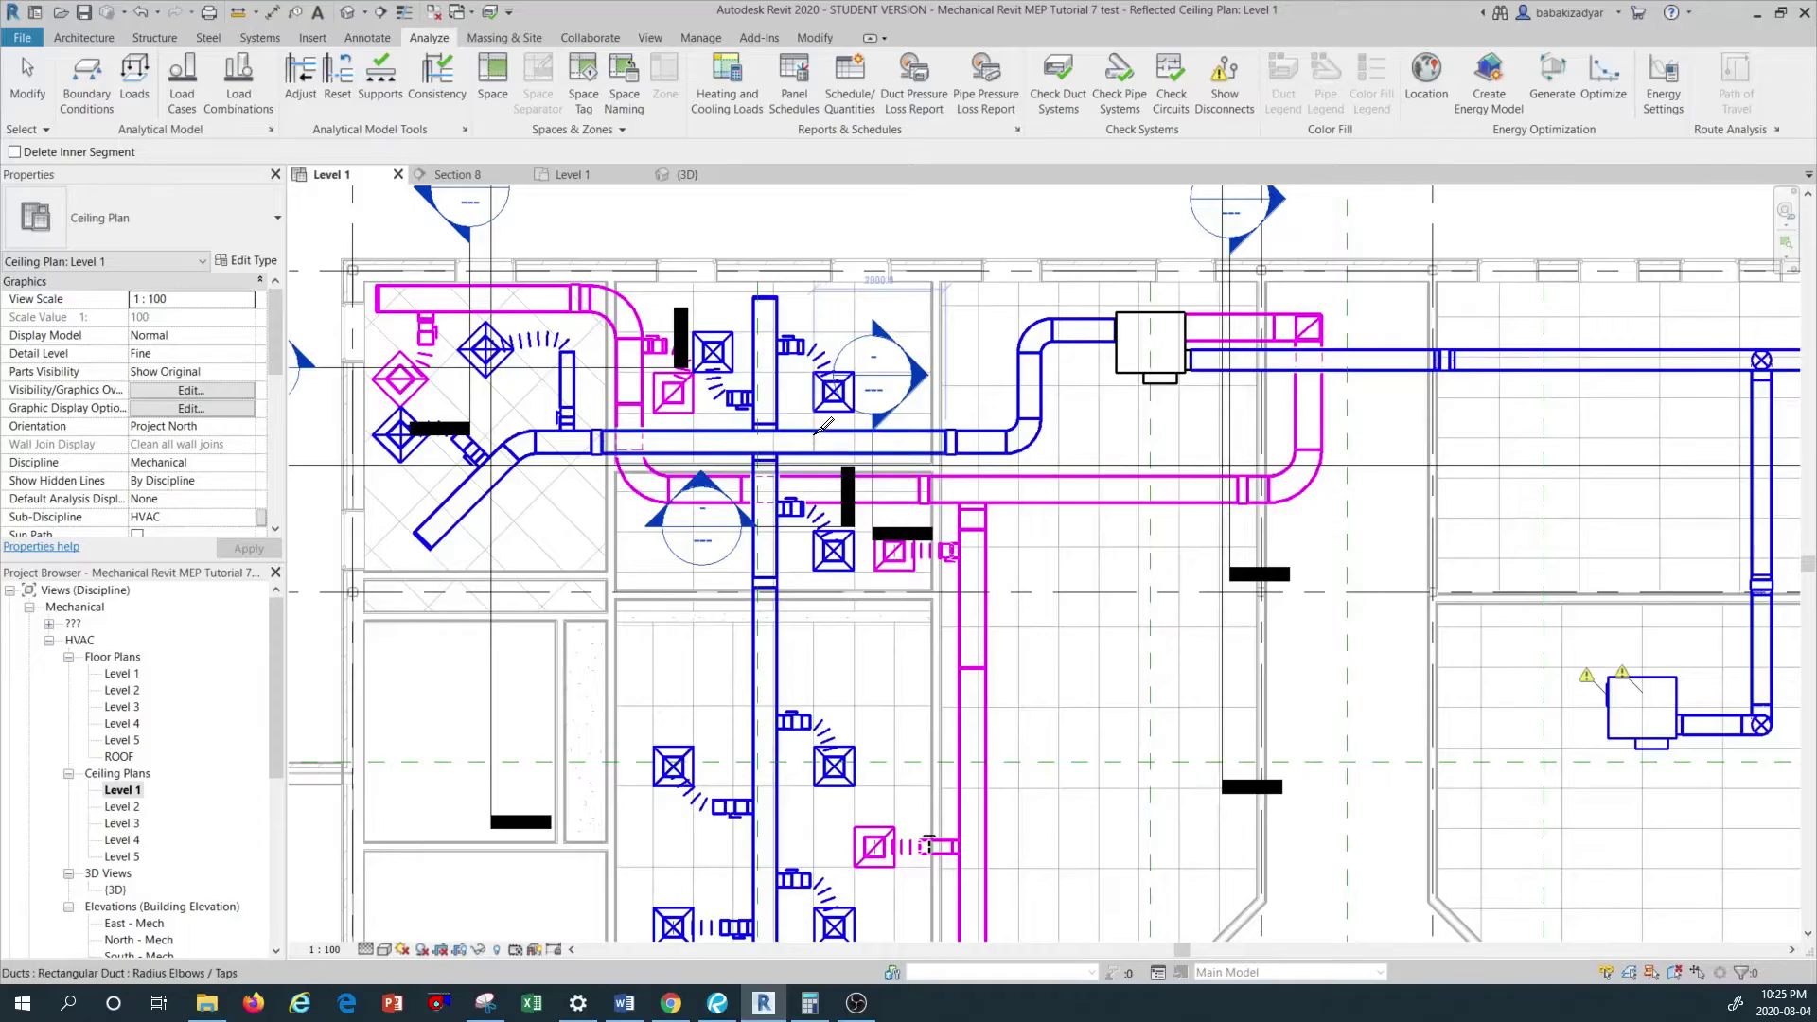
{"action": "left_click", "coordinate": [696, 441]}
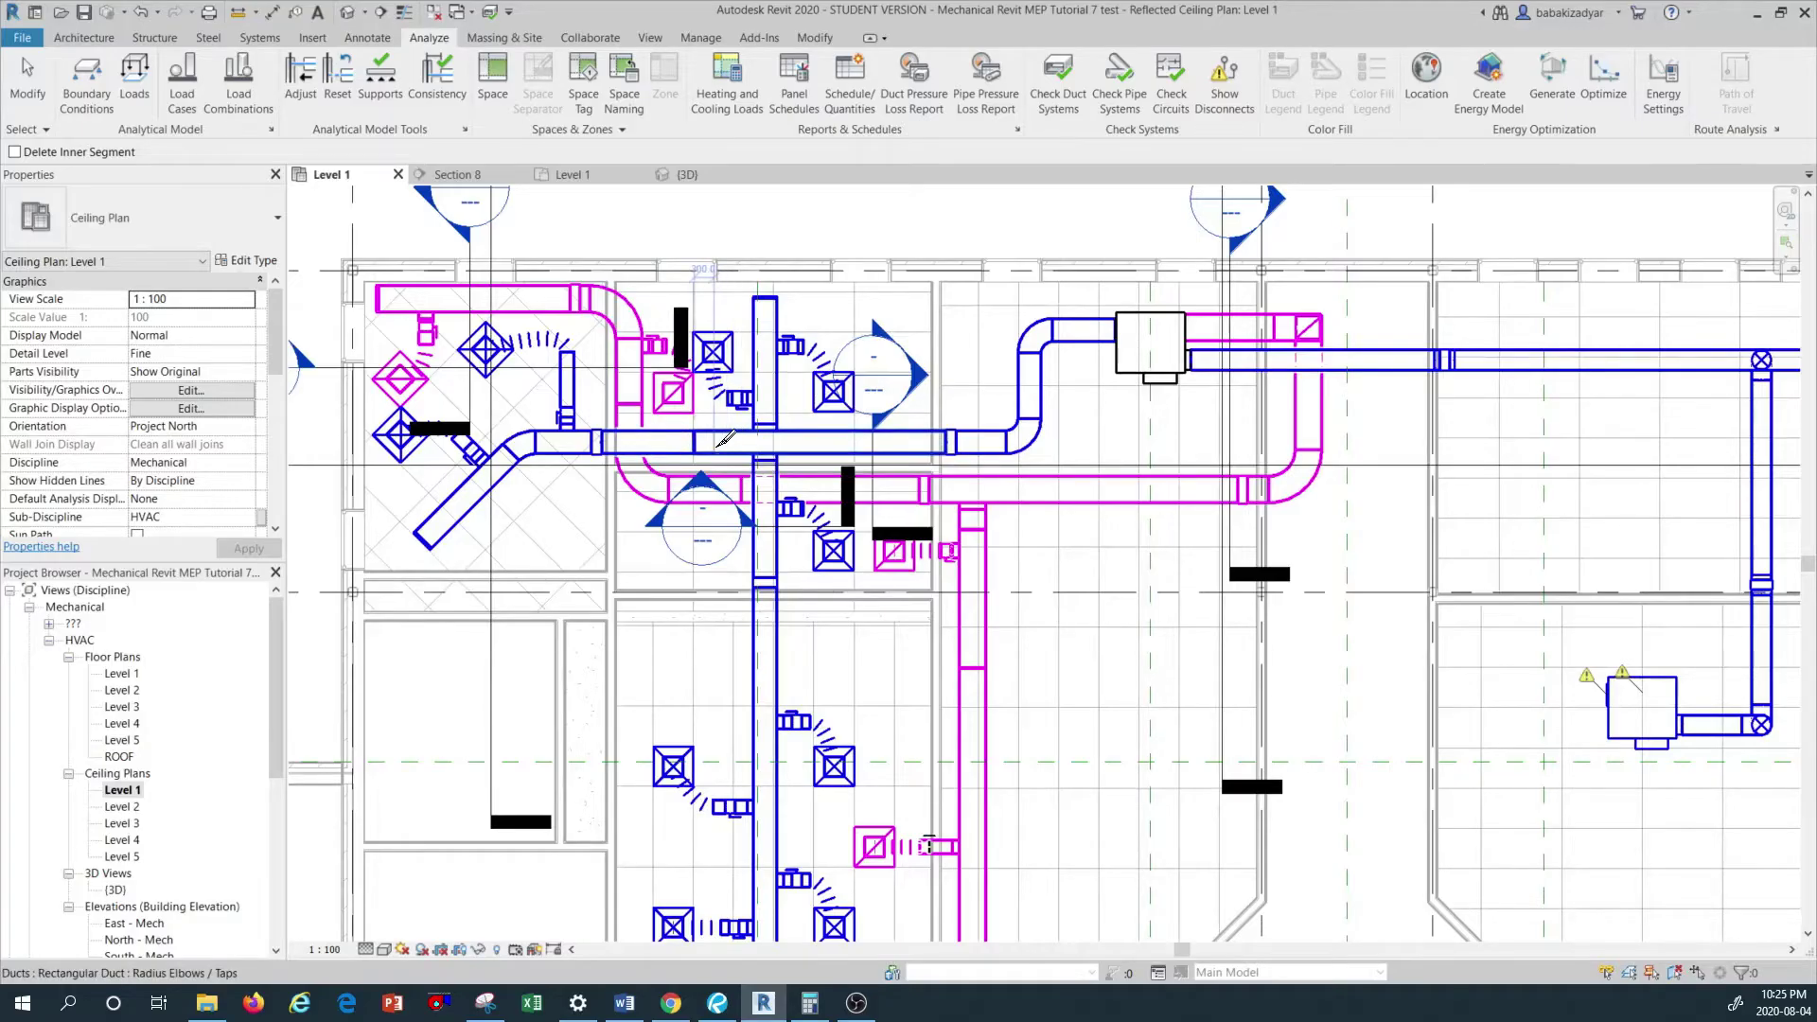
{"action": "scroll", "coordinate": [742, 473], "scroll_direction": "down", "scroll_amount": 1}
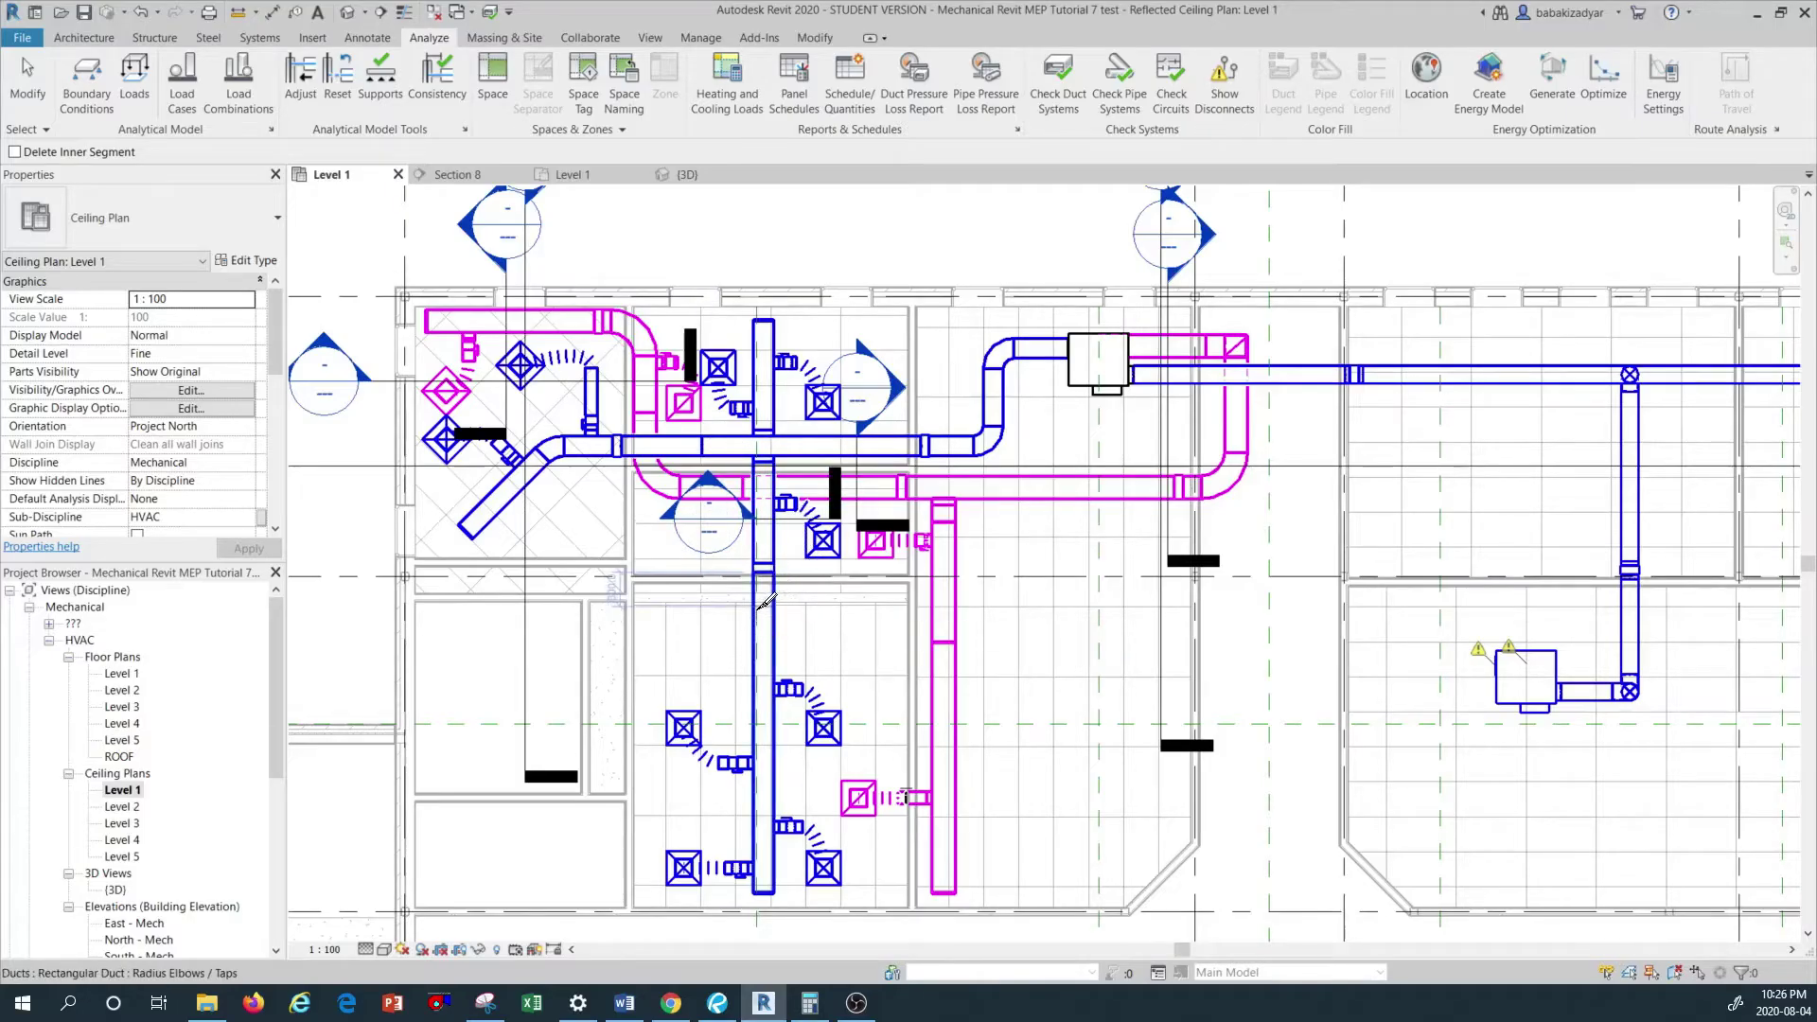
Split the vertical blue supply duct at several points along its length.
{"action": "left_click", "coordinate": [765, 598]}
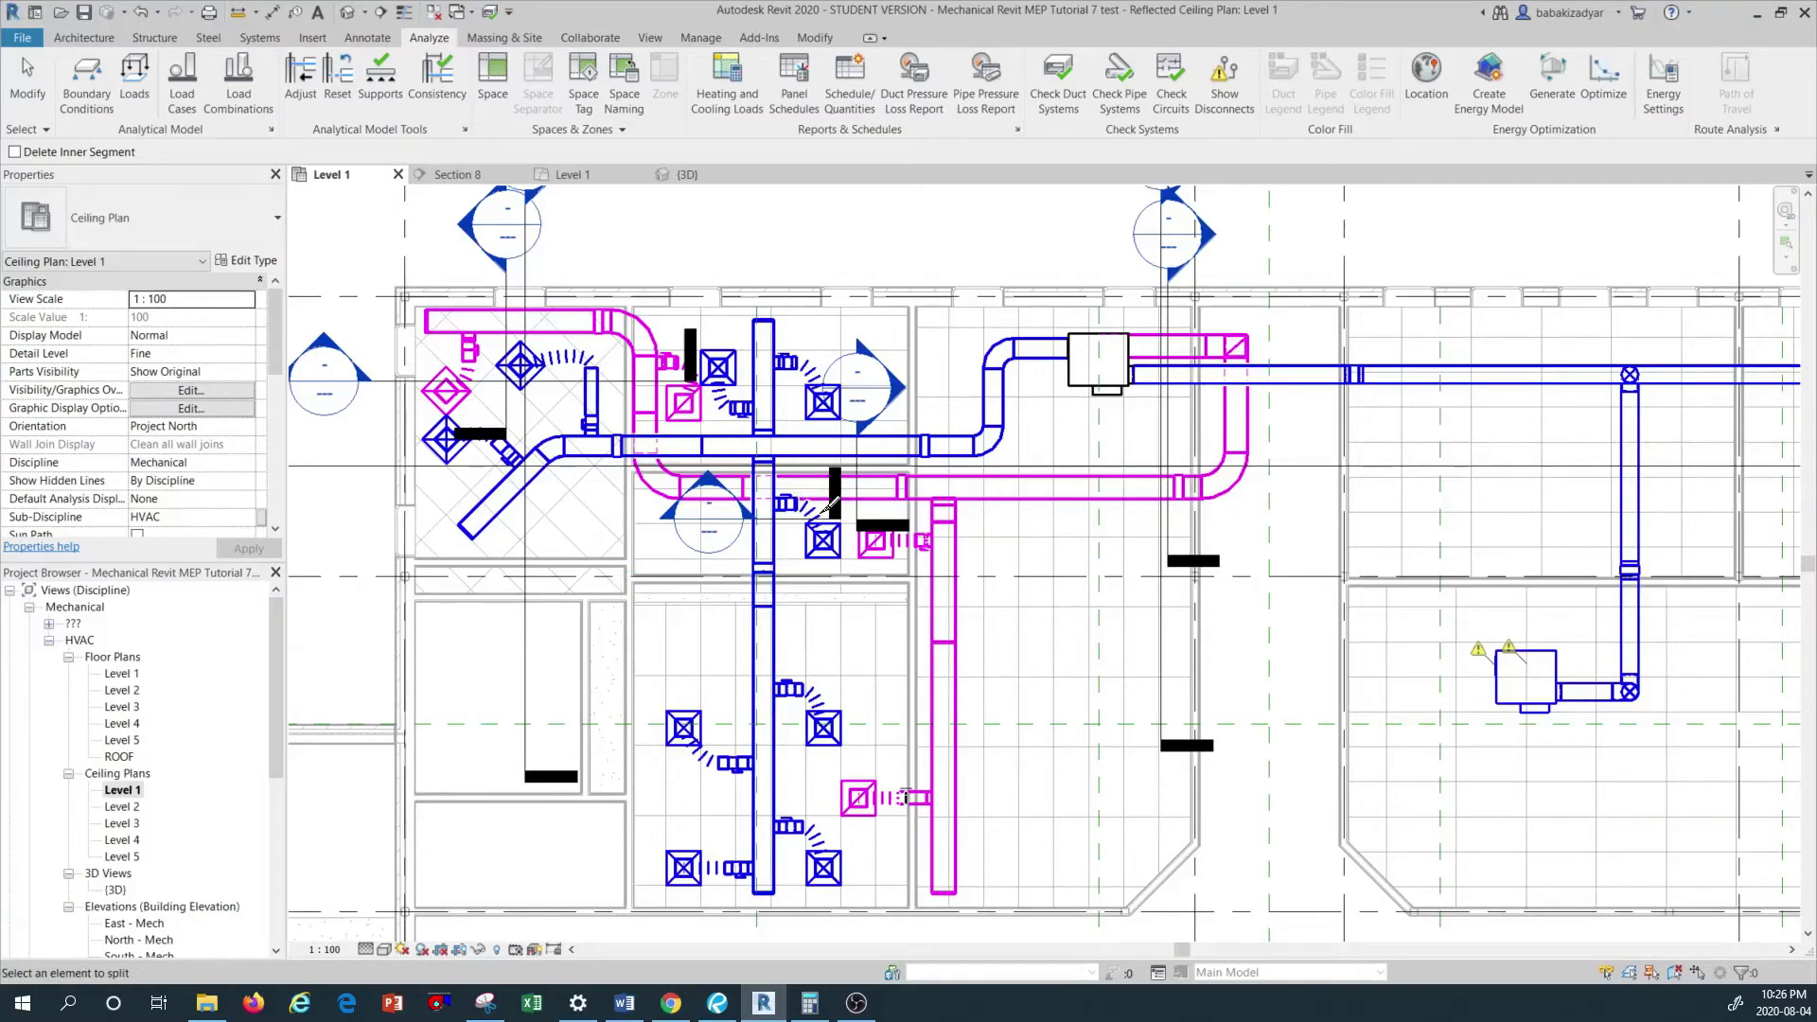
{"action": "left_click", "coordinate": [769, 608]}
{"action": "left_click", "coordinate": [763, 738]}
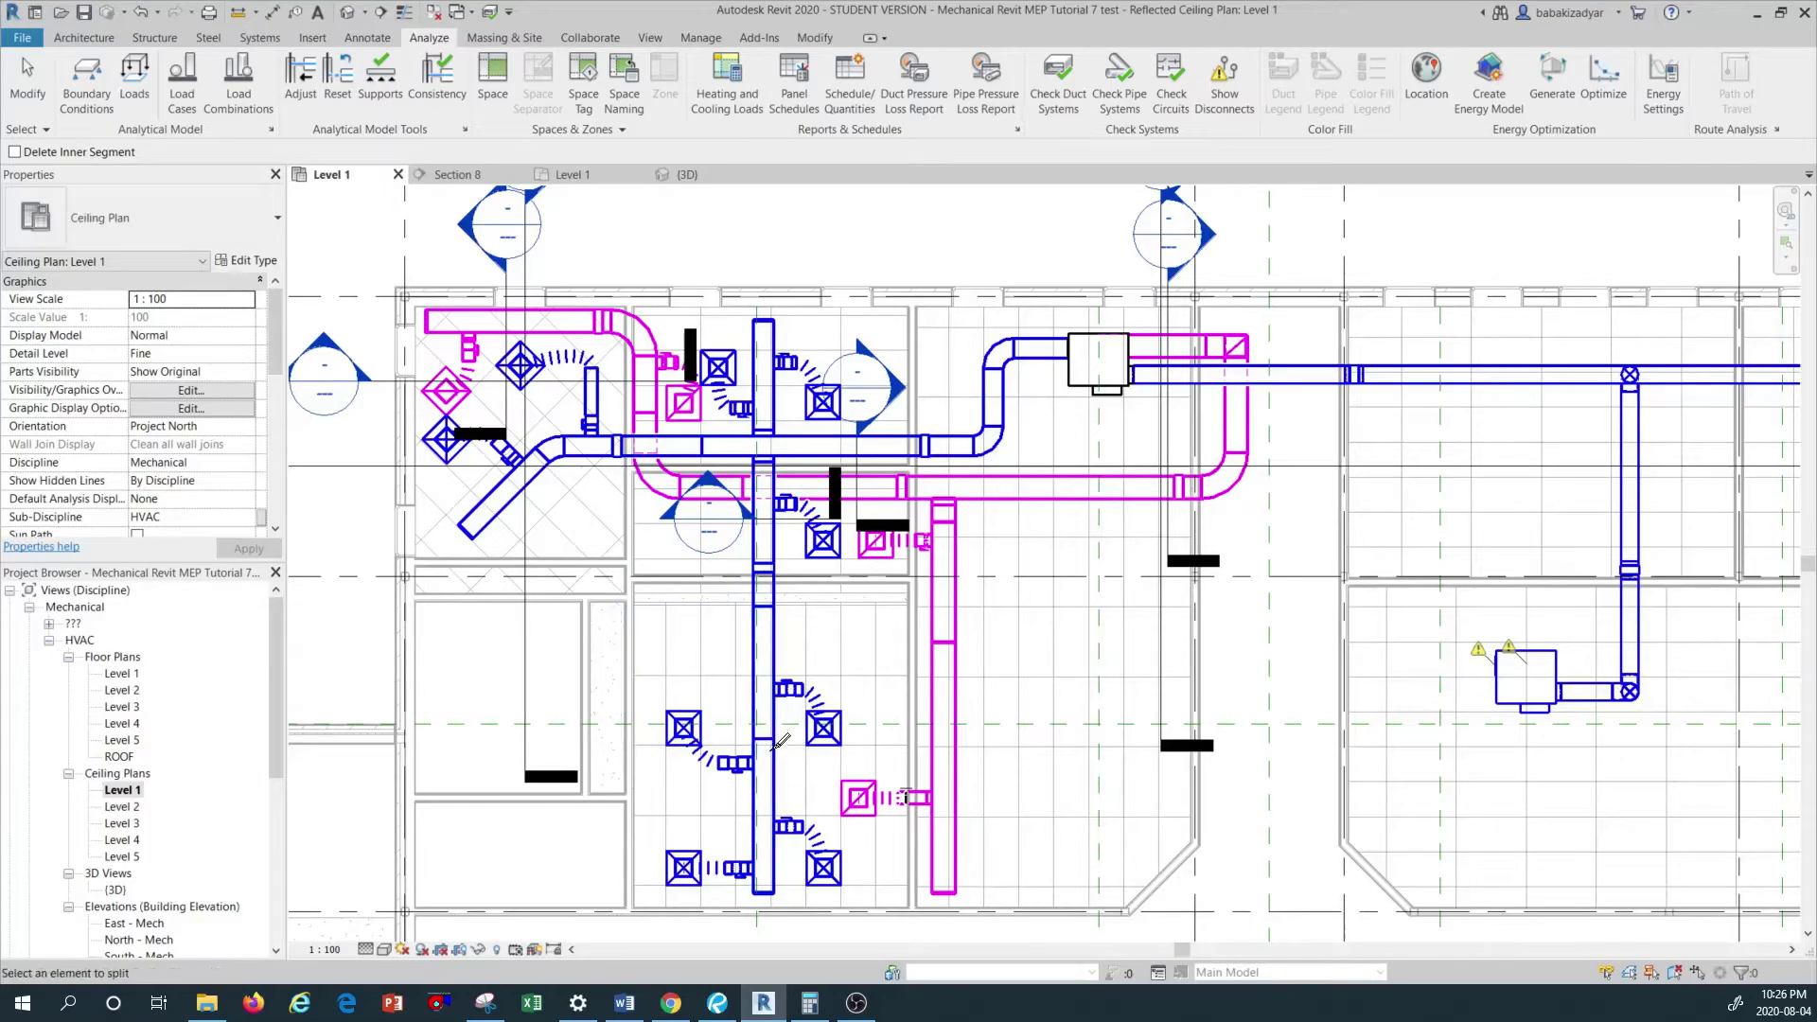
{"action": "left_click", "coordinate": [762, 802]}
{"action": "scroll", "coordinate": [582, 447], "scroll_direction": "up", "scroll_amount": 1}
{"action": "scroll", "coordinate": [592, 443], "scroll_direction": "up", "scroll_amount": 1}
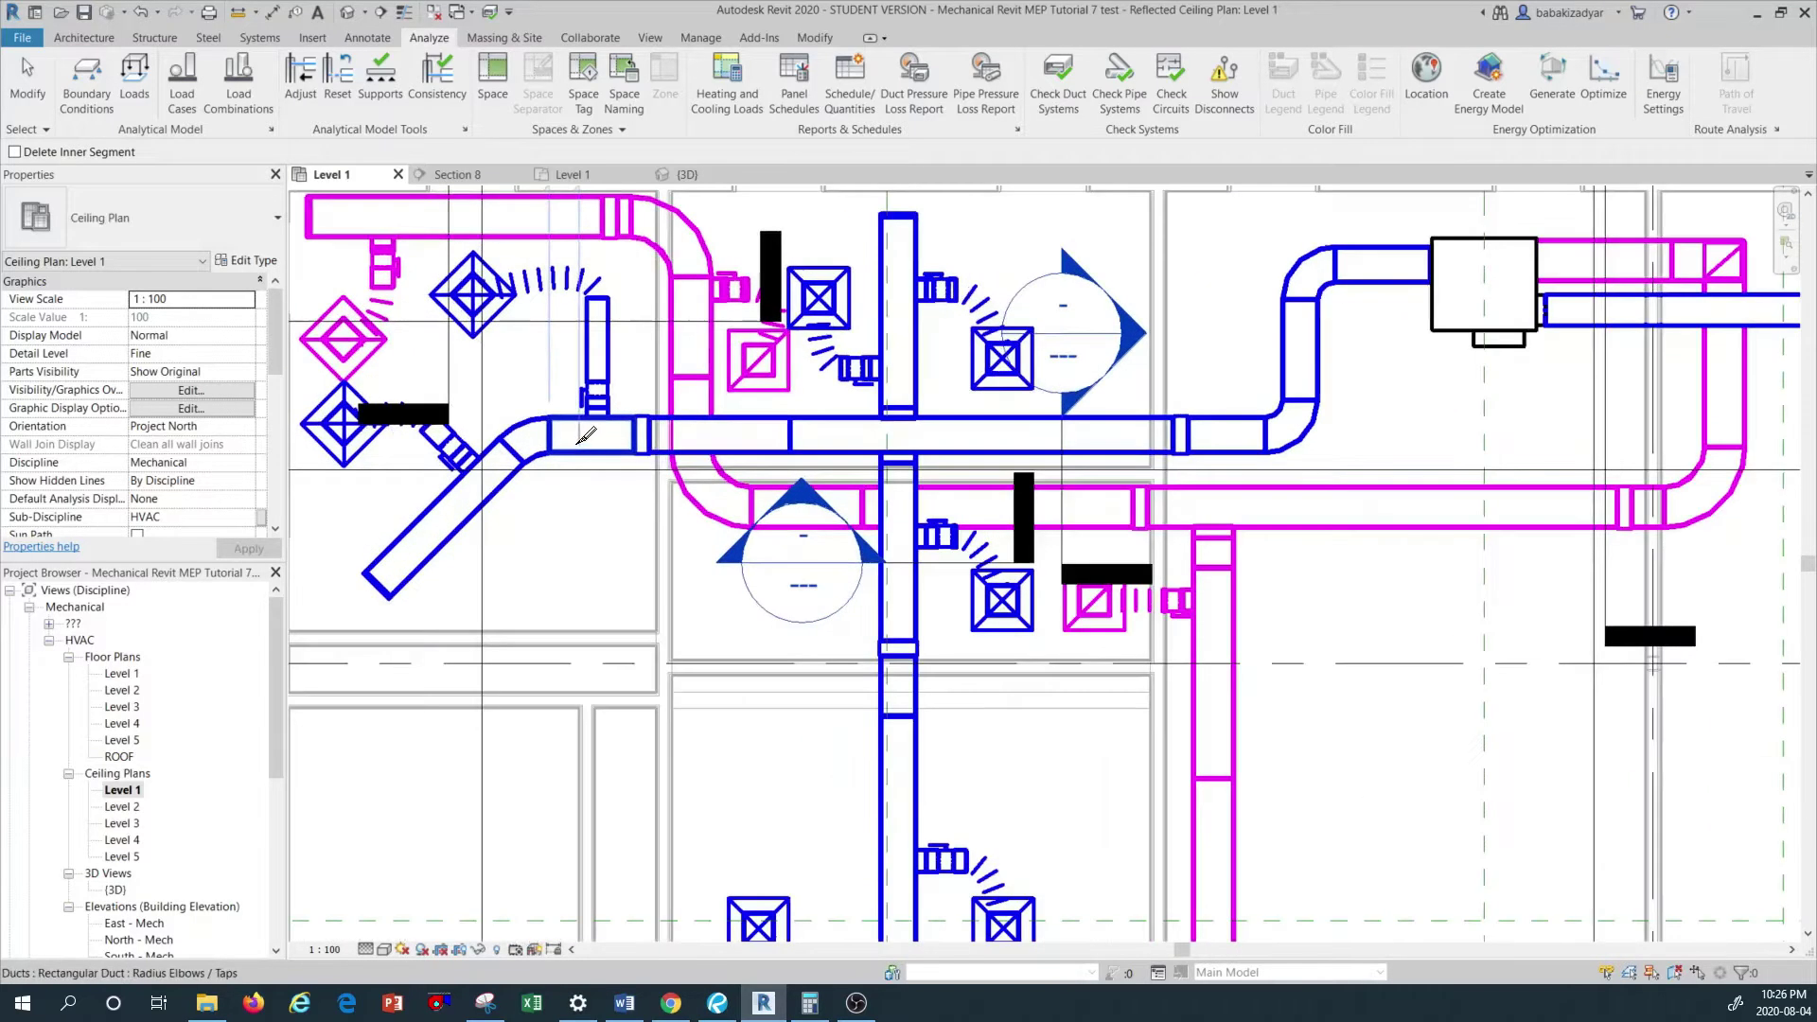
{"action": "key", "text": "Escape"}
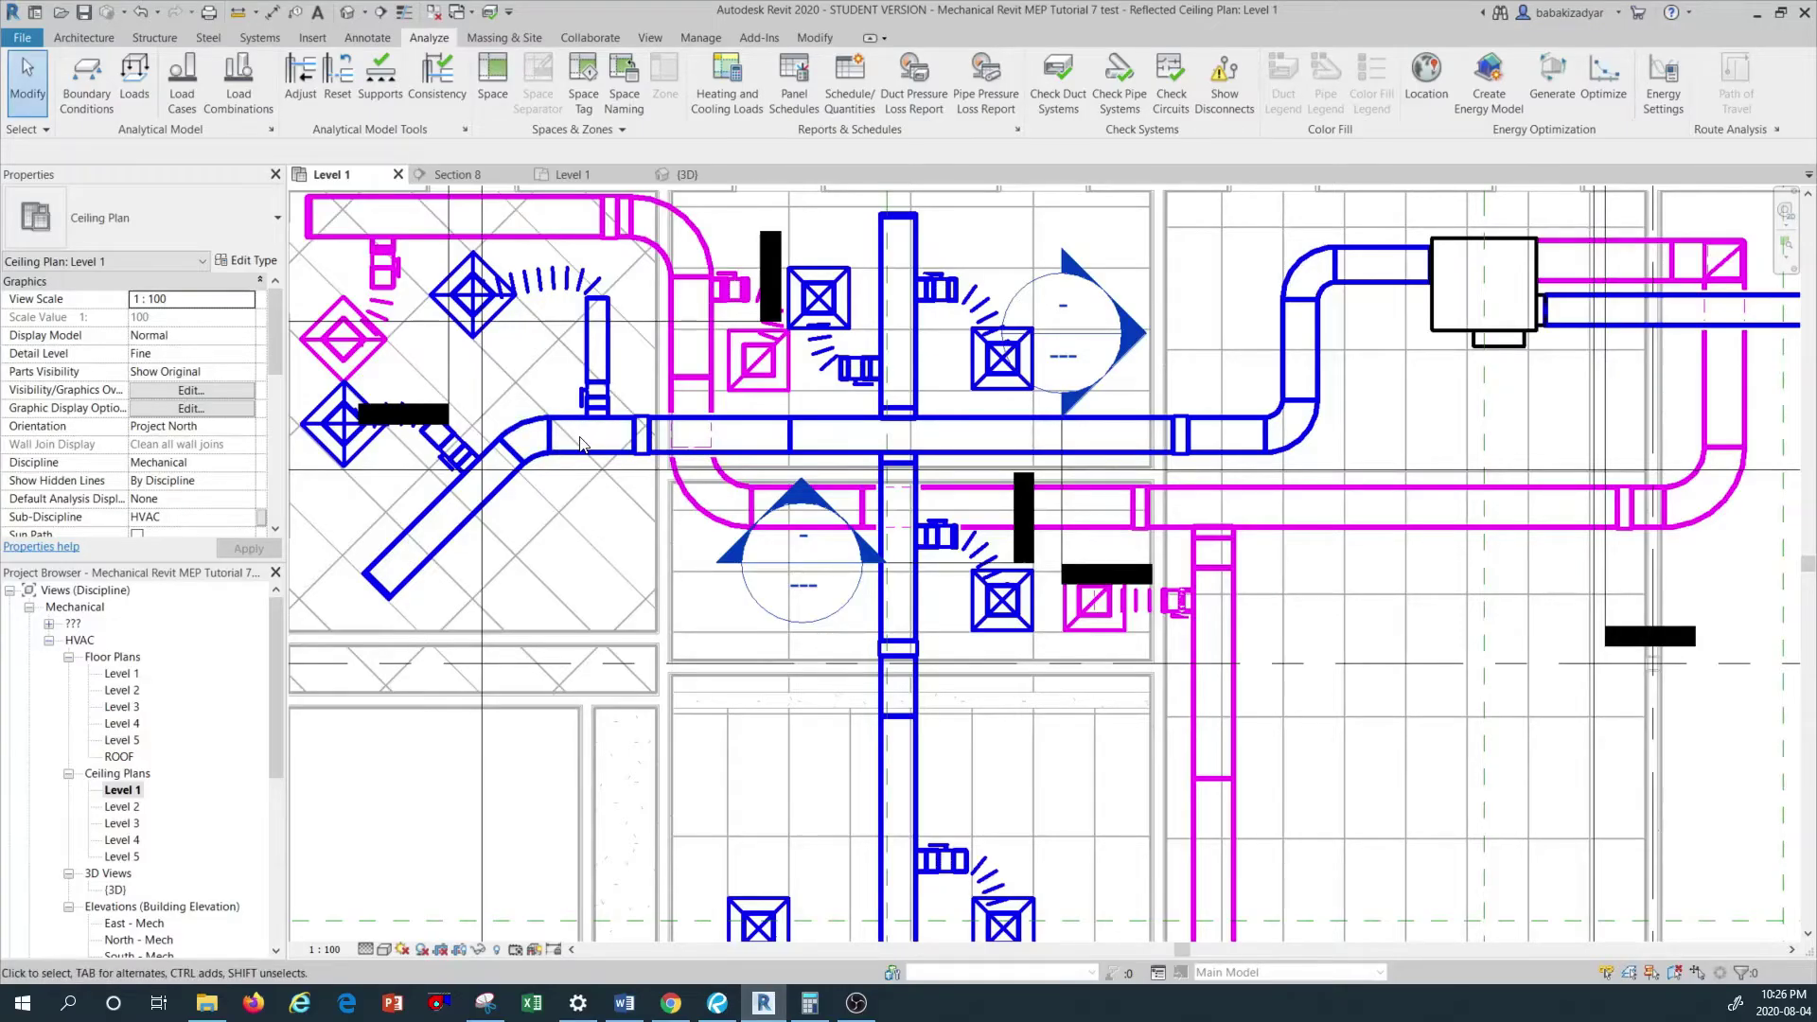
Restart Split Element with SL for more splits, then exit the tool.
{"action": "key", "text": "s"}
{"action": "key", "text": "l"}
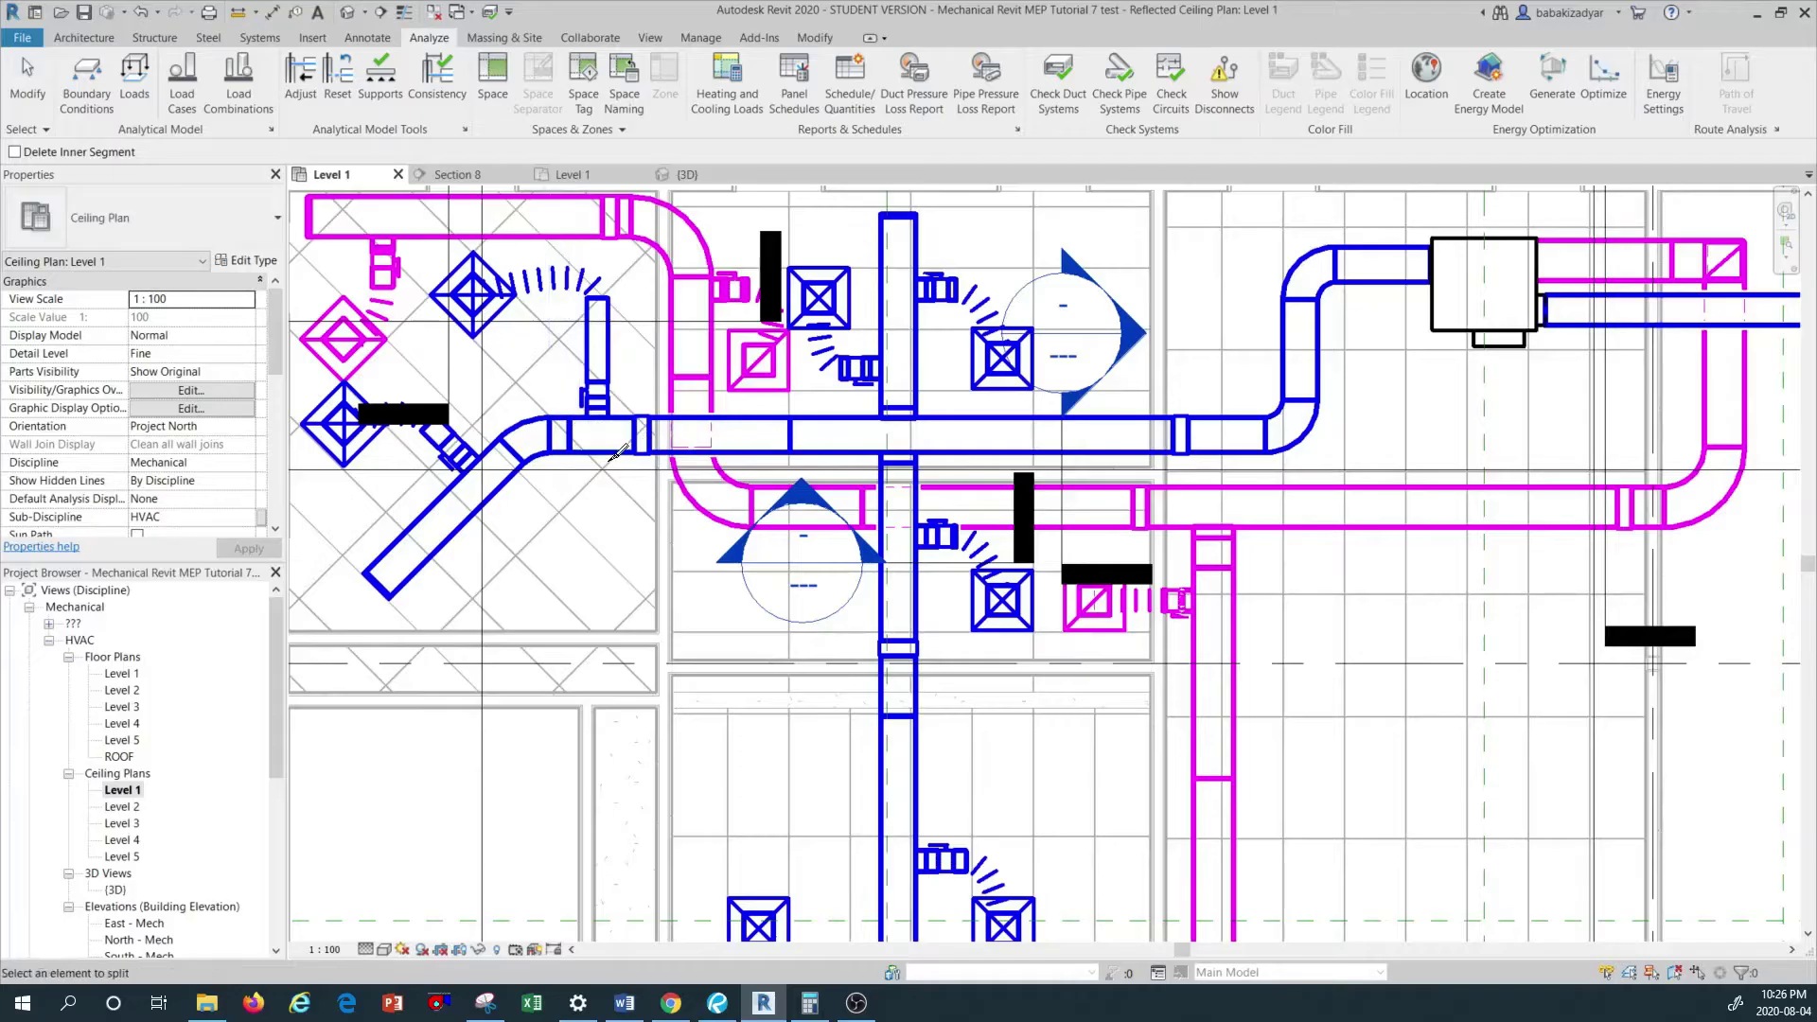
{"action": "scroll", "coordinate": [733, 494], "scroll_direction": "down", "scroll_amount": 2}
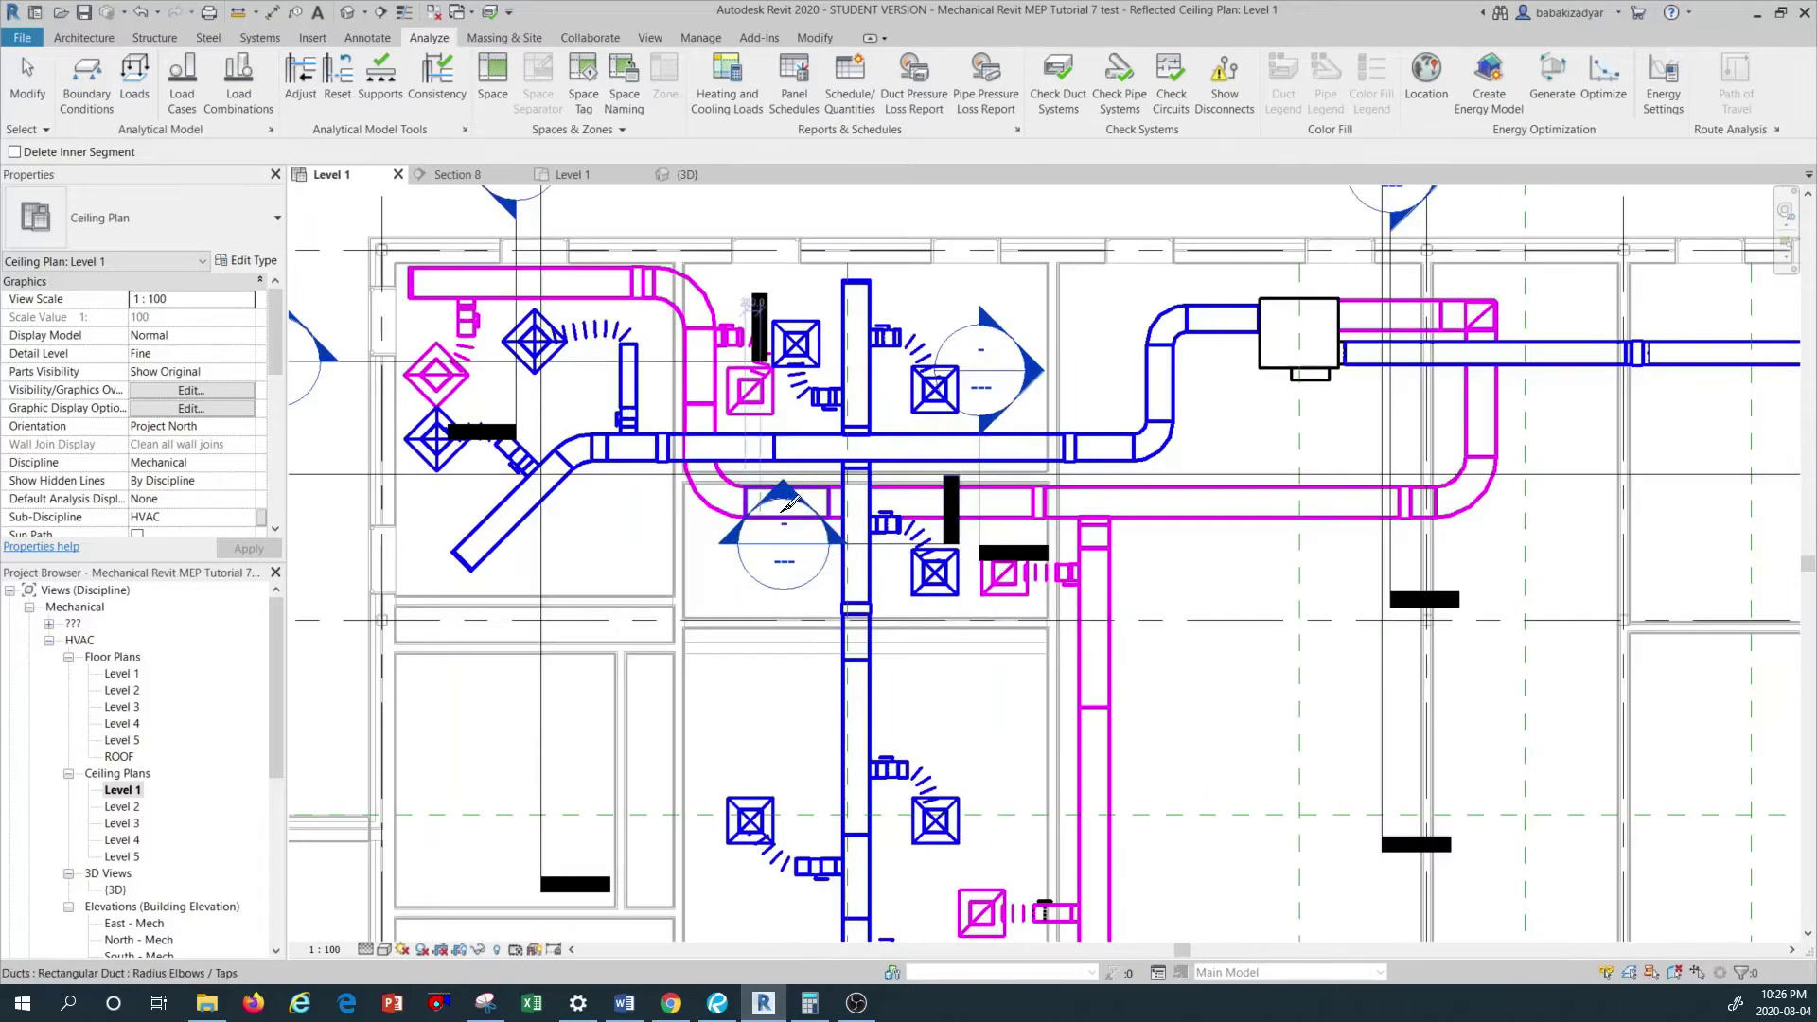
{"action": "scroll", "coordinate": [788, 504], "scroll_direction": "down", "scroll_amount": 3}
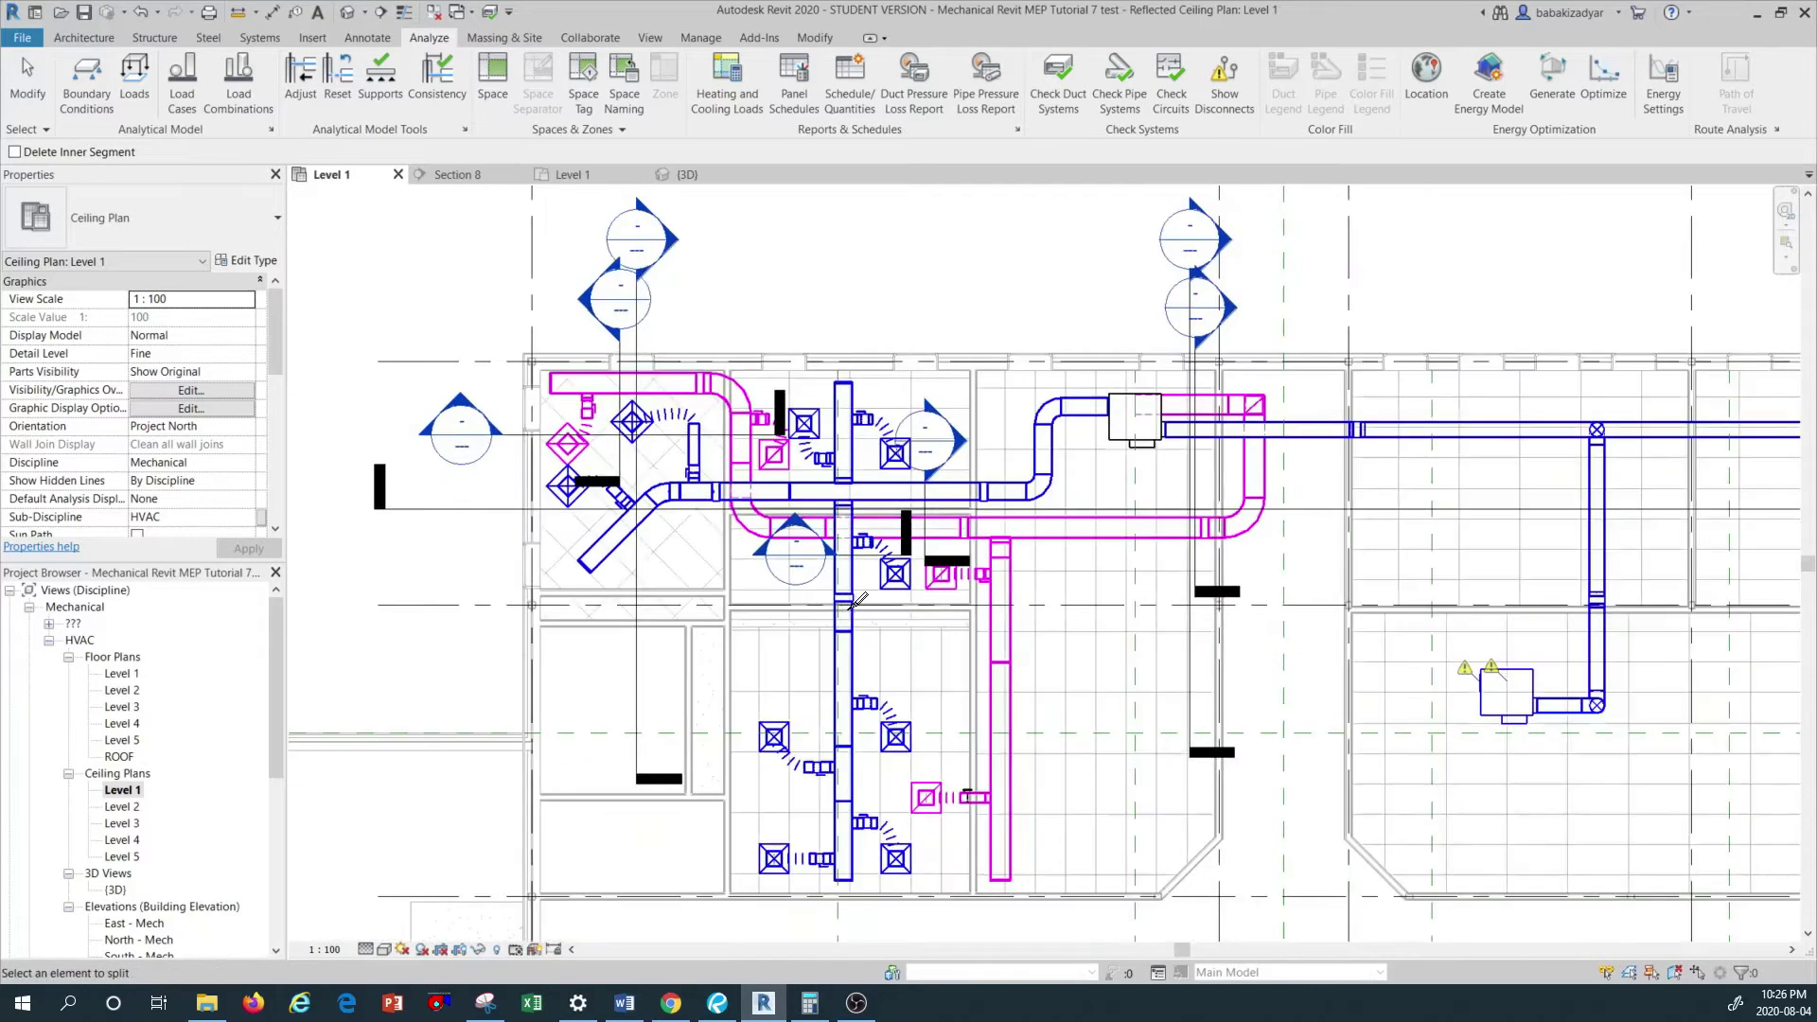
{"action": "scroll", "coordinate": [852, 606], "scroll_direction": "up", "scroll_amount": 1}
{"action": "key", "text": "Escape"}
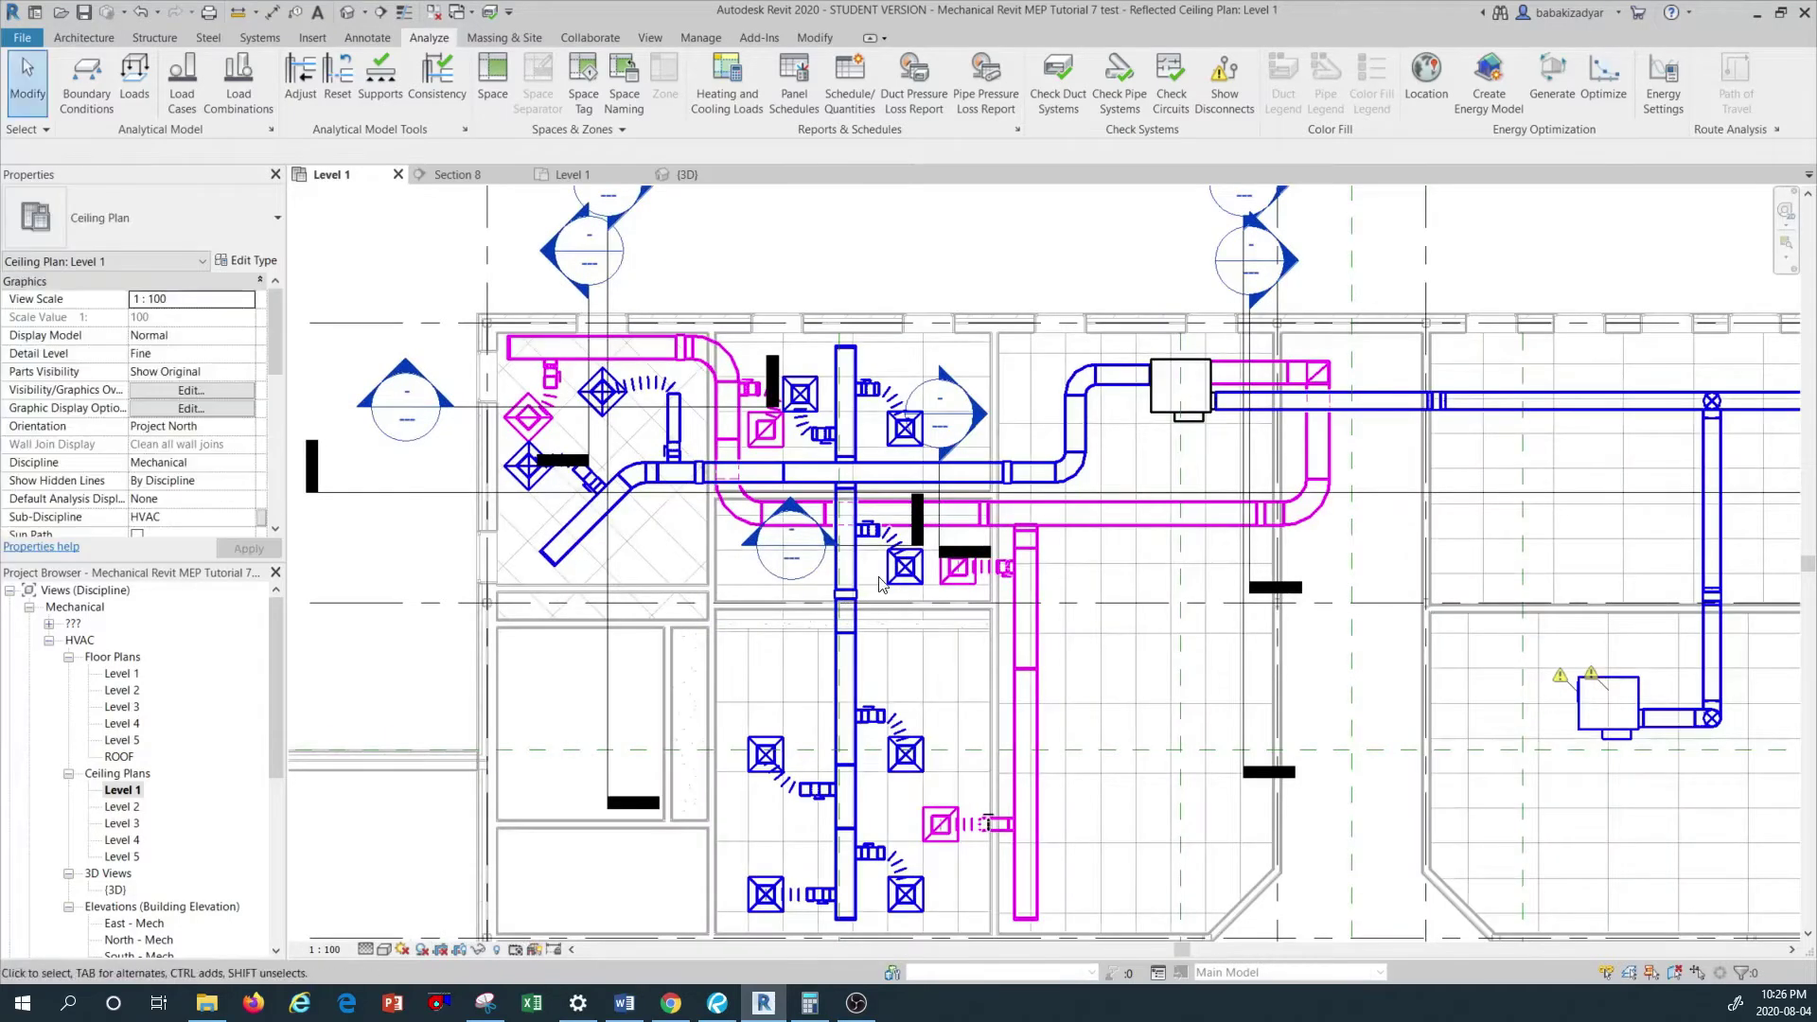
{"action": "scroll", "coordinate": [800, 568], "scroll_direction": "down", "scroll_amount": 1}
Tab-cycle from the diagonal duct and select the 93-element Mechanical Supply Air 2 branch.
{"action": "scroll", "coordinate": [801, 568], "scroll_direction": "down", "scroll_amount": 2}
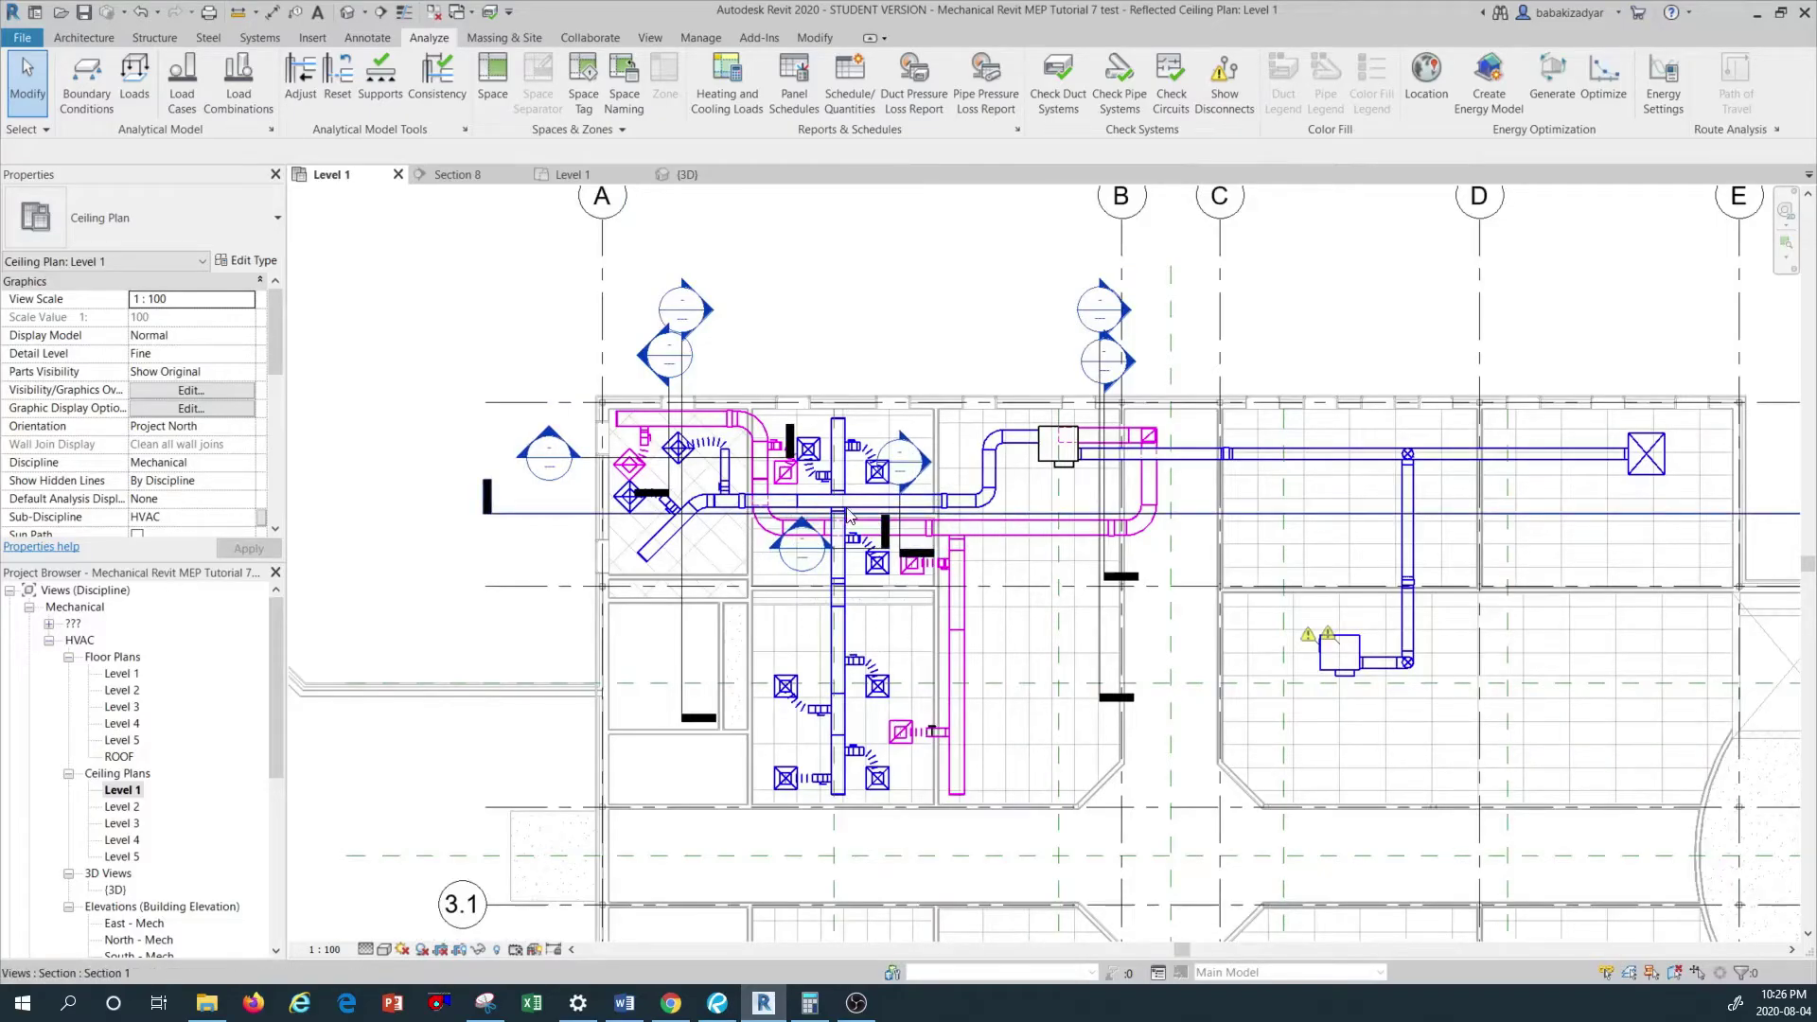
{"action": "scroll", "coordinate": [806, 514], "scroll_direction": "up", "scroll_amount": 1}
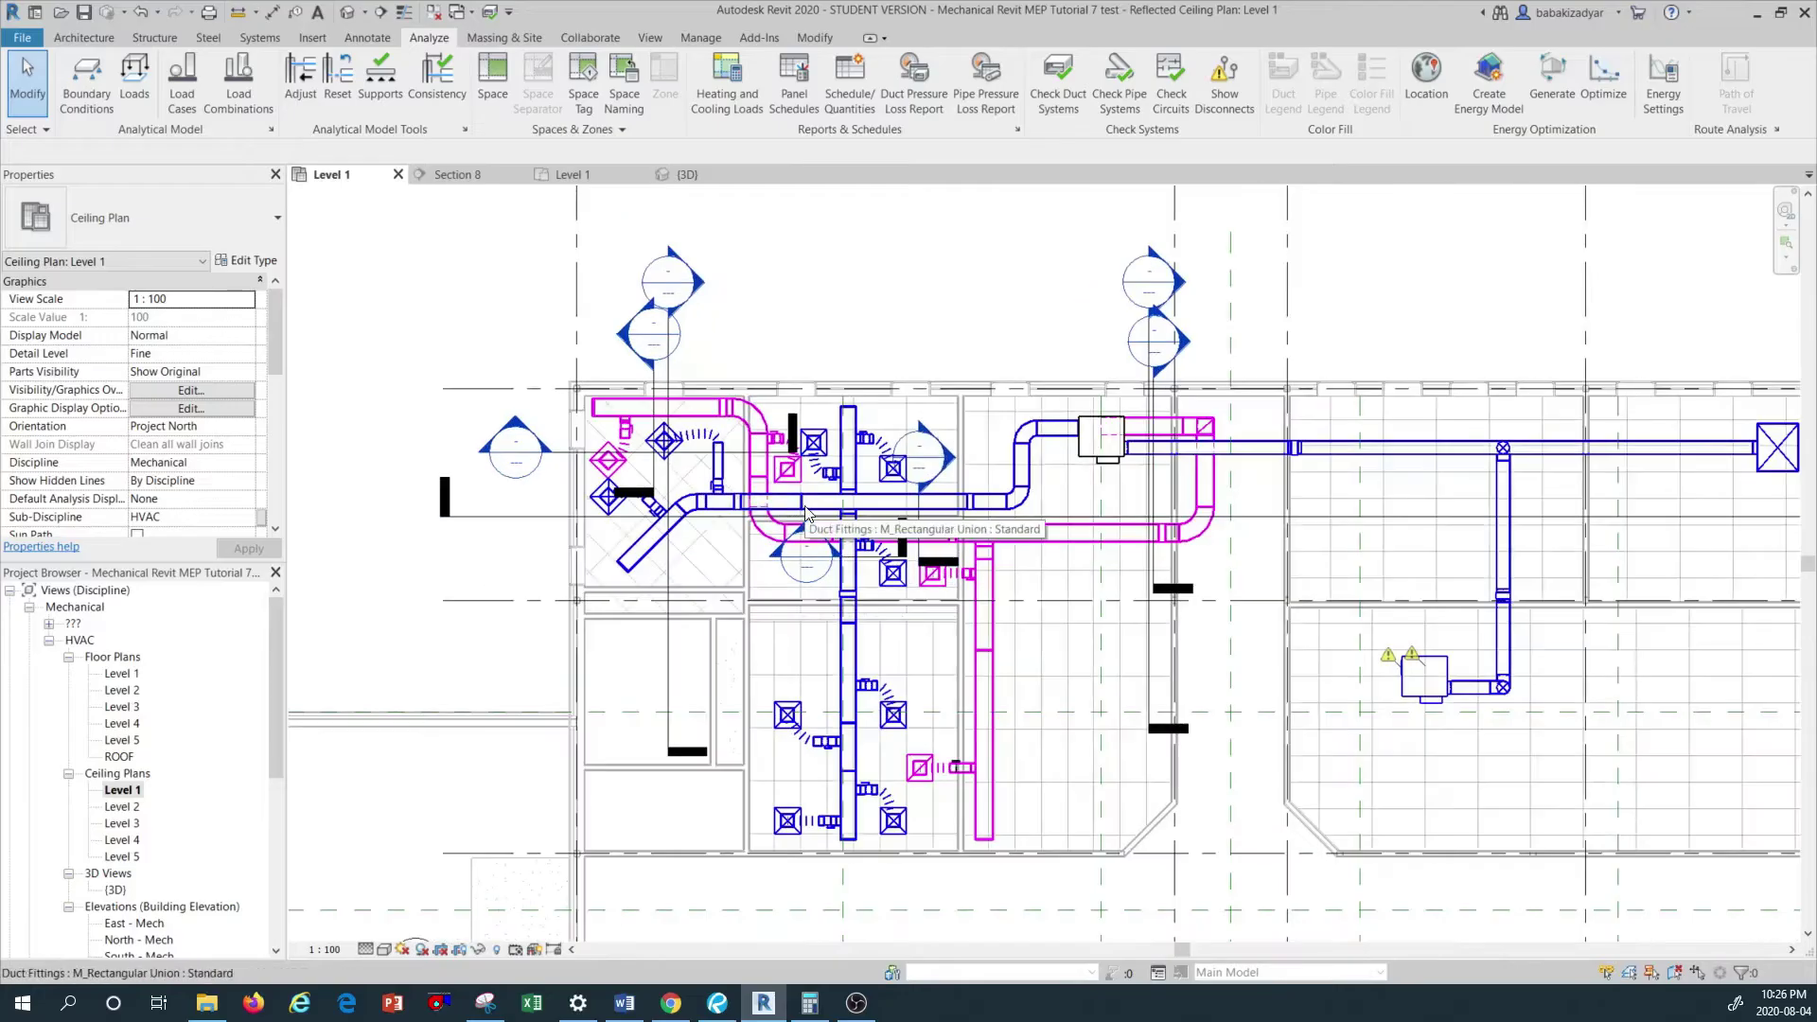
{"action": "scroll", "coordinate": [805, 513], "scroll_direction": "up", "scroll_amount": 1}
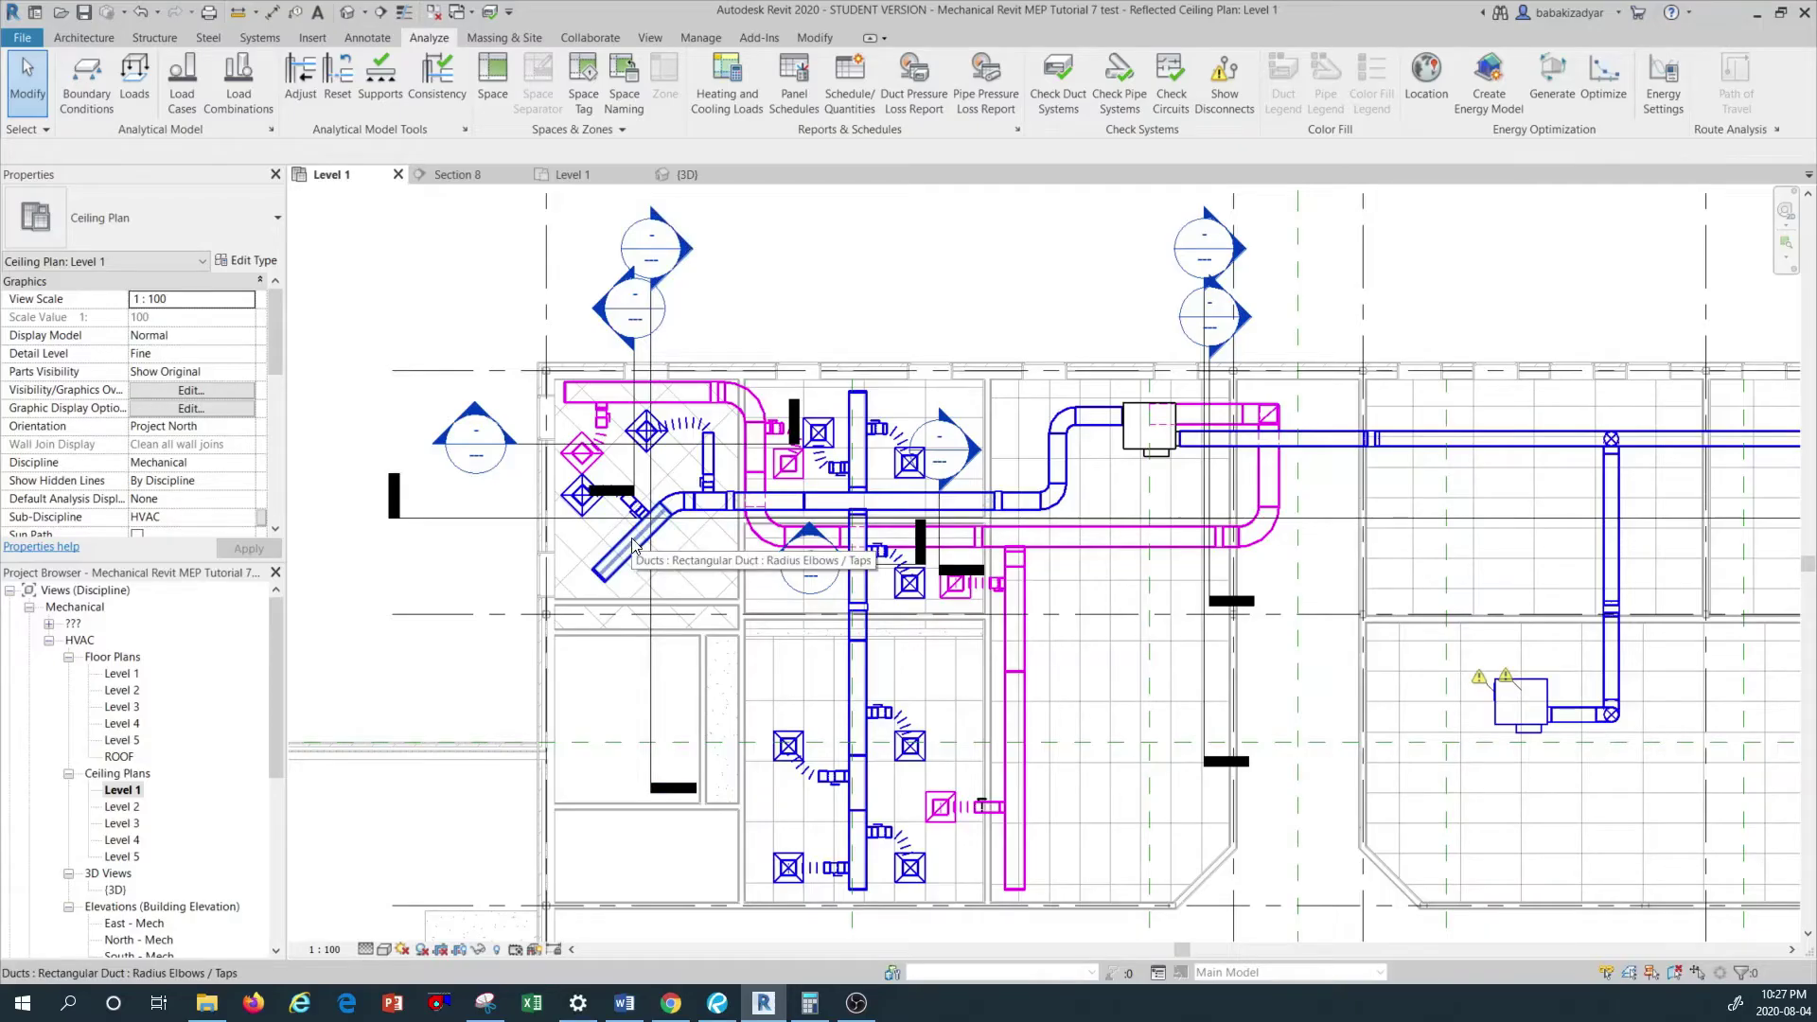
{"action": "key", "text": "Tab"}
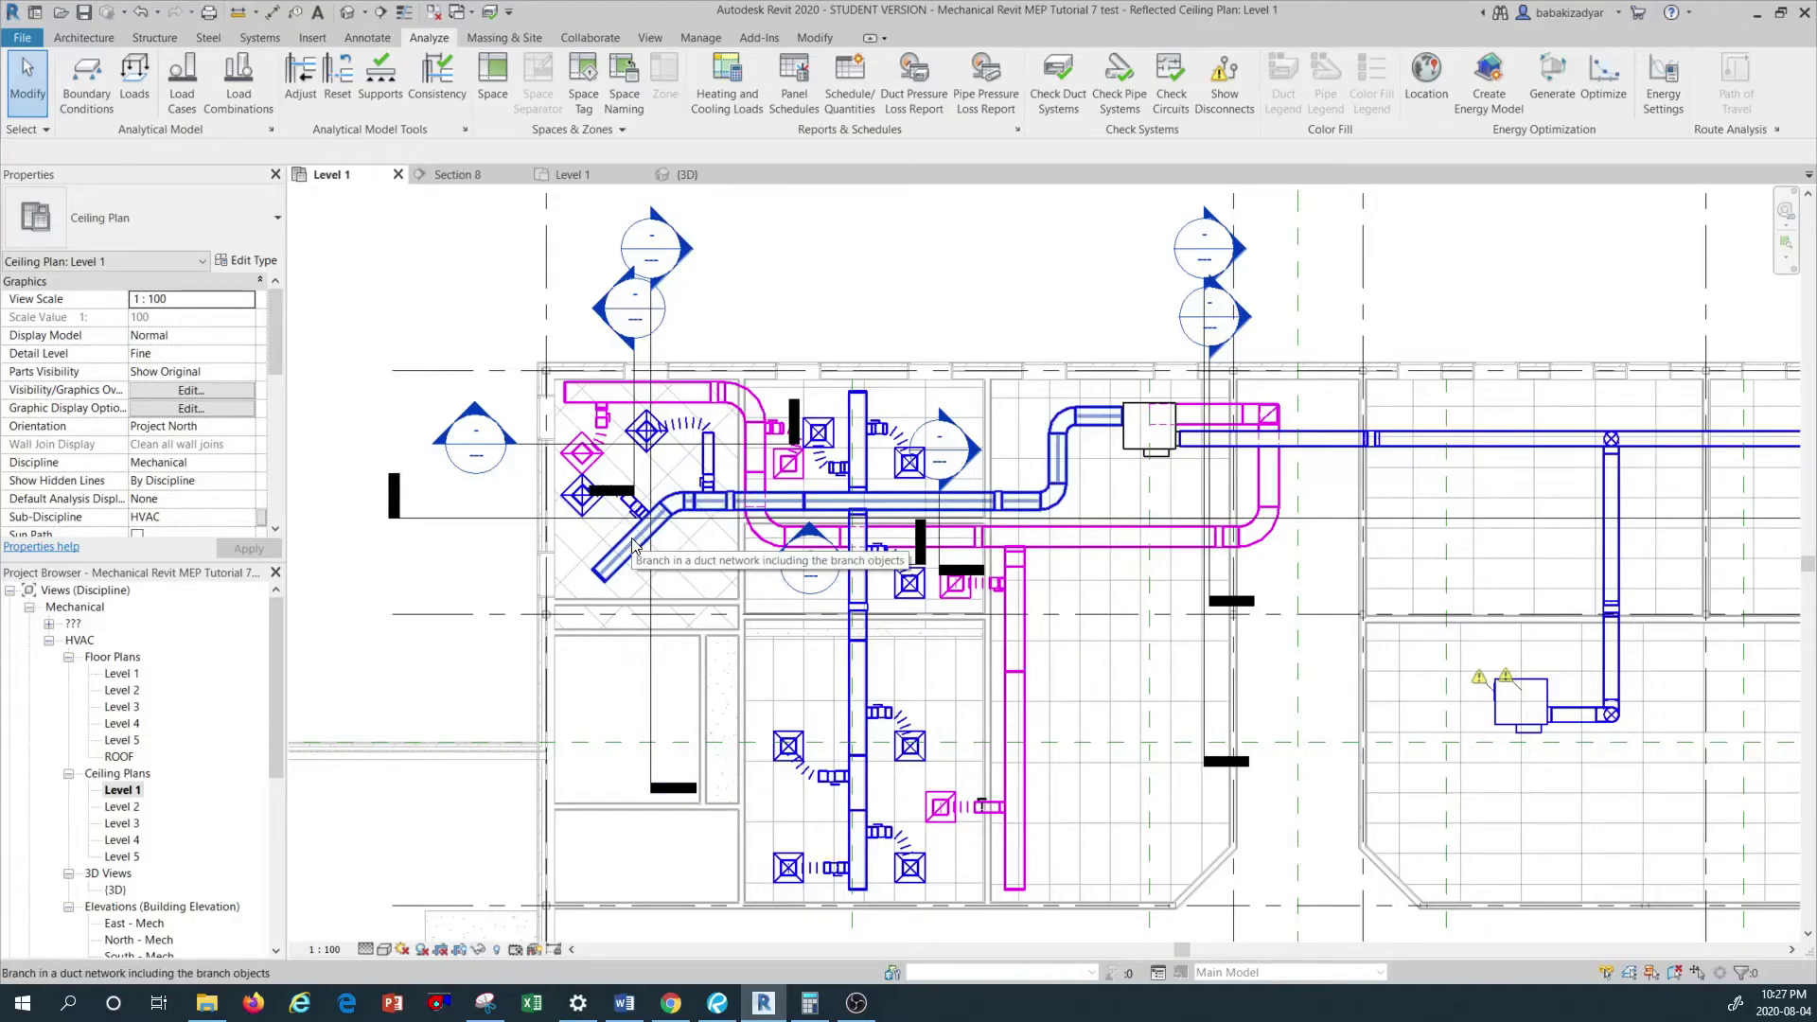
{"action": "key", "text": "Tab"}
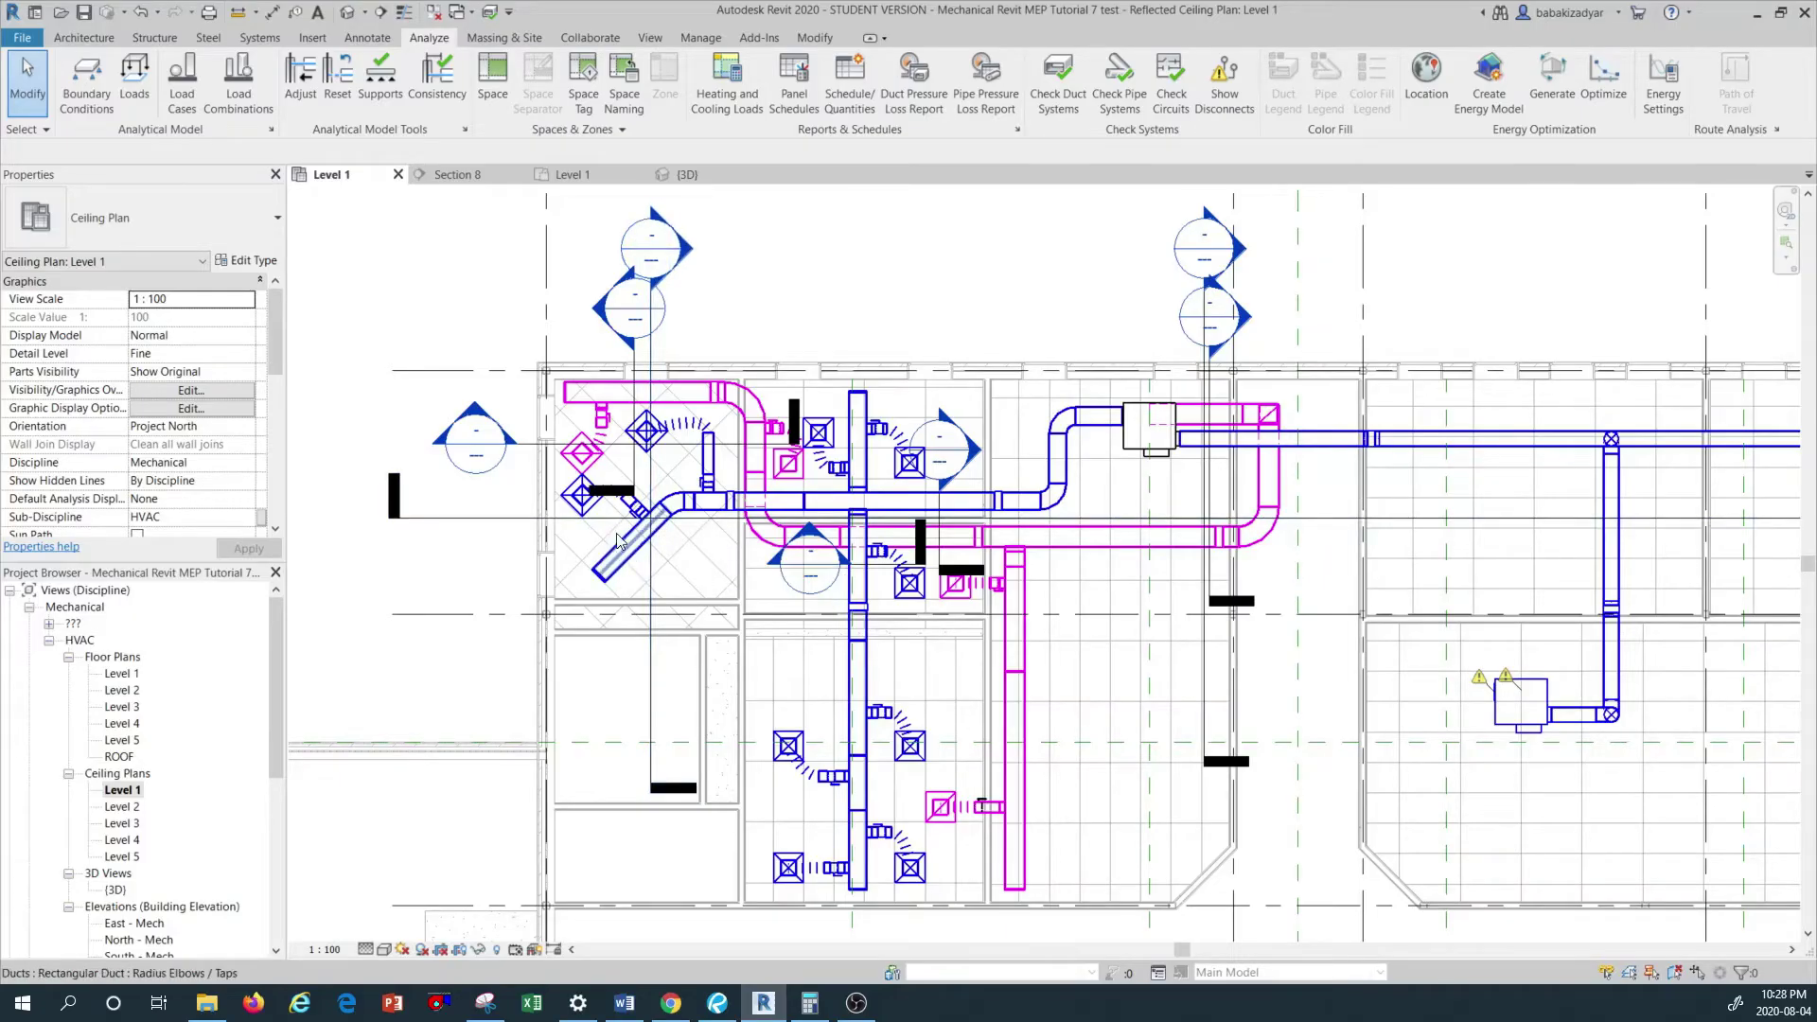
{"action": "key", "text": "Tab"}
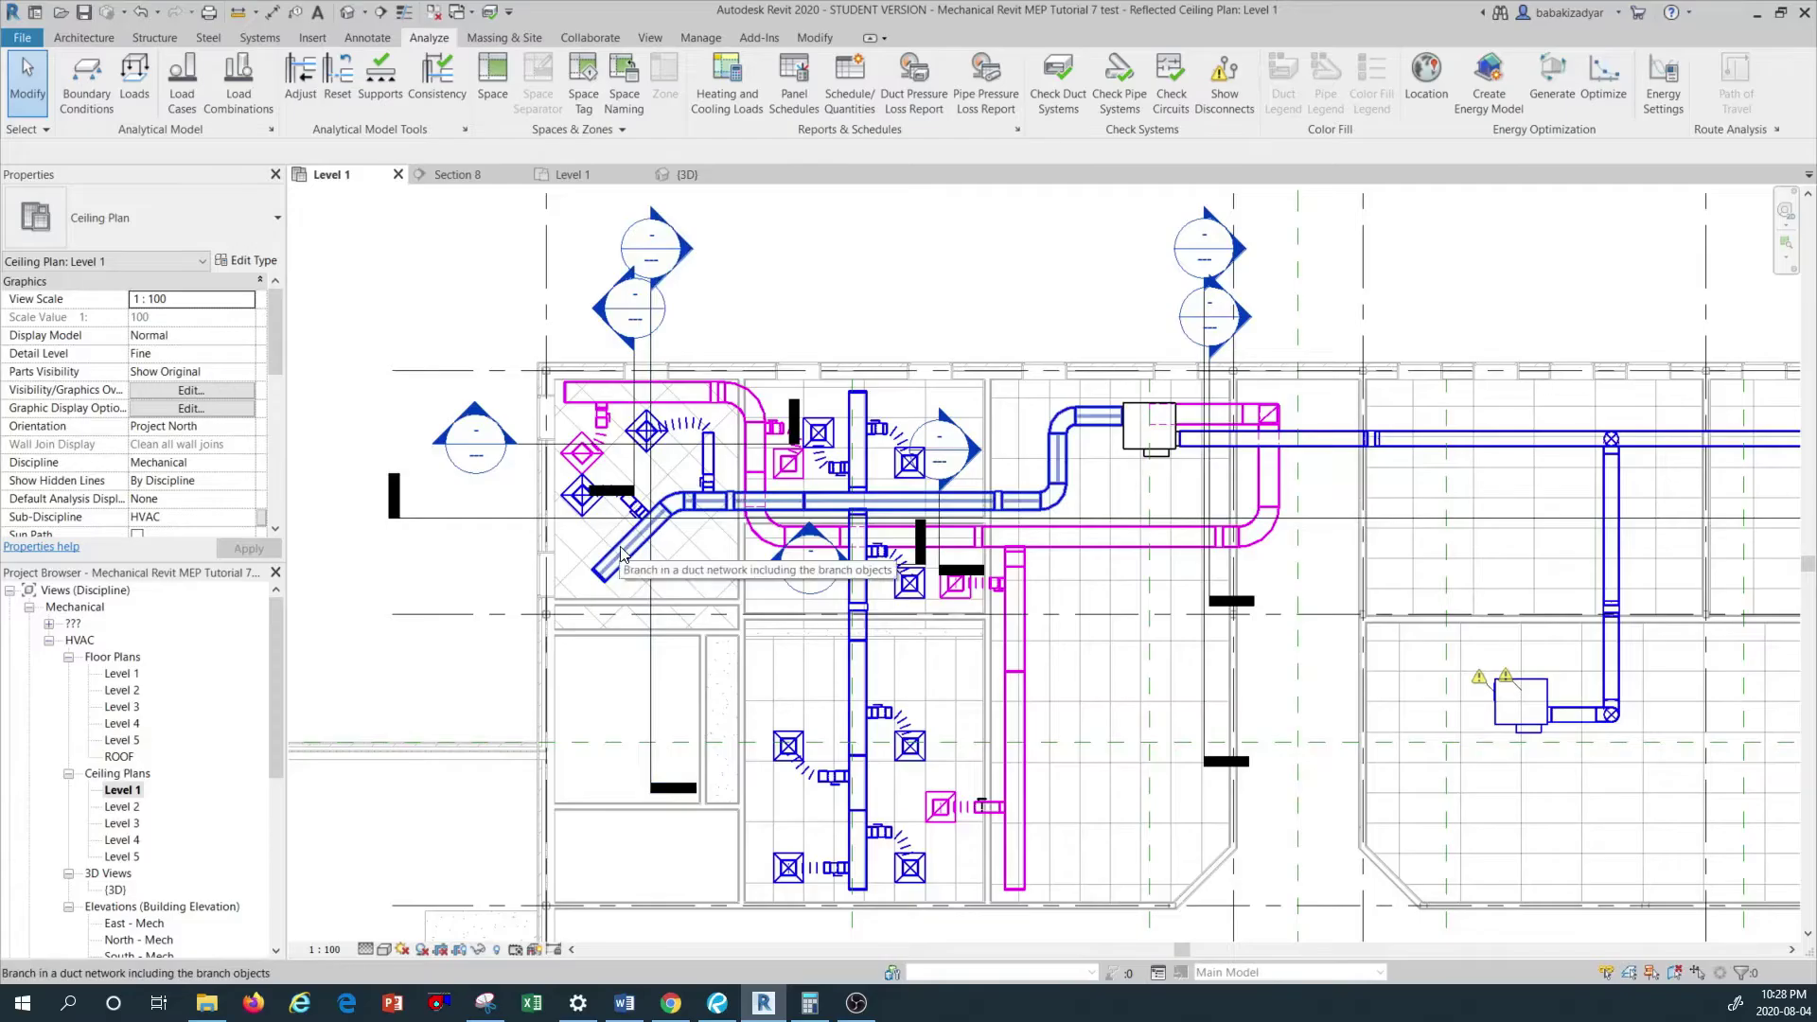
{"action": "key", "text": "Tab"}
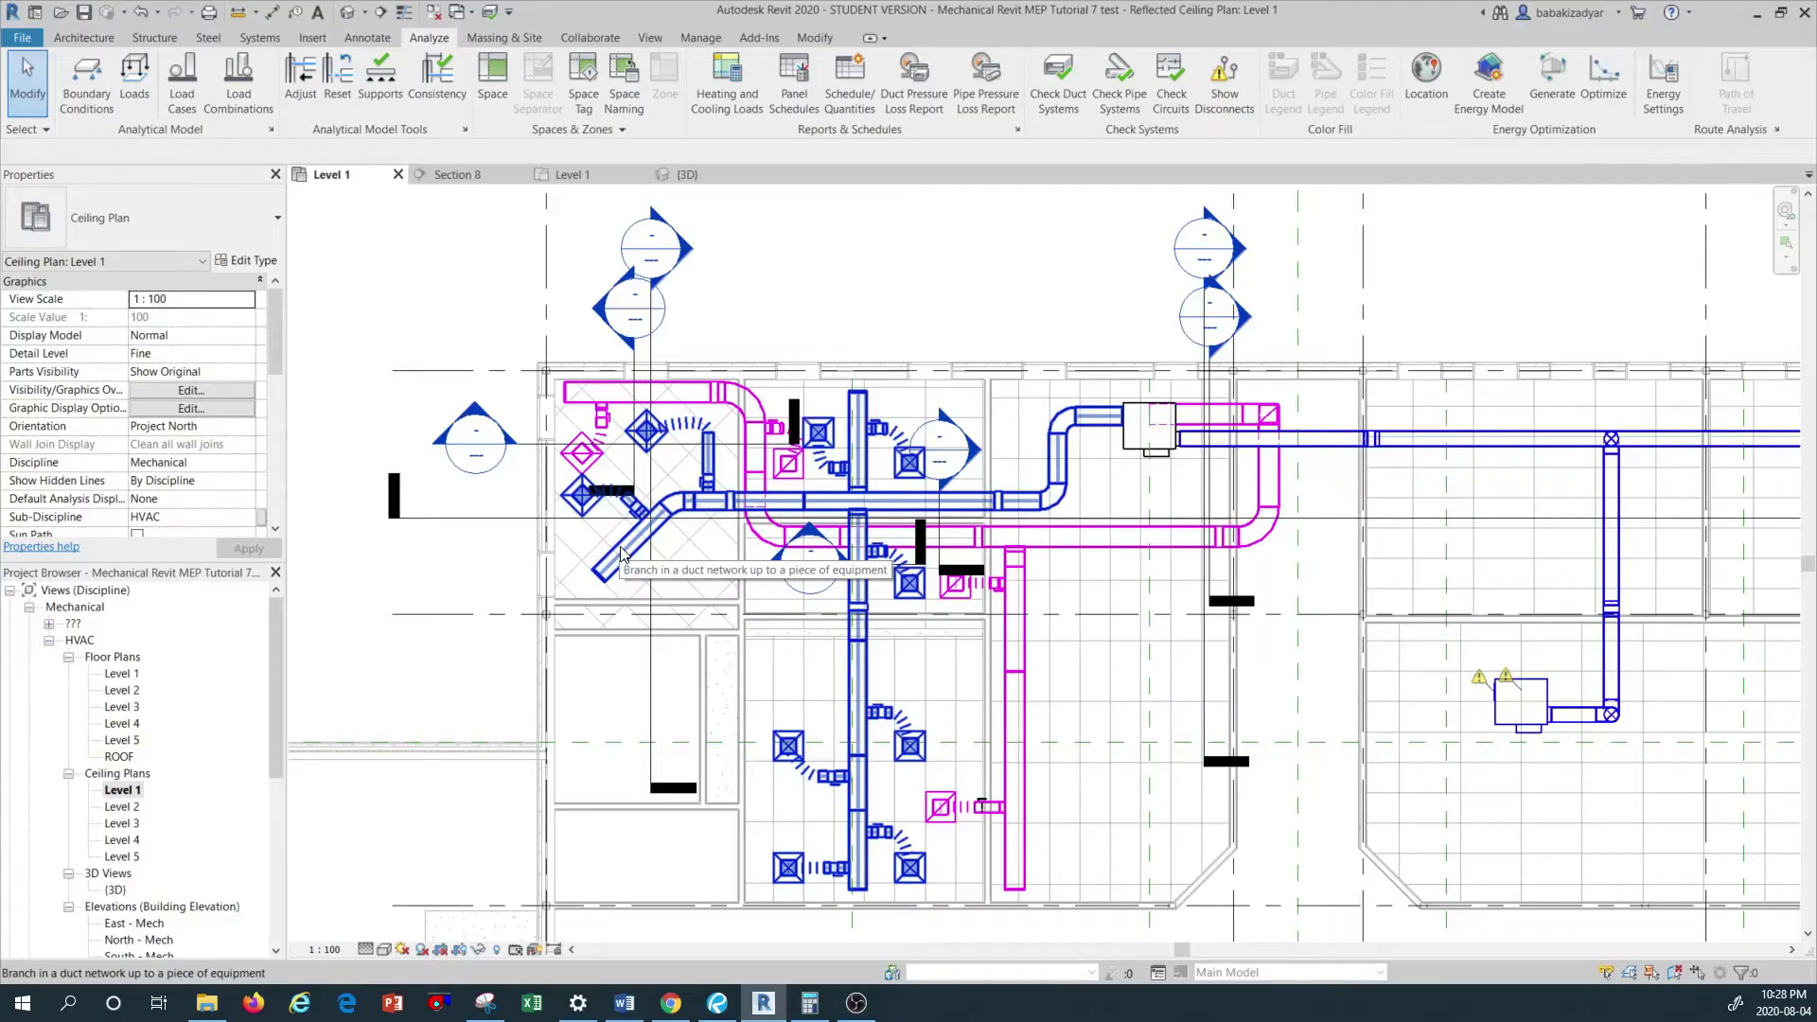
{"action": "left_click", "coordinate": [619, 551]}
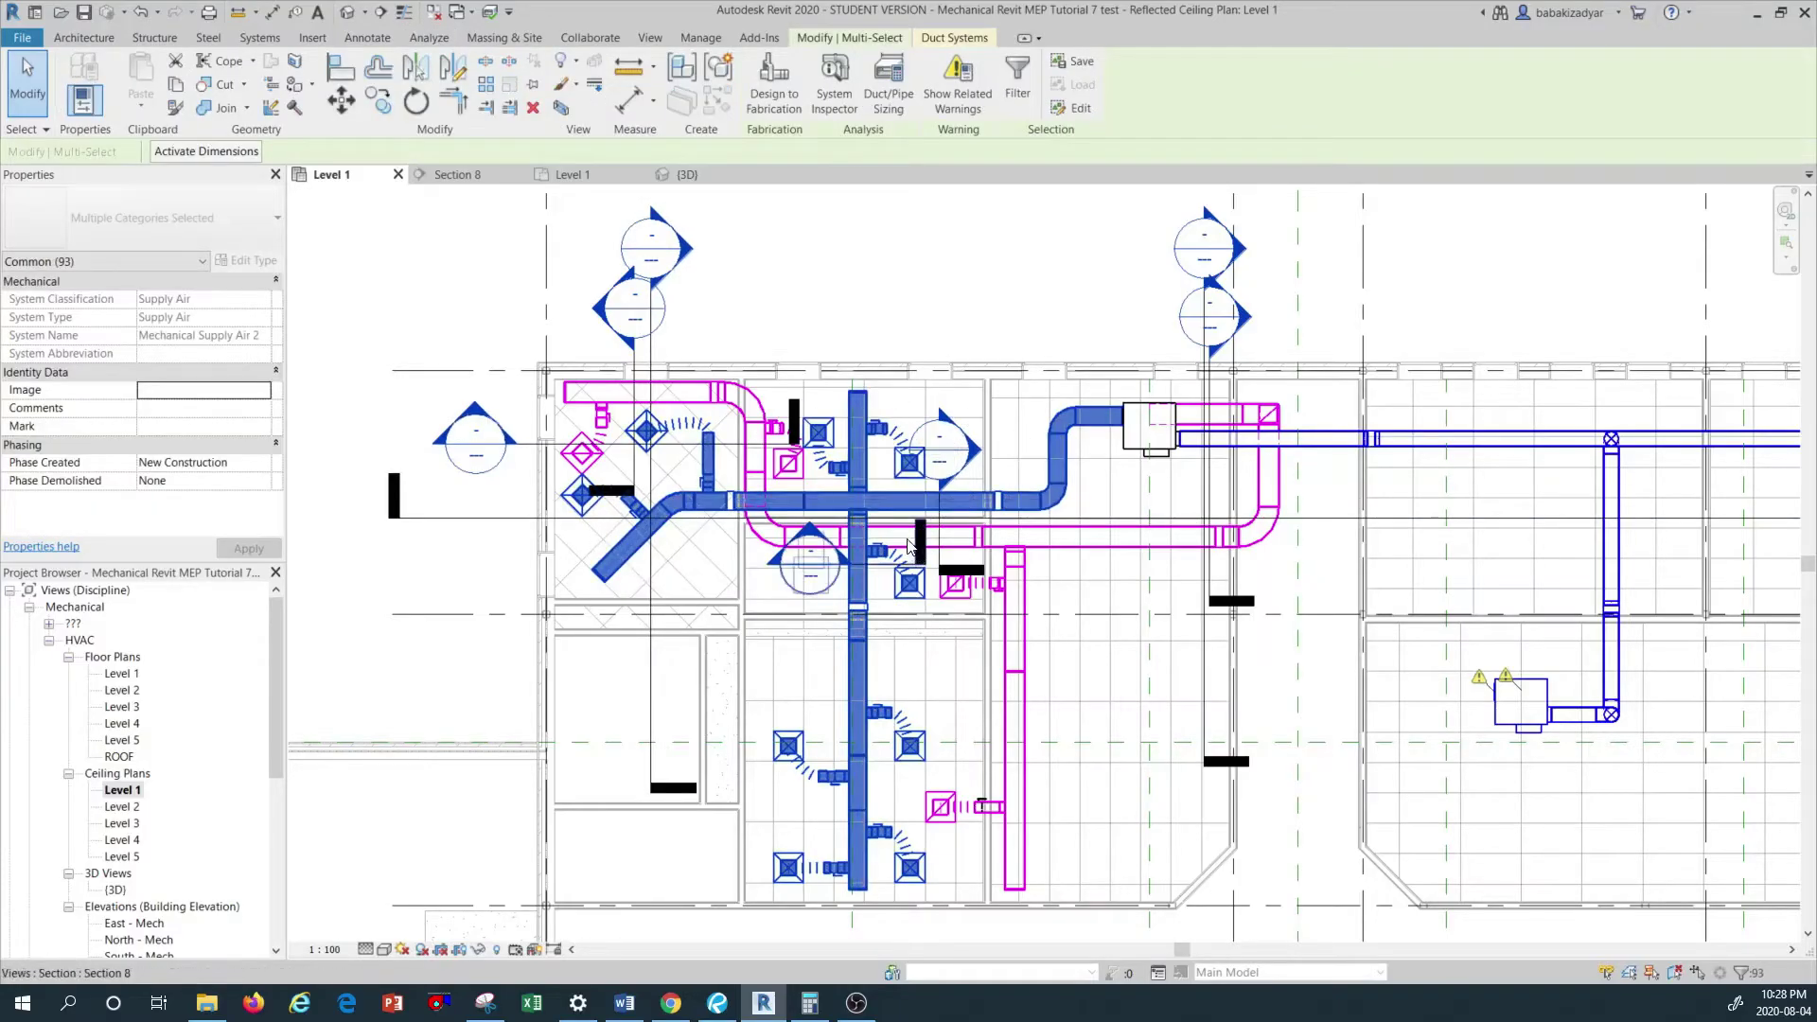
Drag the right supply duct's end until it connects to the unit box.
{"action": "scroll", "coordinate": [905, 611], "scroll_direction": "down", "scroll_amount": 1}
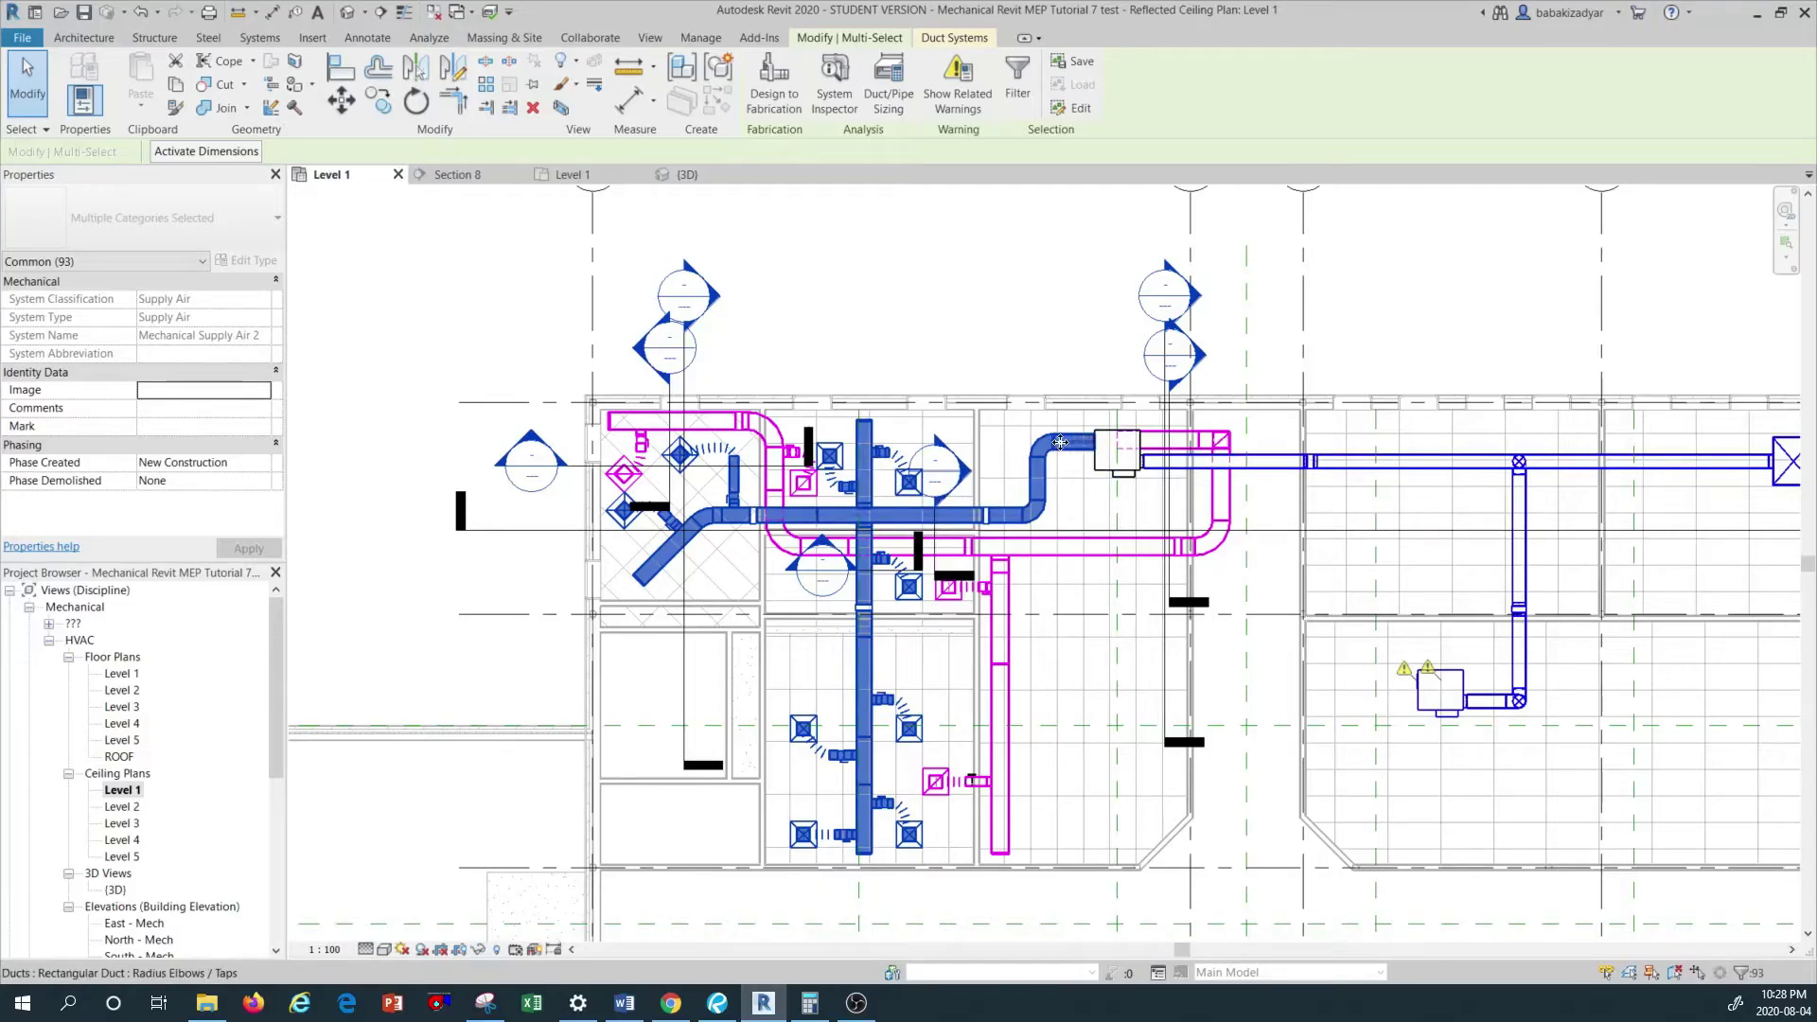
{"action": "left_click_drag", "start_coordinate": [1076, 442], "coordinate": [1092, 446]}
Set Duct Sizing to Velocity at 5.1 m/s, branches at Calculated Size Only.
{"action": "left_click", "coordinate": [890, 95]}
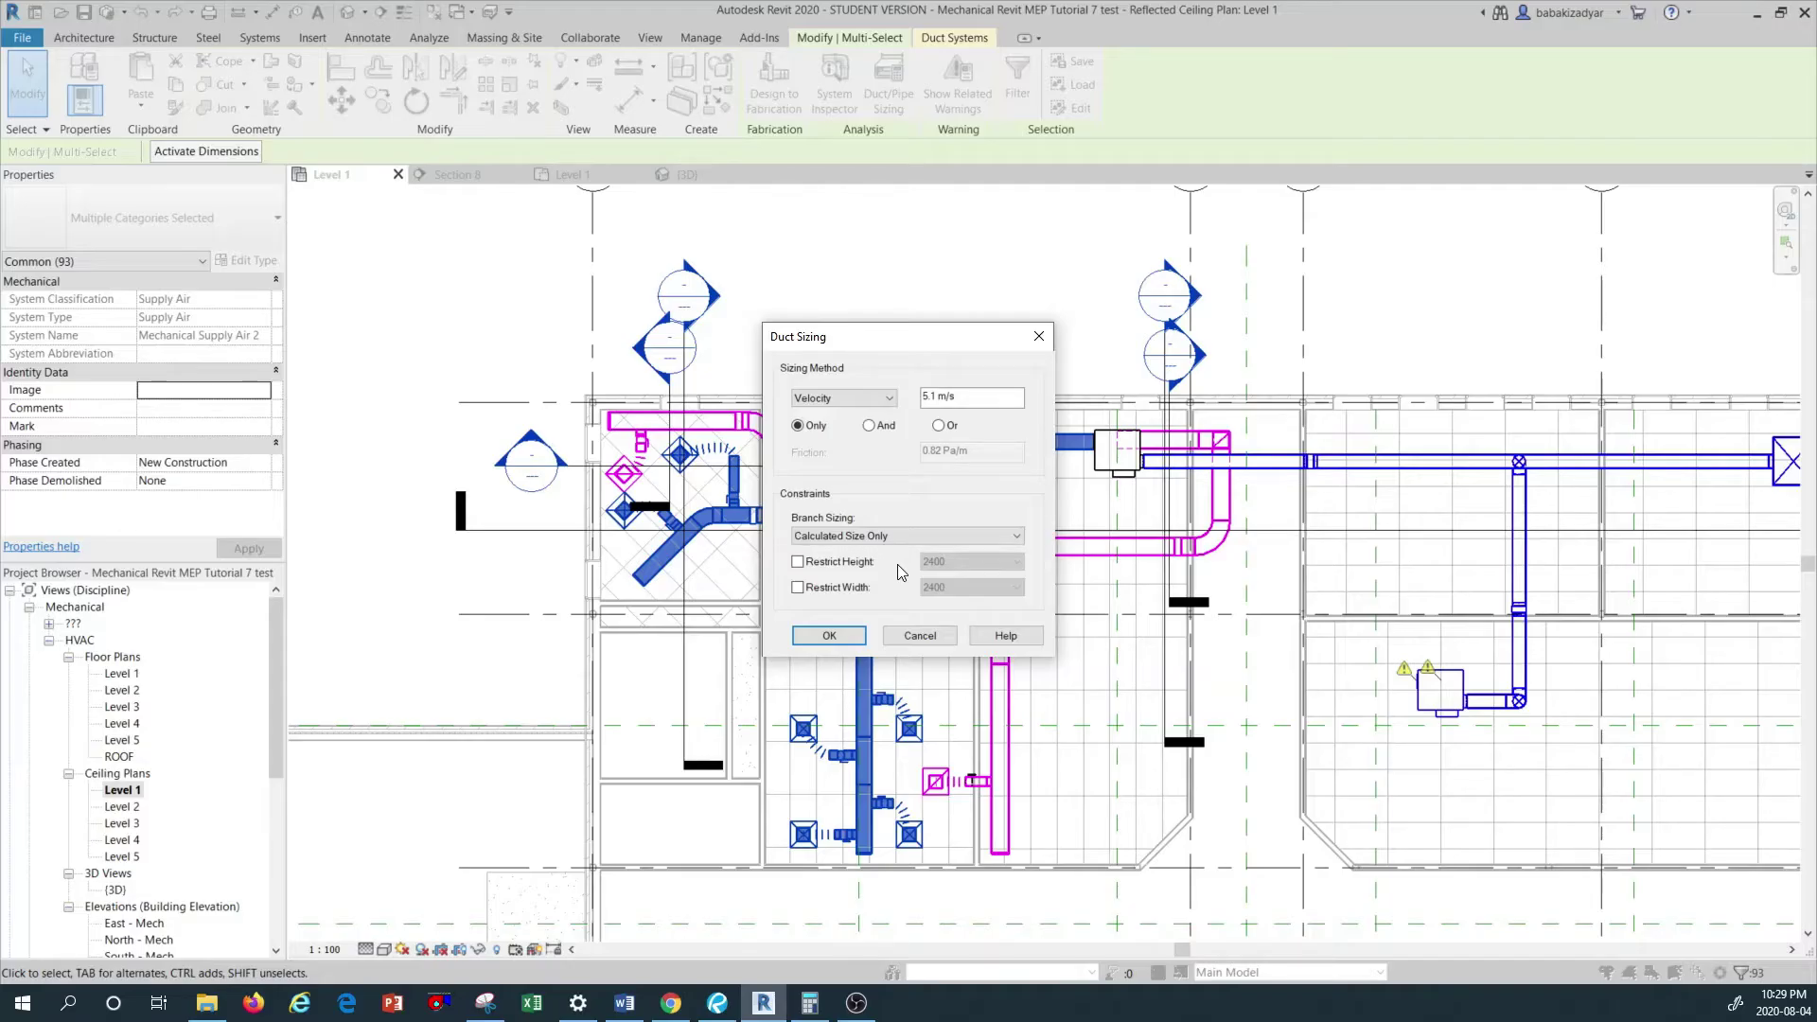
{"action": "left_click", "coordinate": [847, 405]}
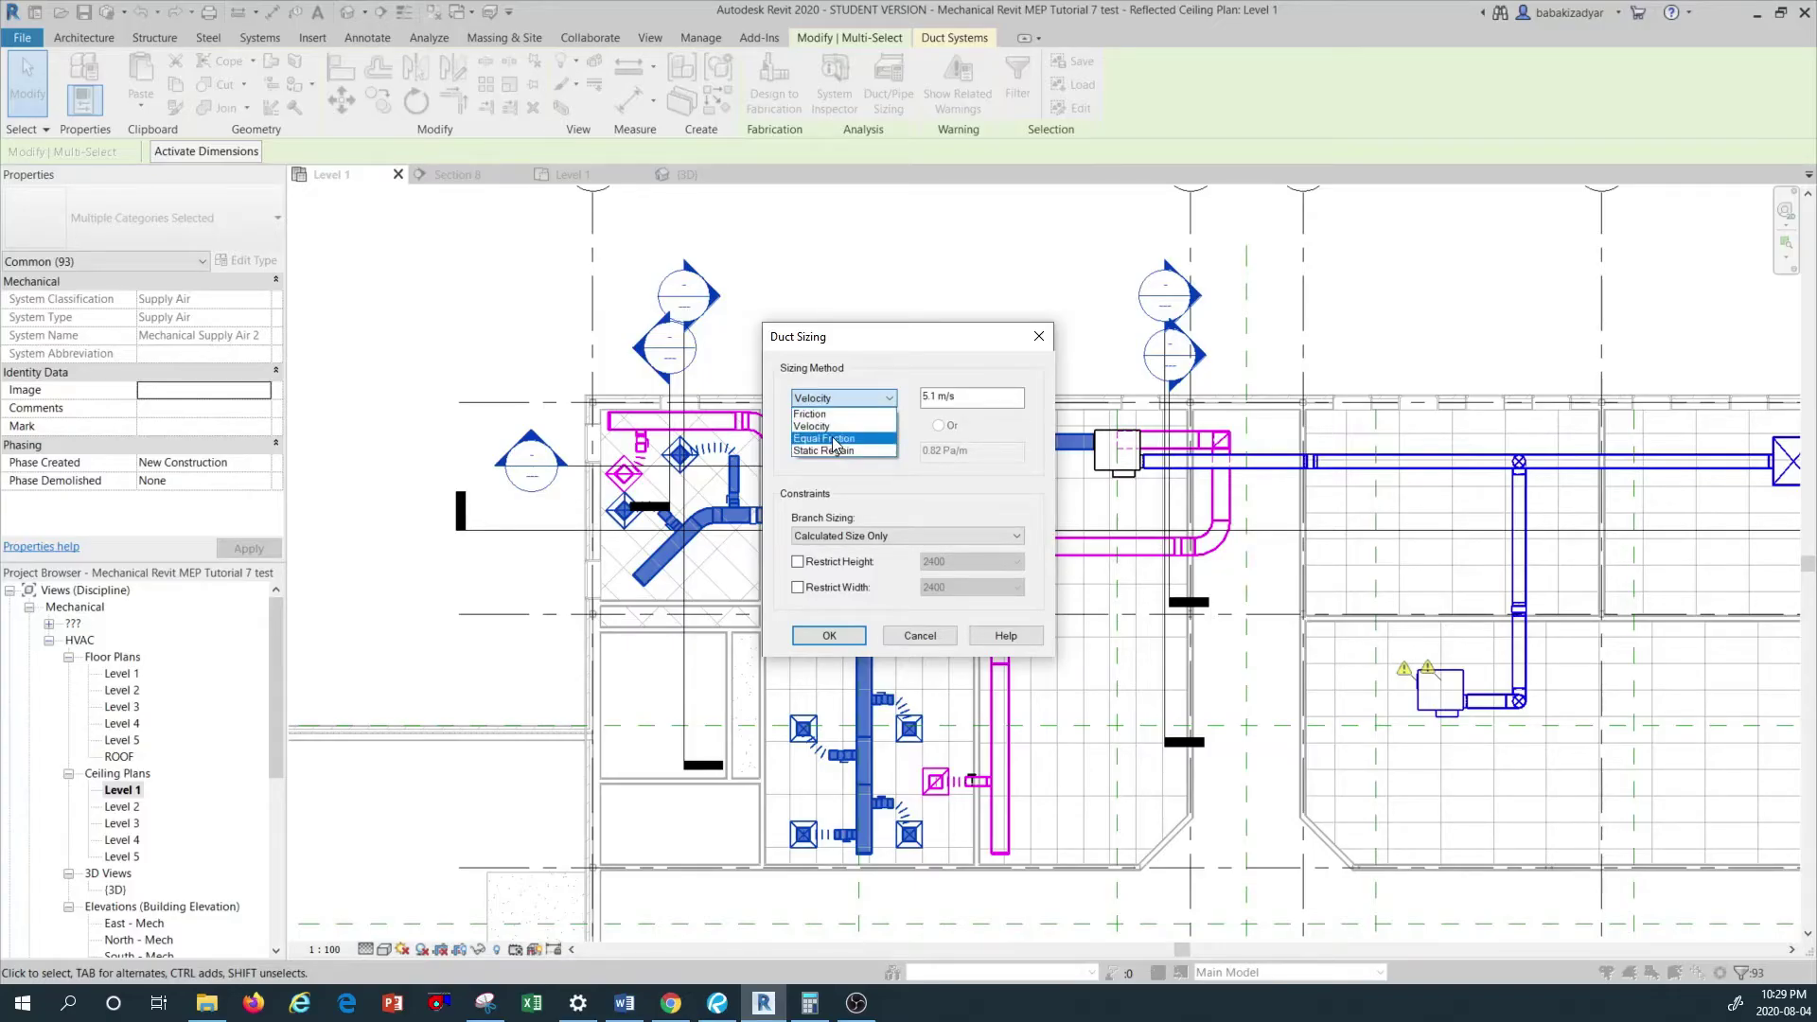
{"action": "left_click", "coordinate": [845, 427]}
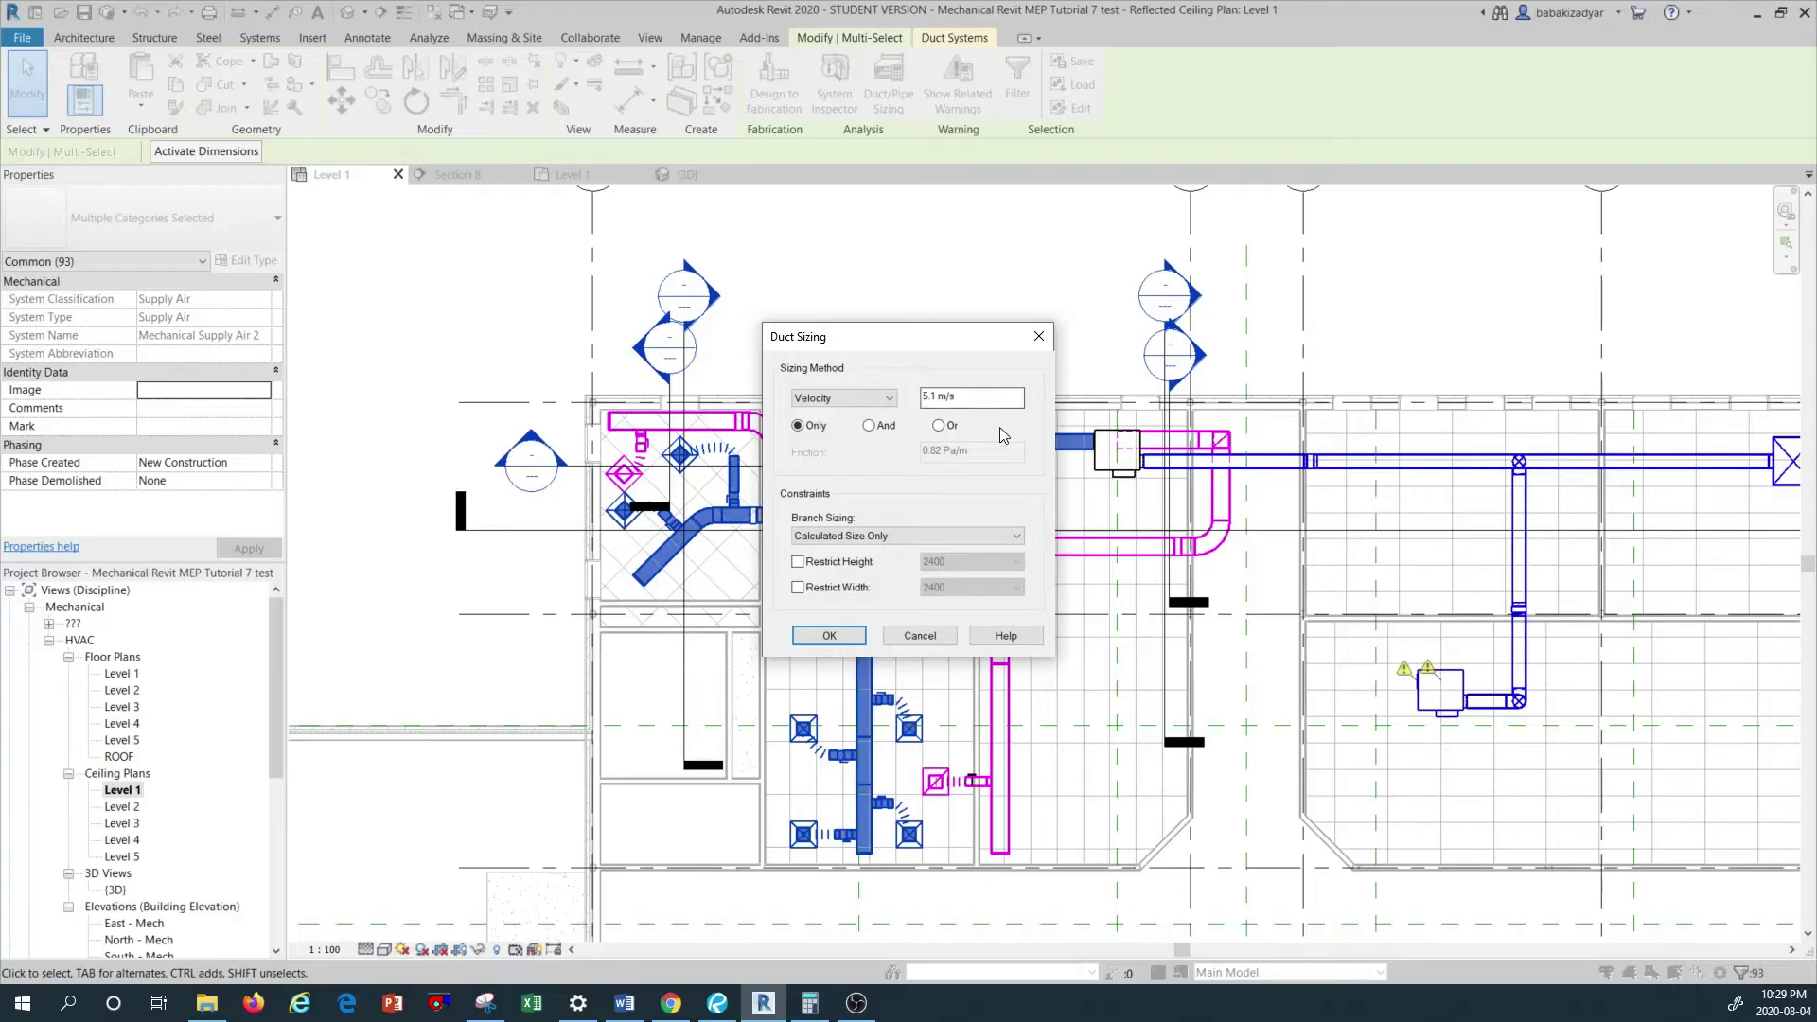
{"action": "left_click", "coordinate": [861, 545]}
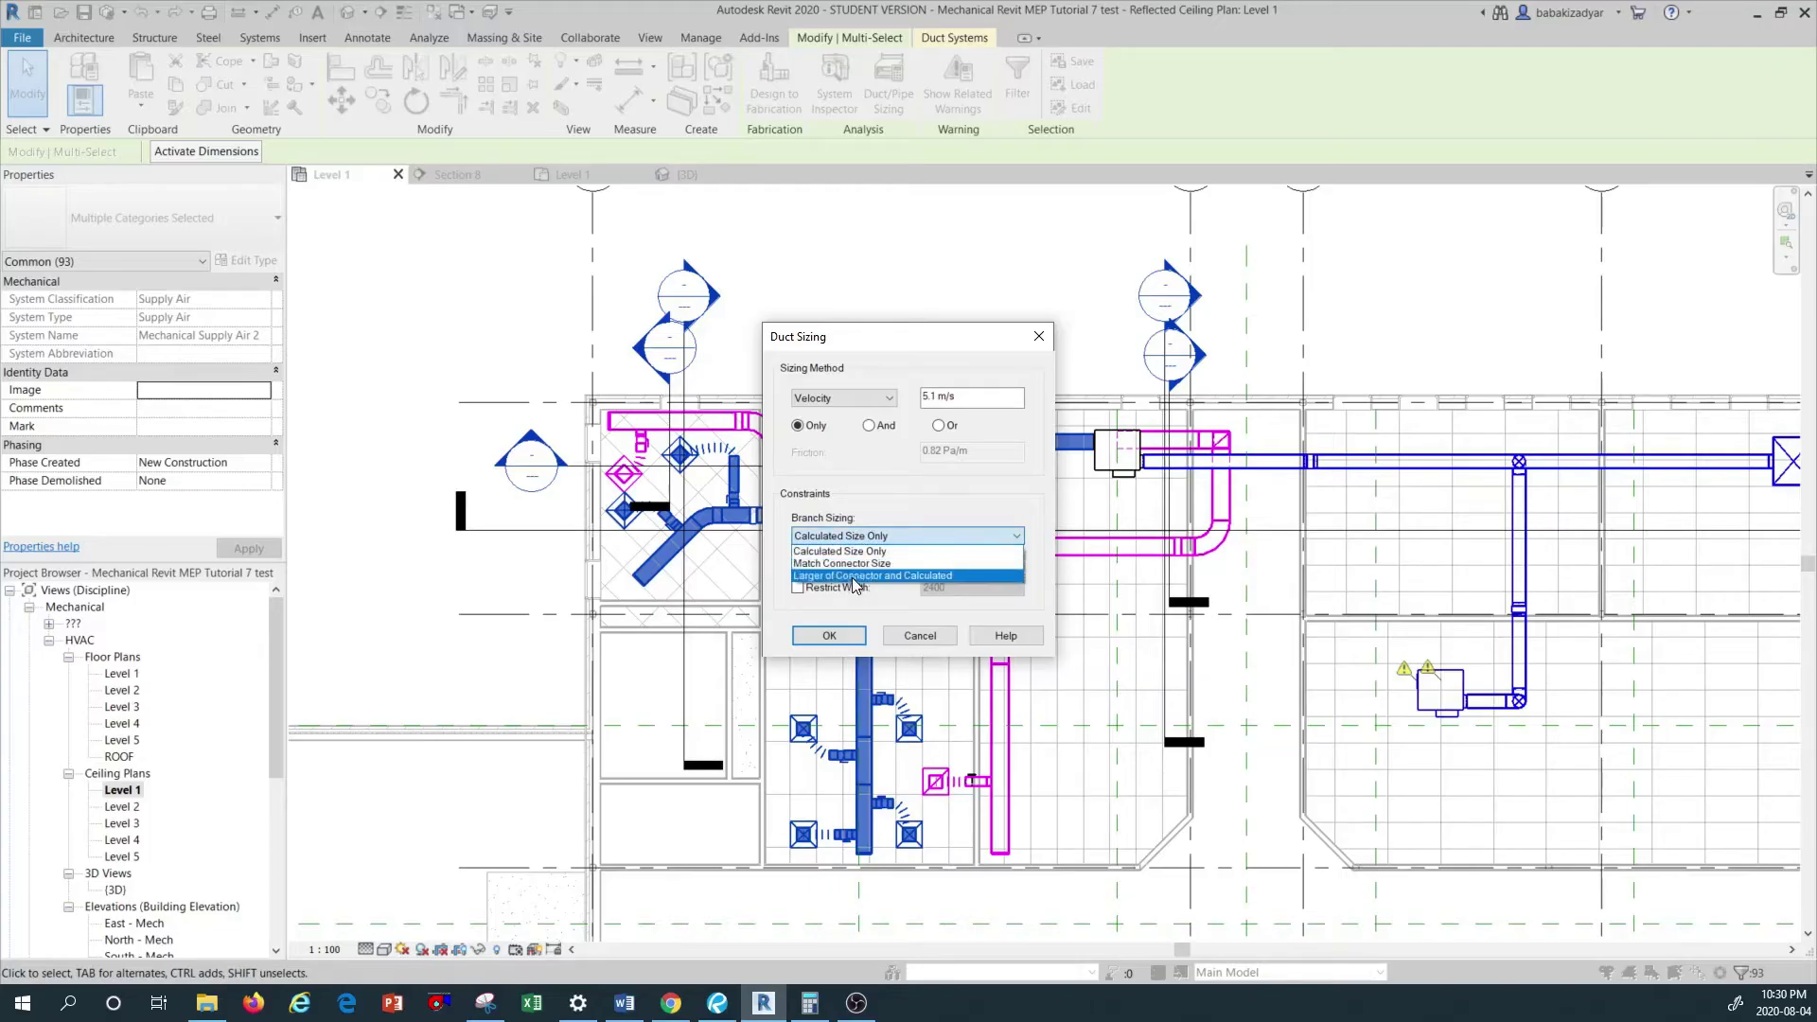
{"action": "left_click", "coordinate": [914, 553]}
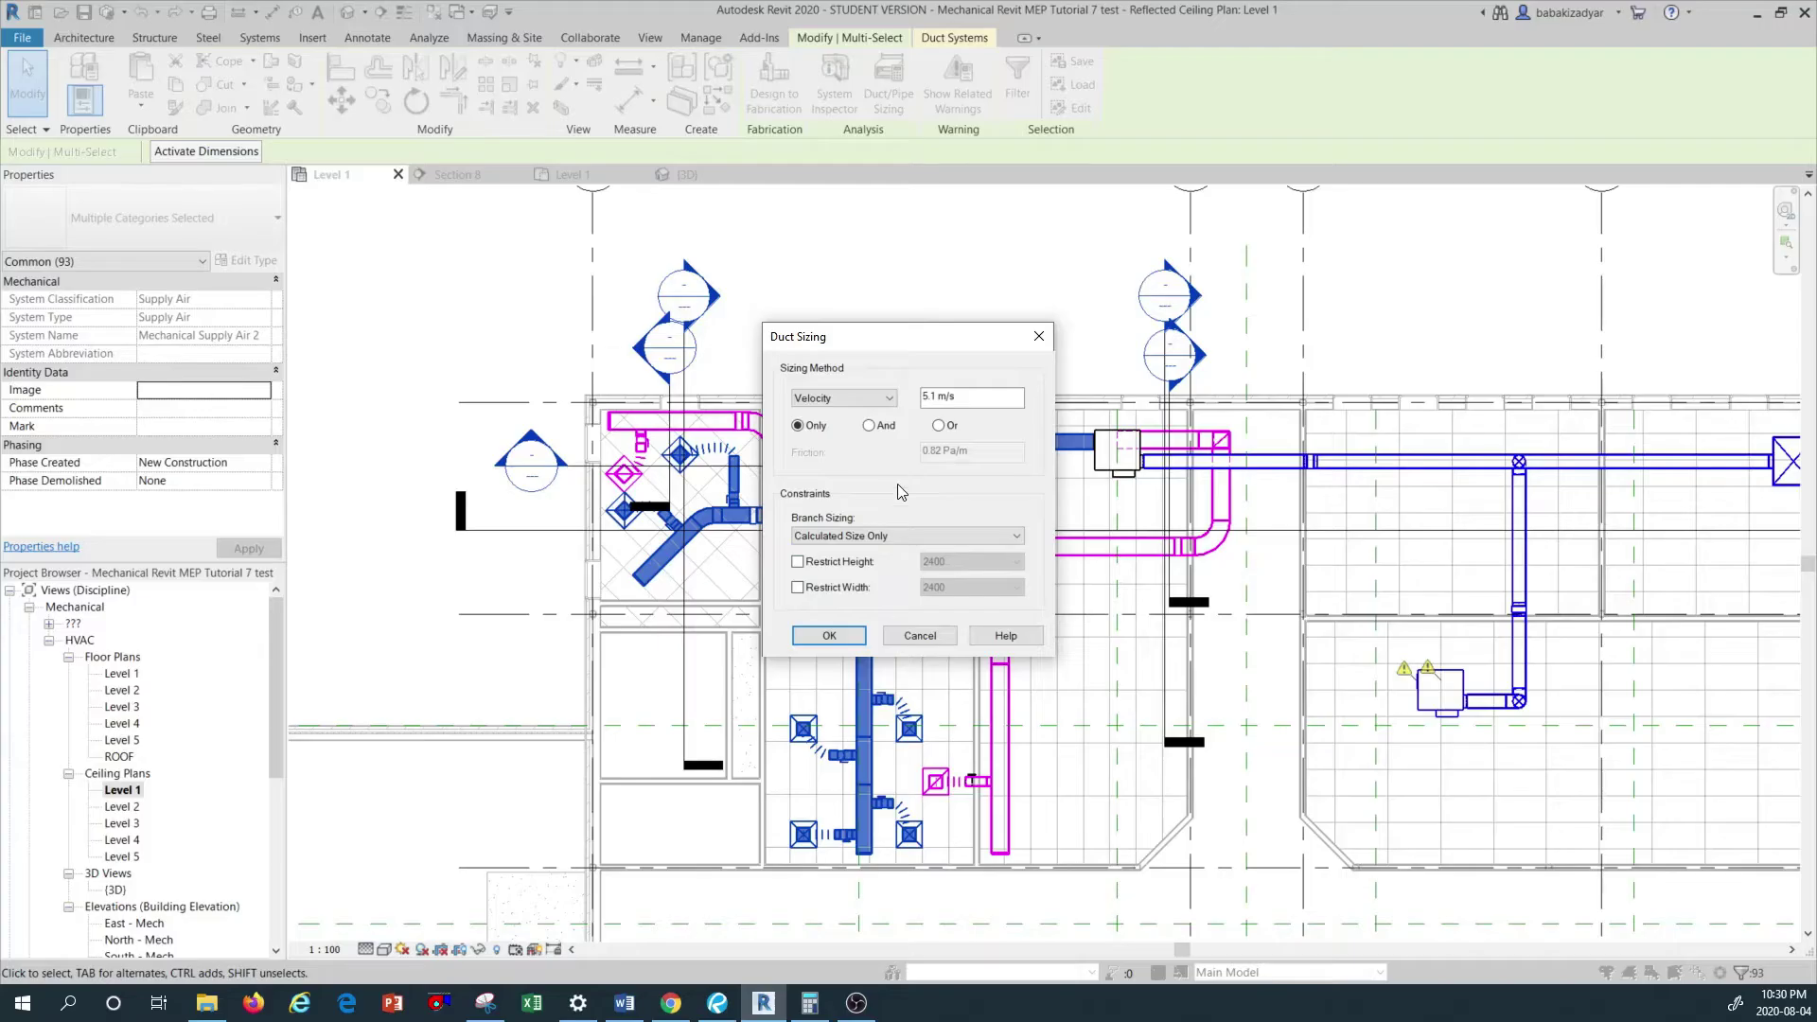
Confirm the velocity sizing so the selected supply ducts resize, raising a tap-attachment warning.
{"action": "left_click", "coordinate": [841, 639]}
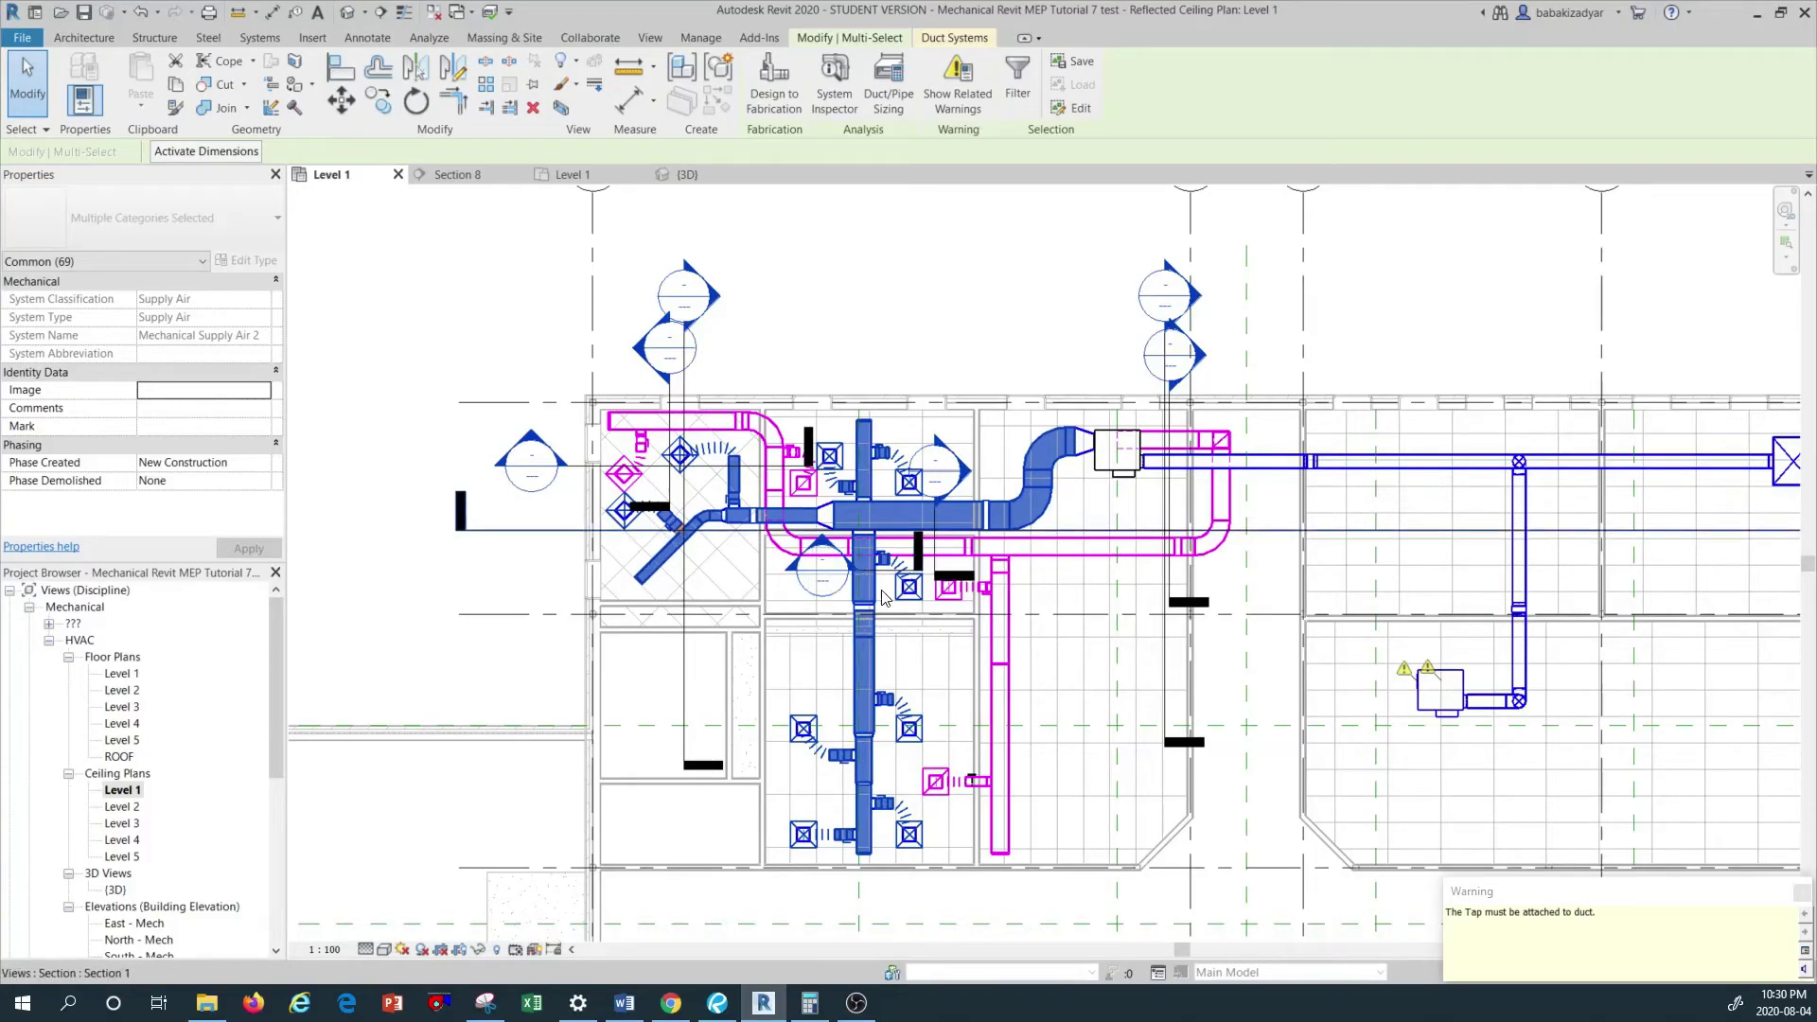
{"action": "scroll", "coordinate": [695, 540], "scroll_direction": "up", "scroll_amount": 1}
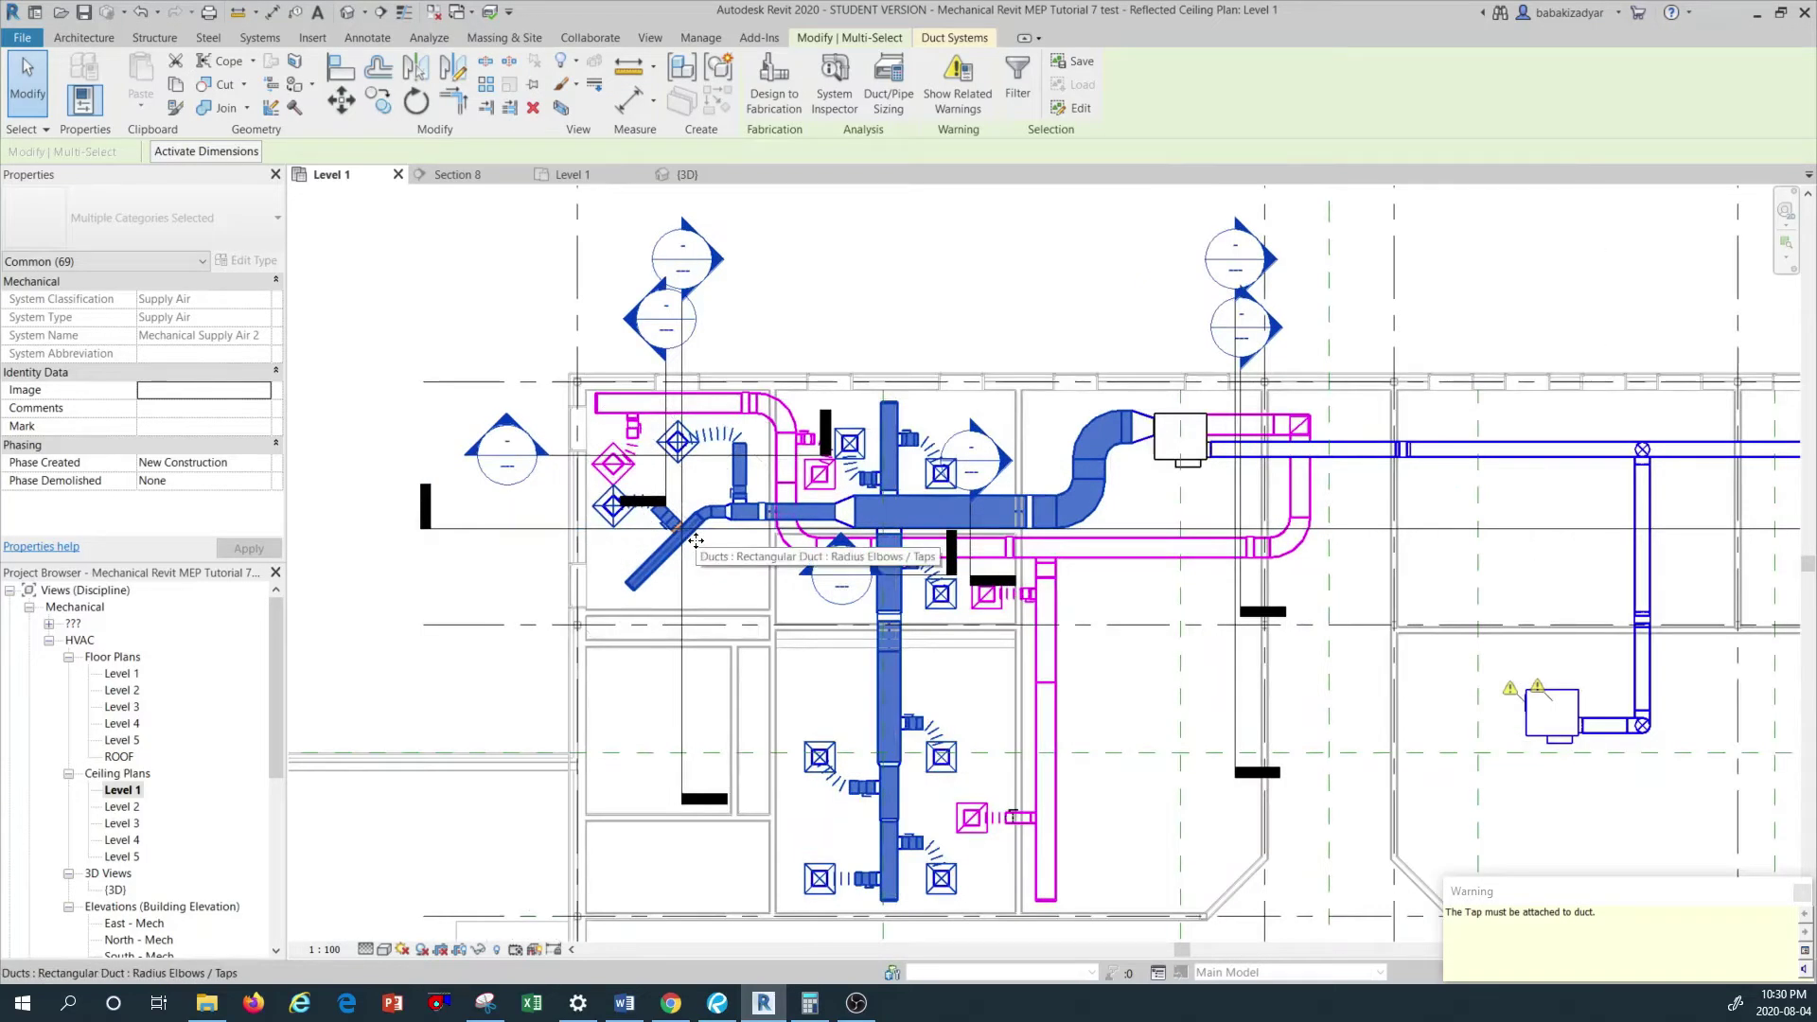
{"action": "scroll", "coordinate": [680, 540], "scroll_direction": "up", "scroll_amount": 5}
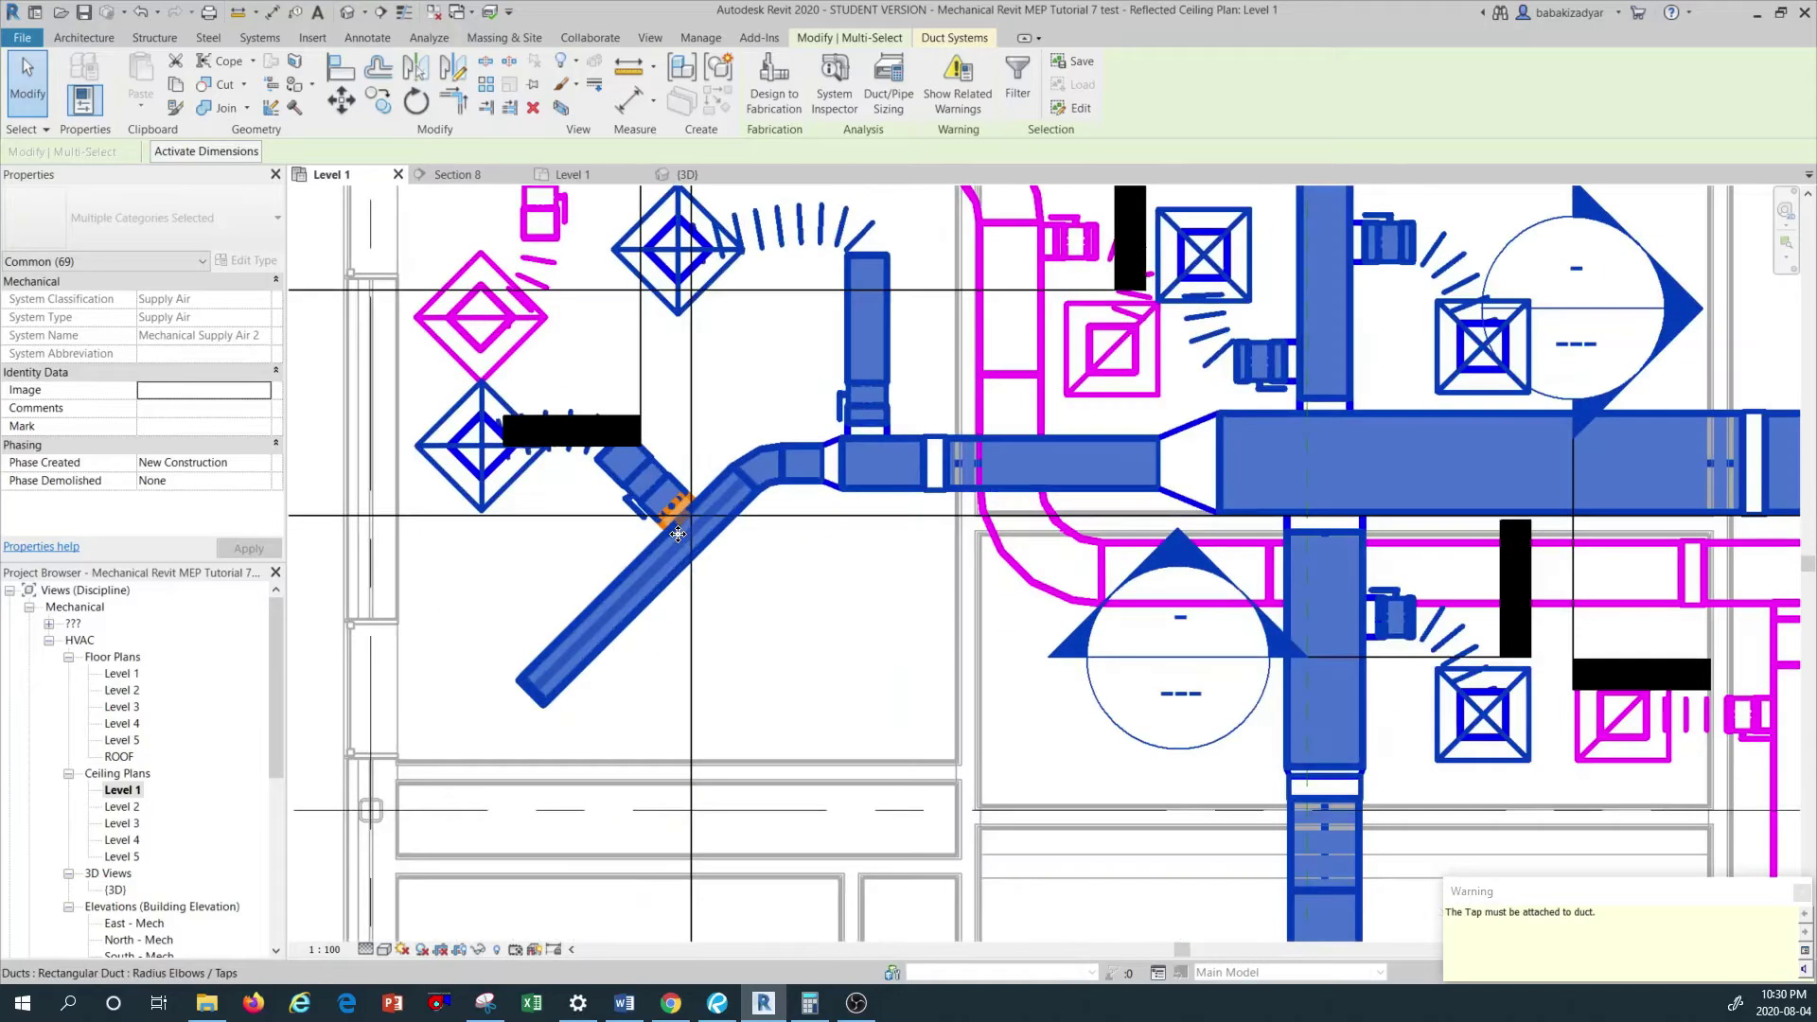
{"action": "scroll", "coordinate": [678, 534], "scroll_direction": "up", "scroll_amount": 2}
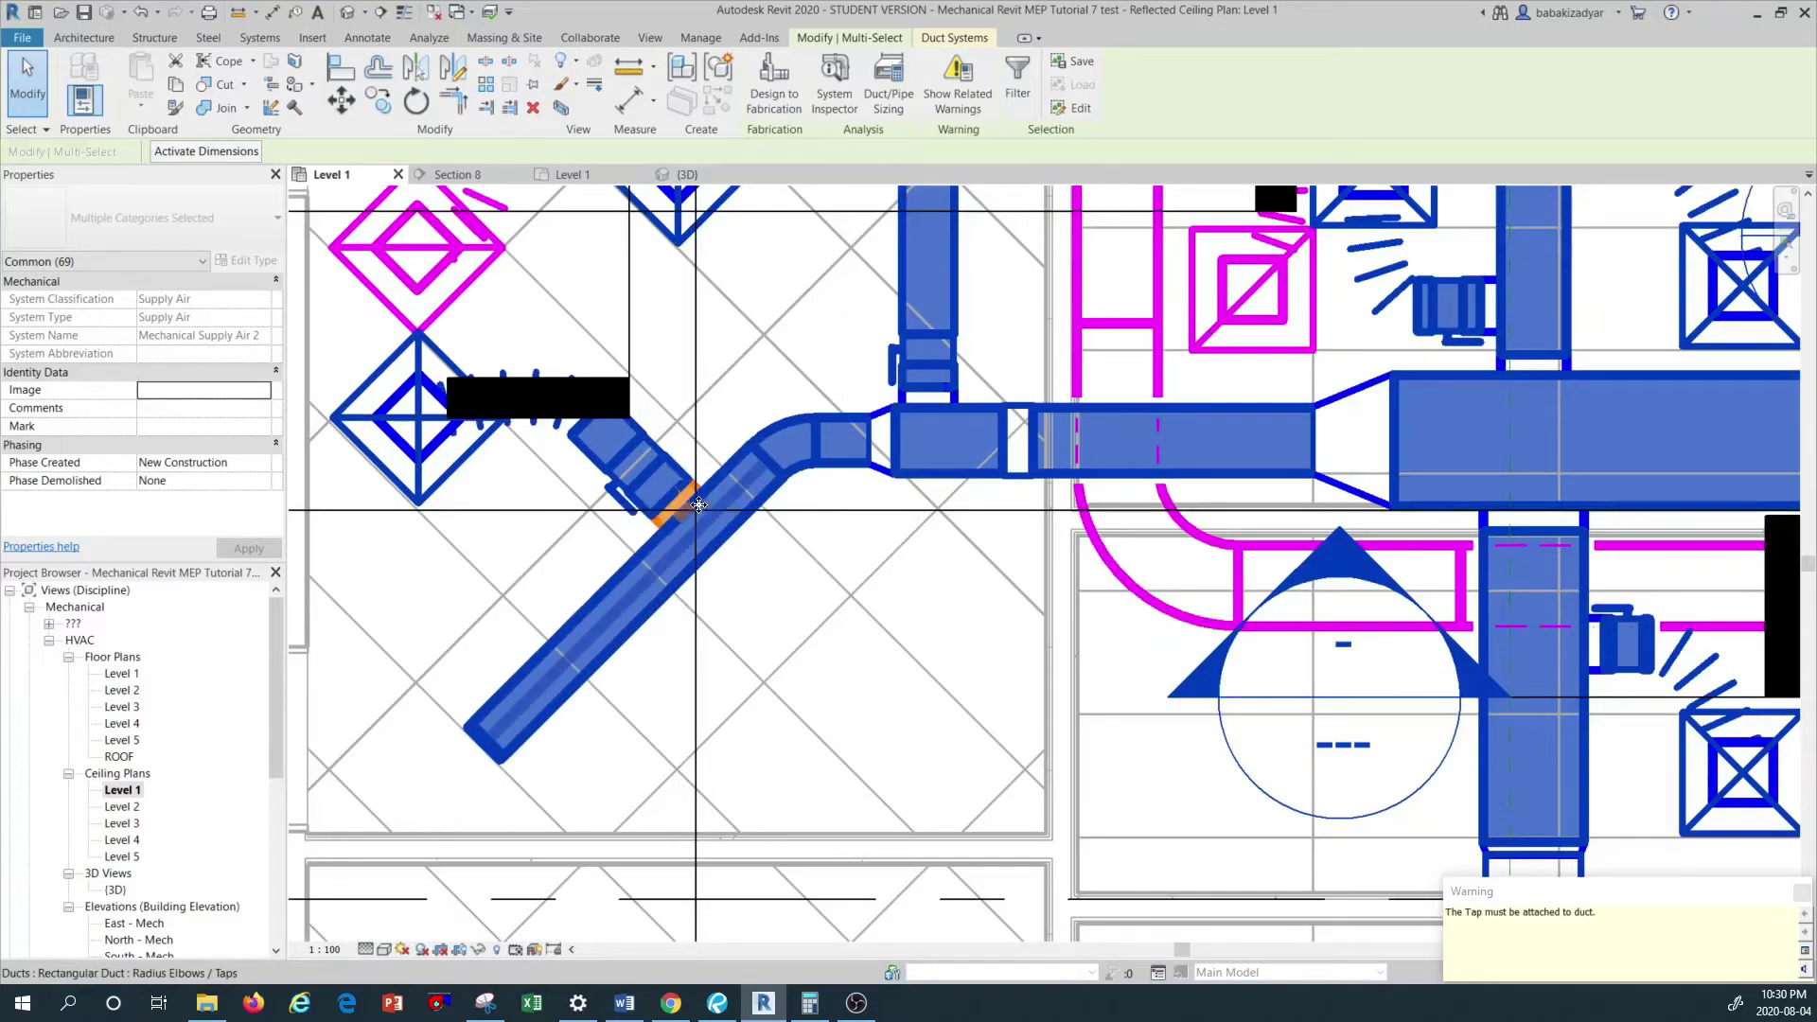
{"action": "scroll", "coordinate": [697, 525], "scroll_direction": "down", "scroll_amount": 1}
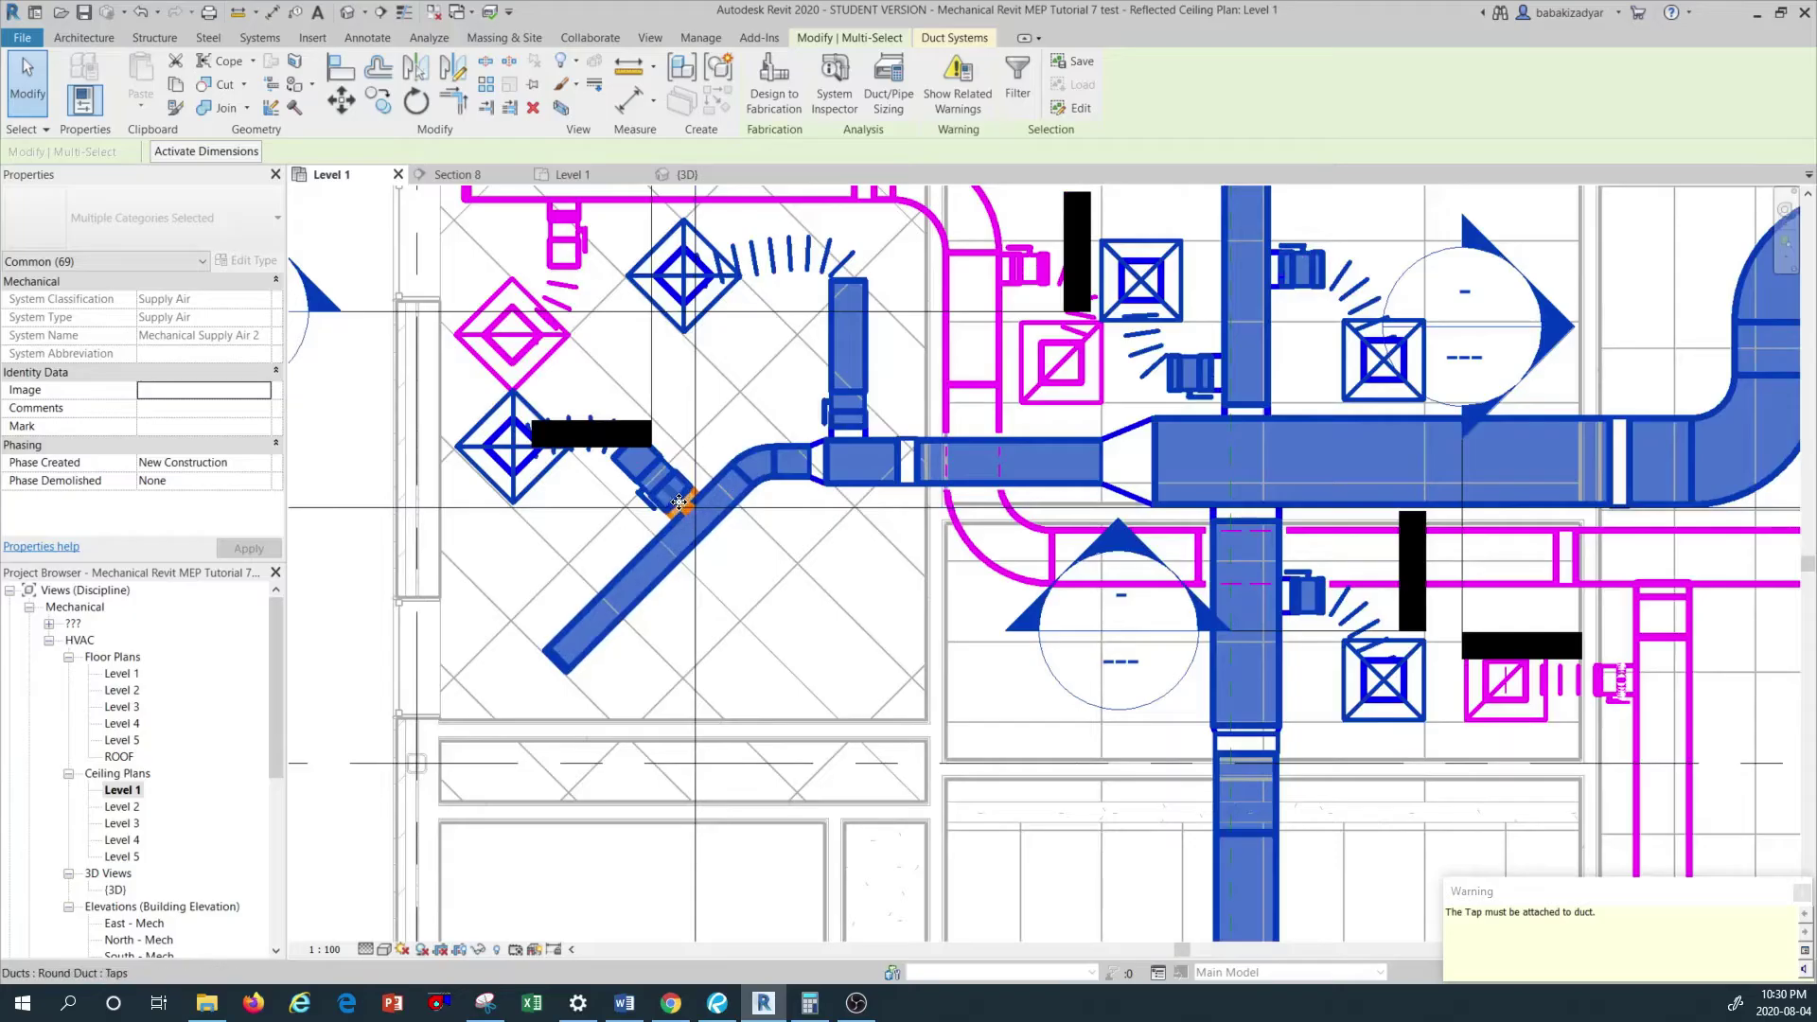
{"action": "scroll", "coordinate": [693, 514], "scroll_direction": "up", "scroll_amount": 1}
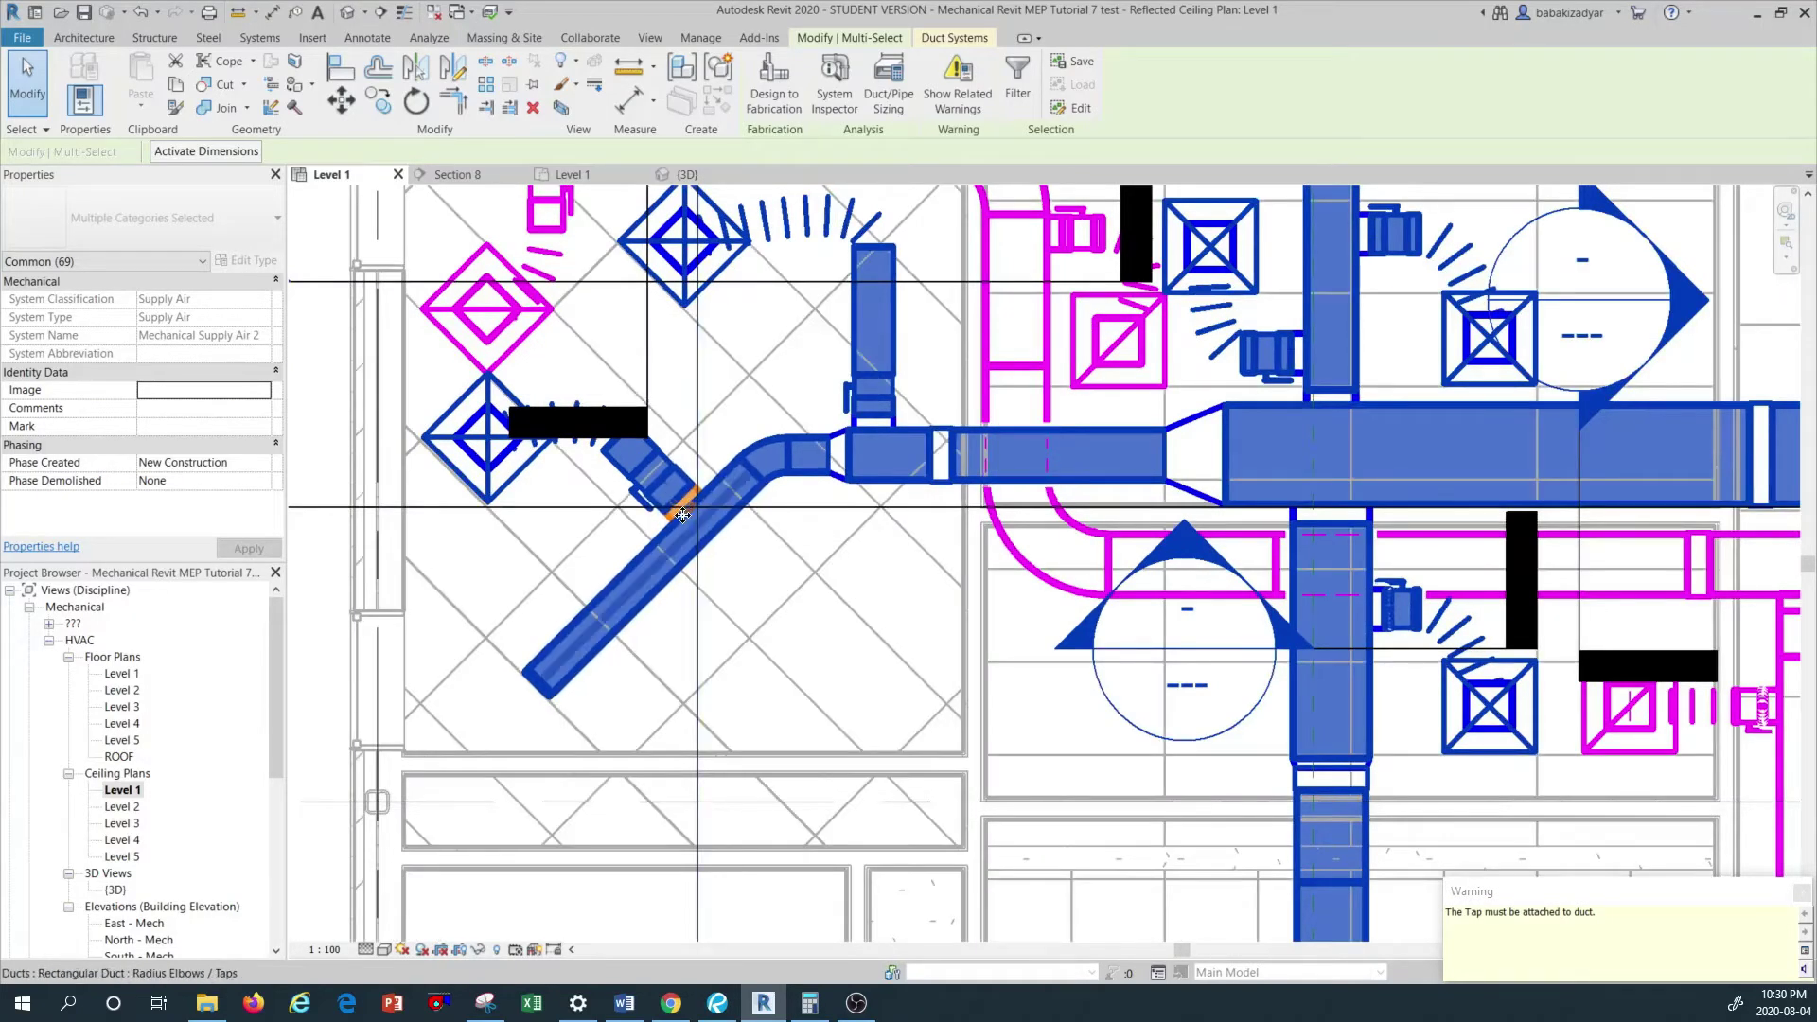
{"action": "scroll", "coordinate": [690, 514], "scroll_direction": "down", "scroll_amount": 1}
{"action": "scroll", "coordinate": [691, 513], "scroll_direction": "down", "scroll_amount": 1}
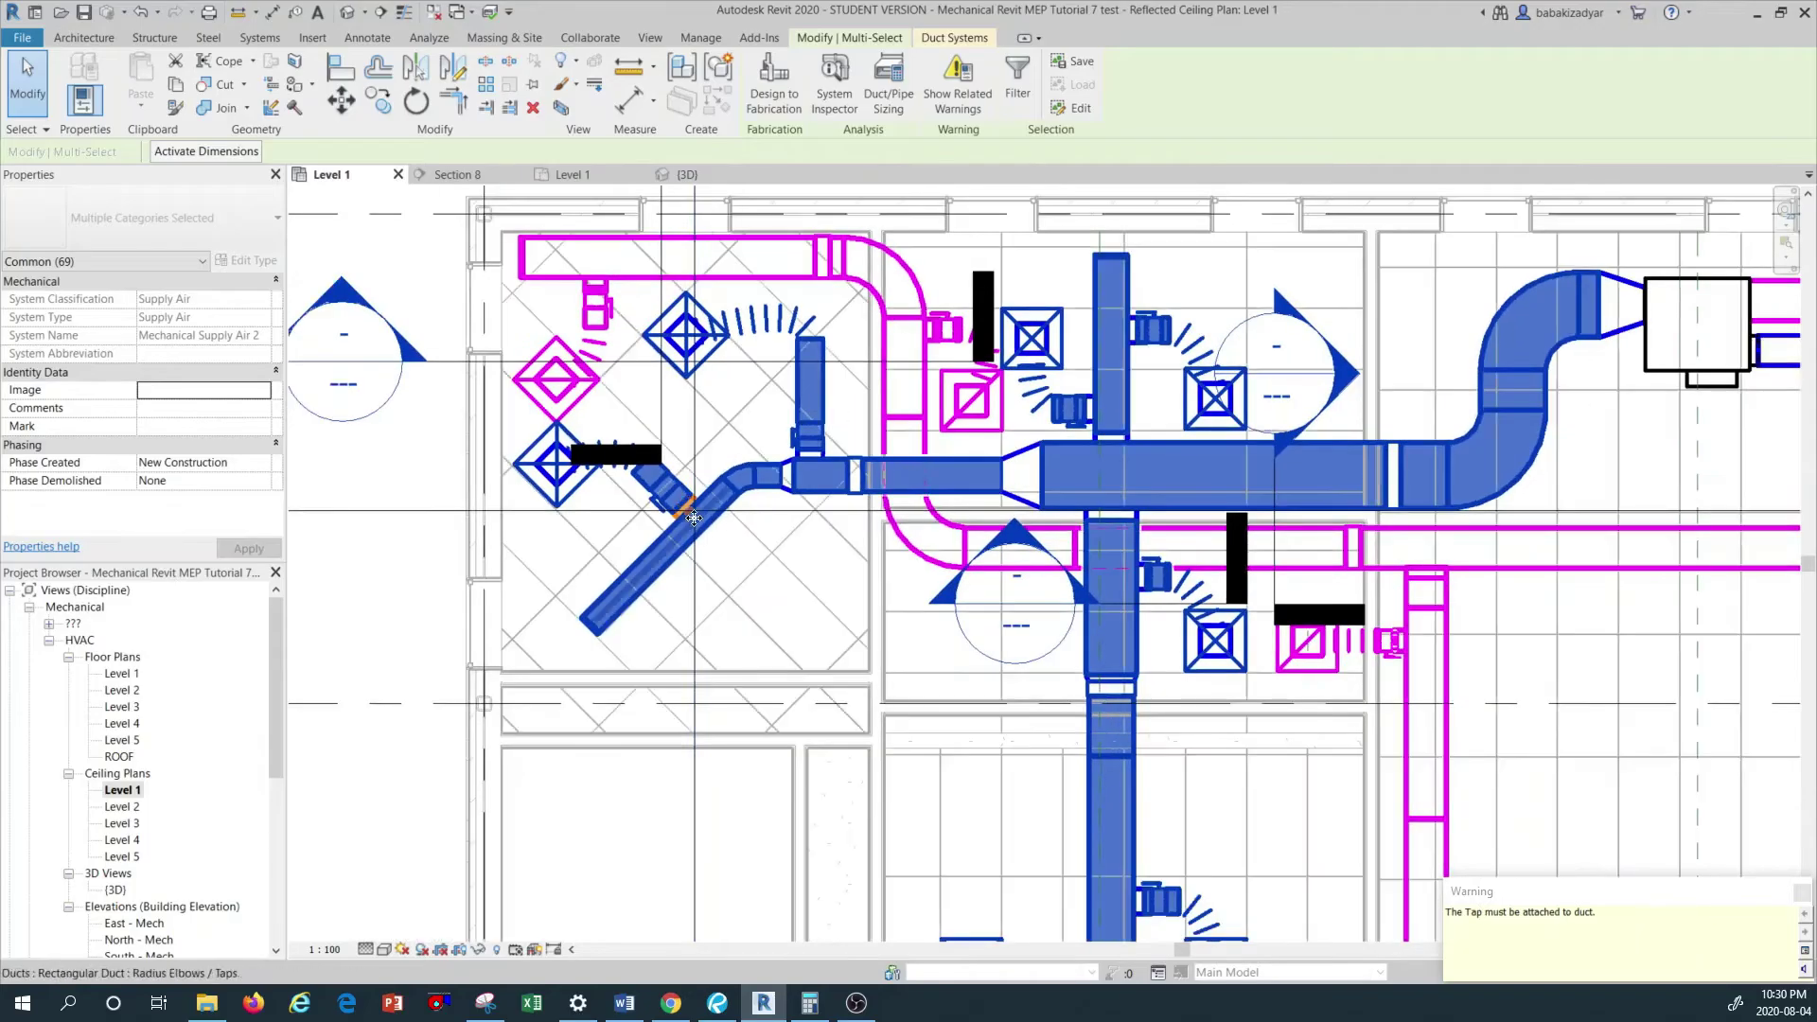
{"action": "scroll", "coordinate": [693, 501], "scroll_direction": "up", "scroll_amount": 3}
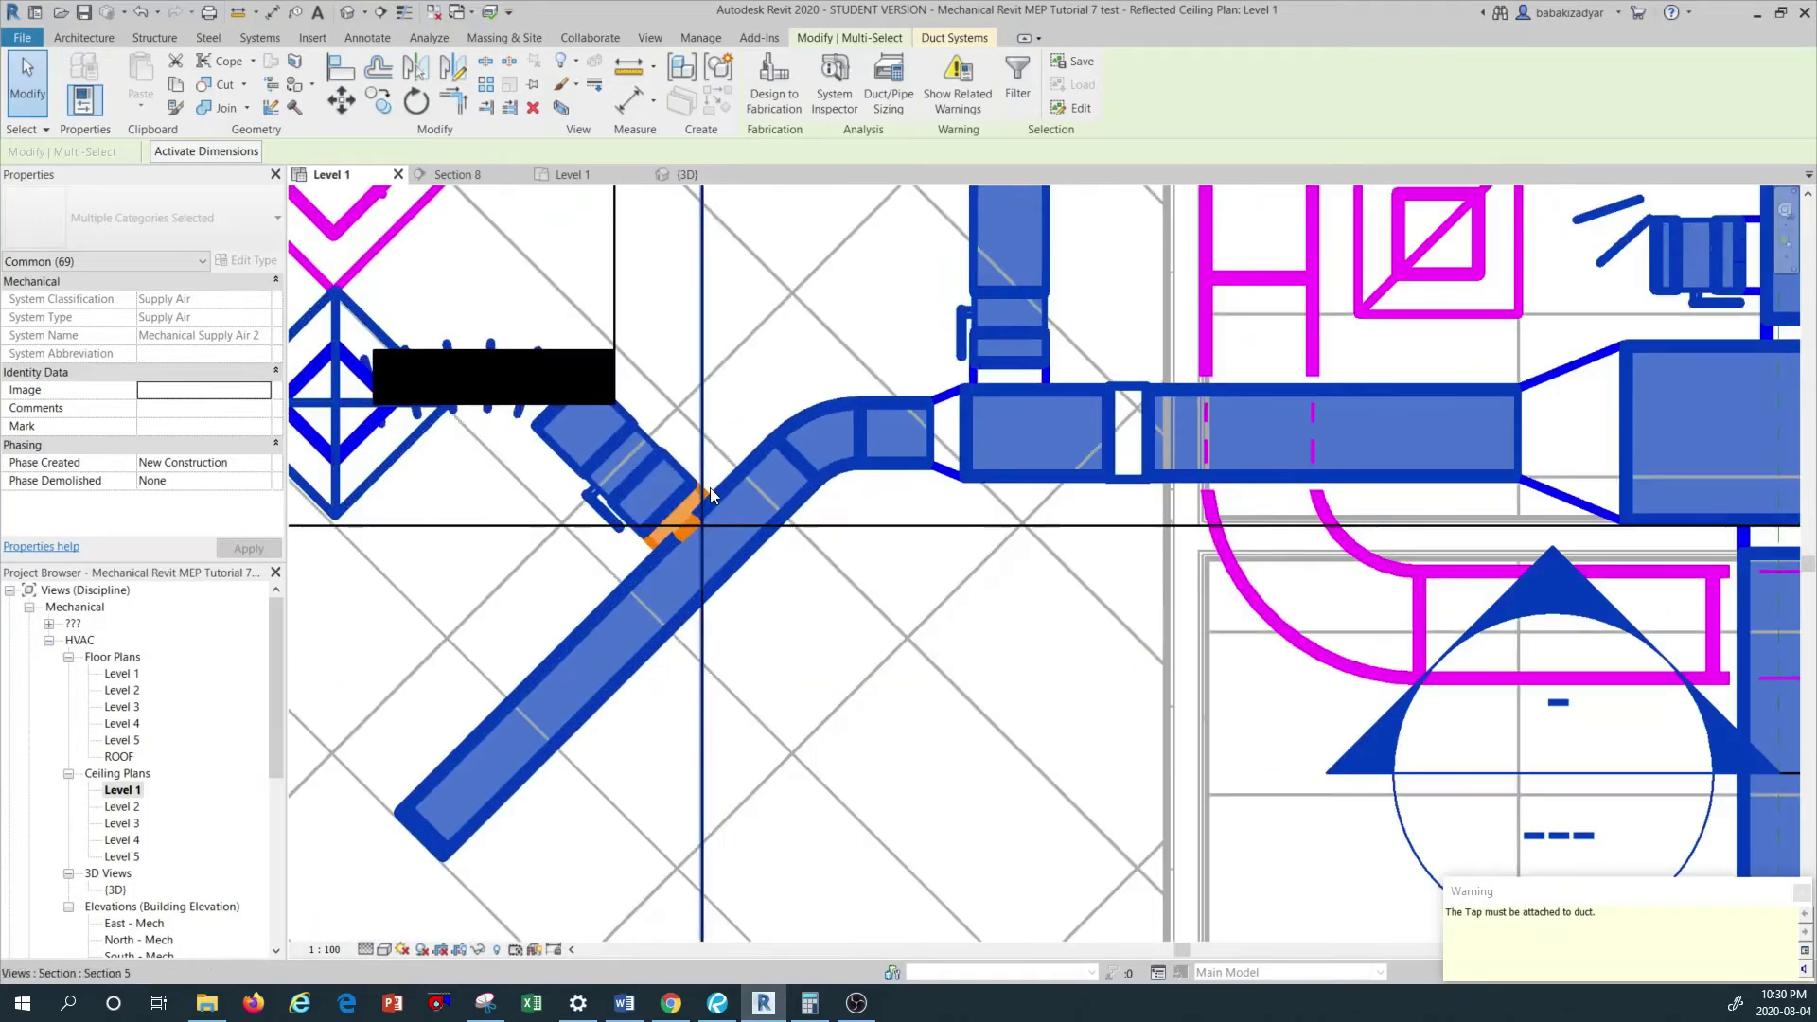
{"action": "key", "text": "Escape"}
{"action": "scroll", "coordinate": [752, 520], "scroll_direction": "down", "scroll_amount": 3}
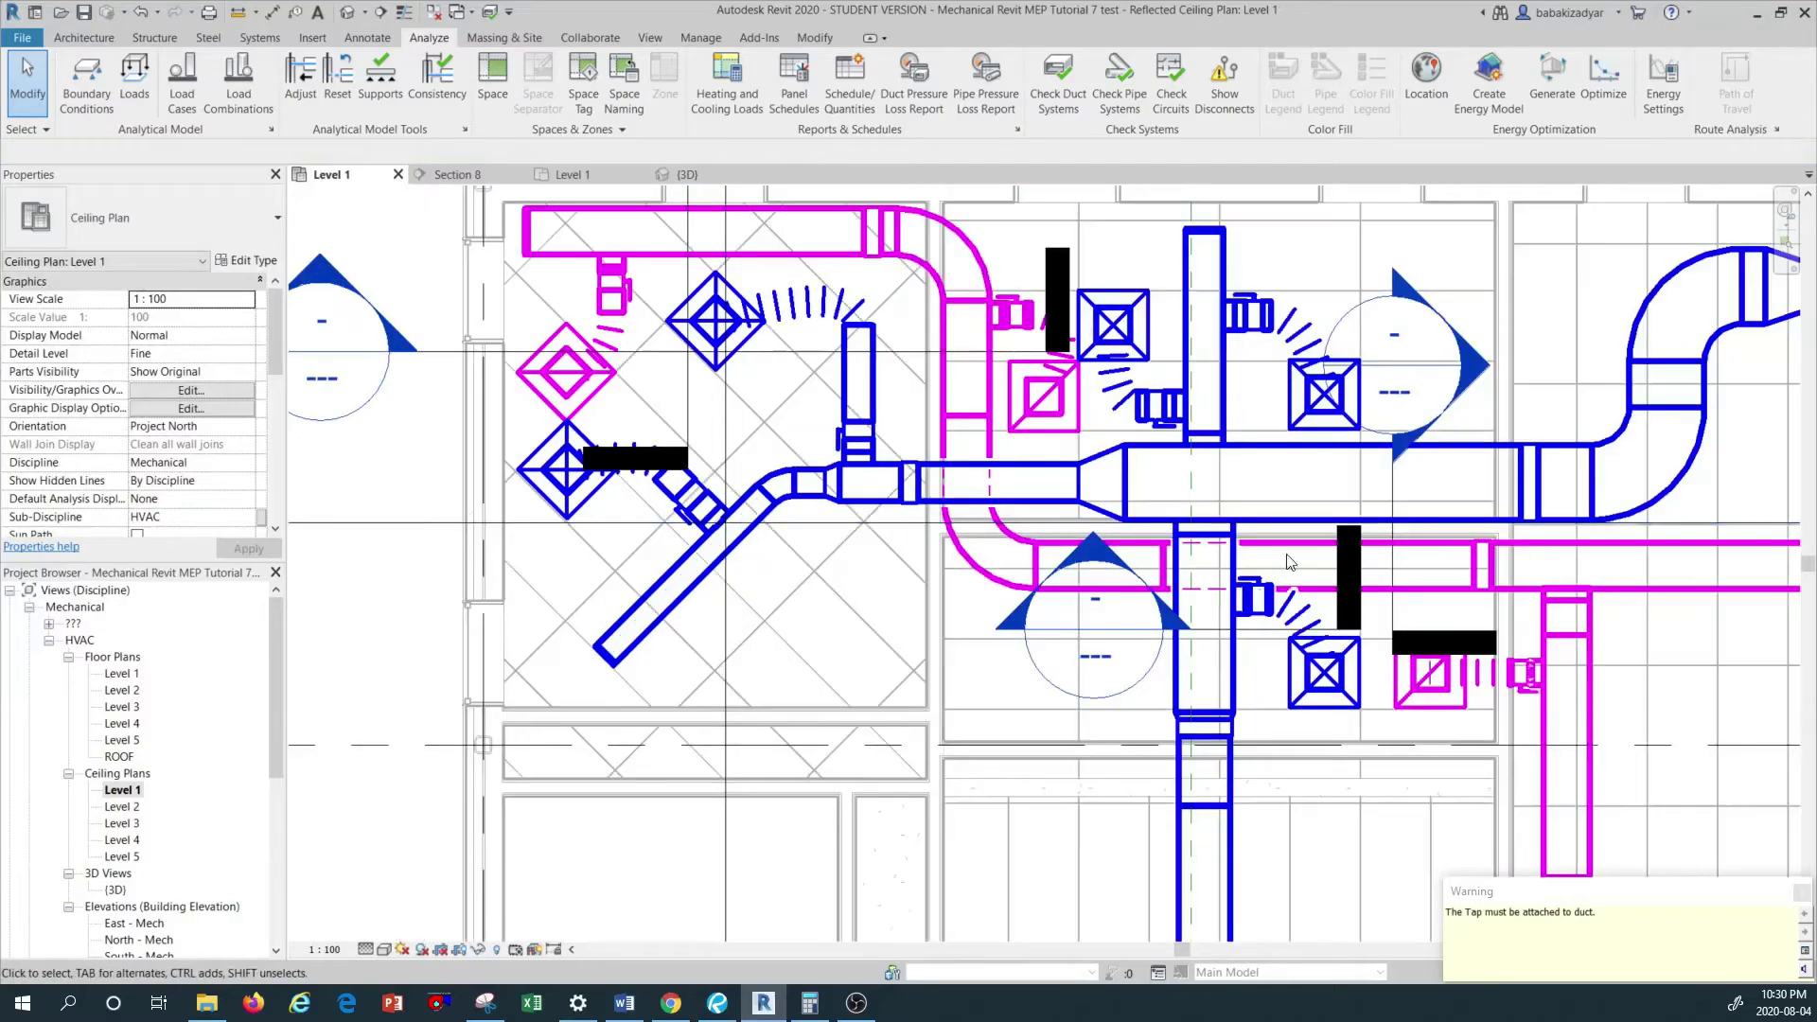
{"action": "scroll", "coordinate": [1221, 601], "scroll_direction": "up", "scroll_amount": 1}
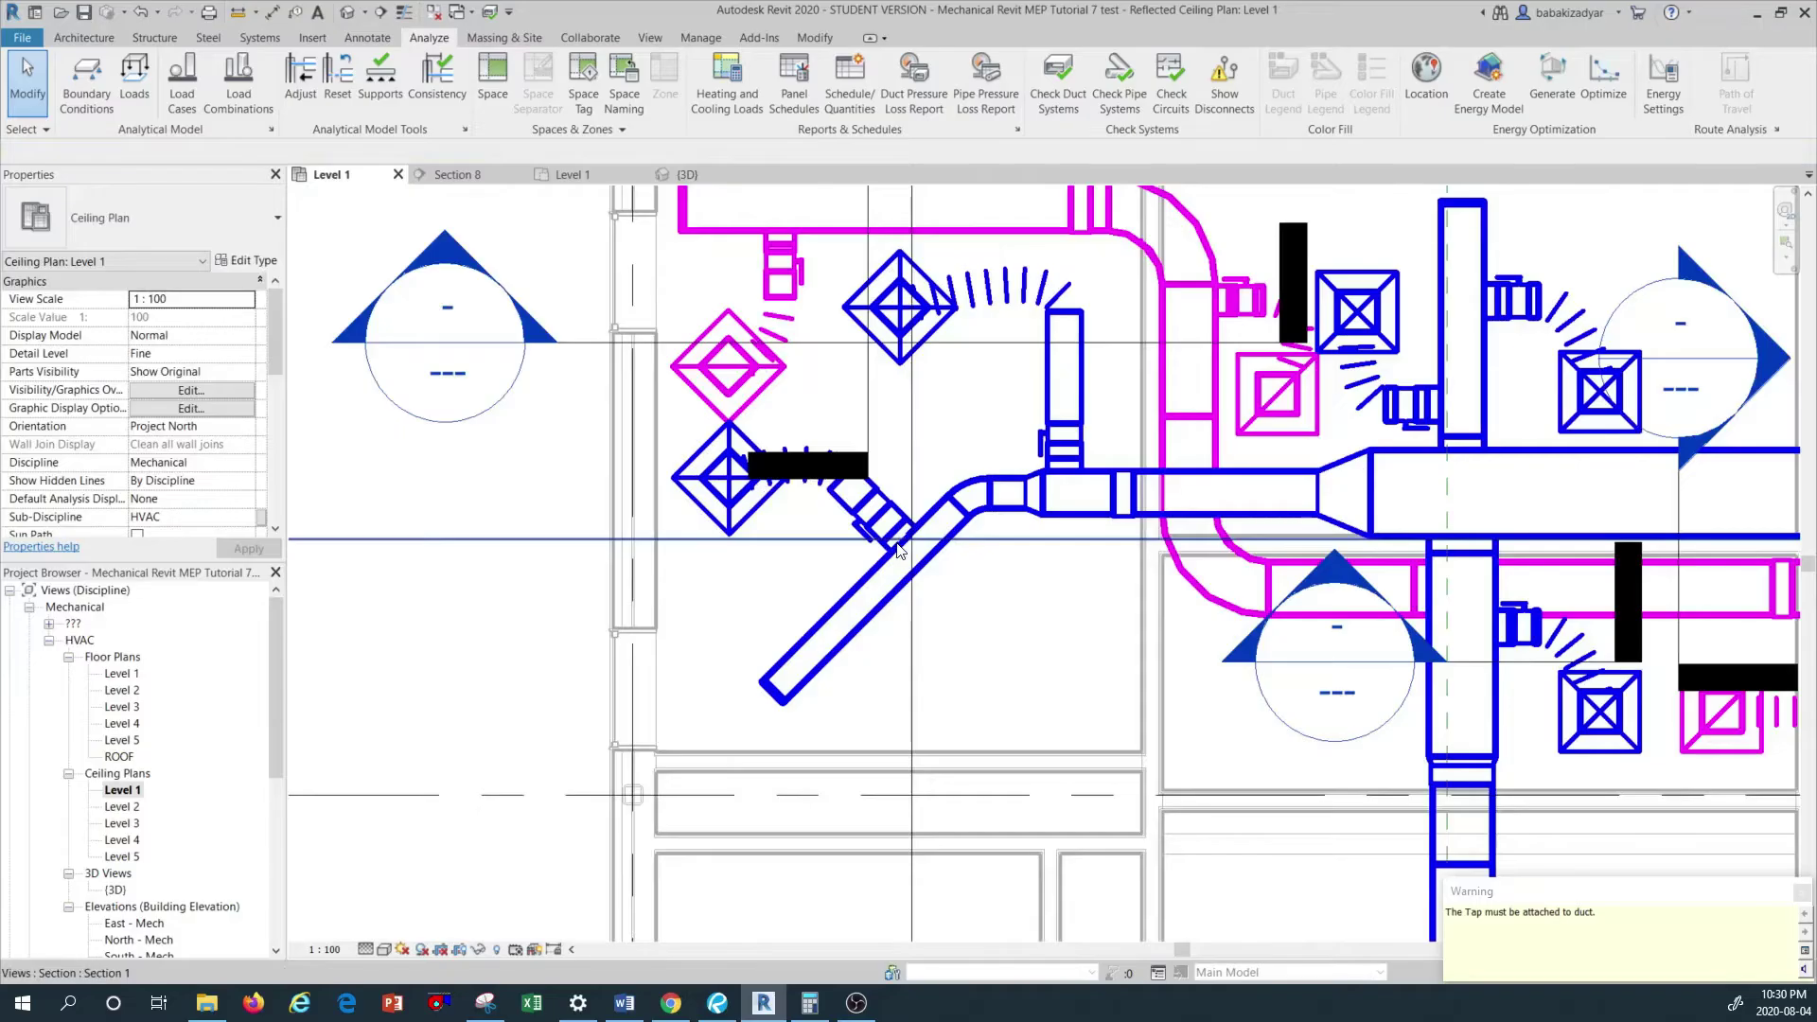
{"action": "scroll", "coordinate": [897, 549], "scroll_direction": "up", "scroll_amount": 3}
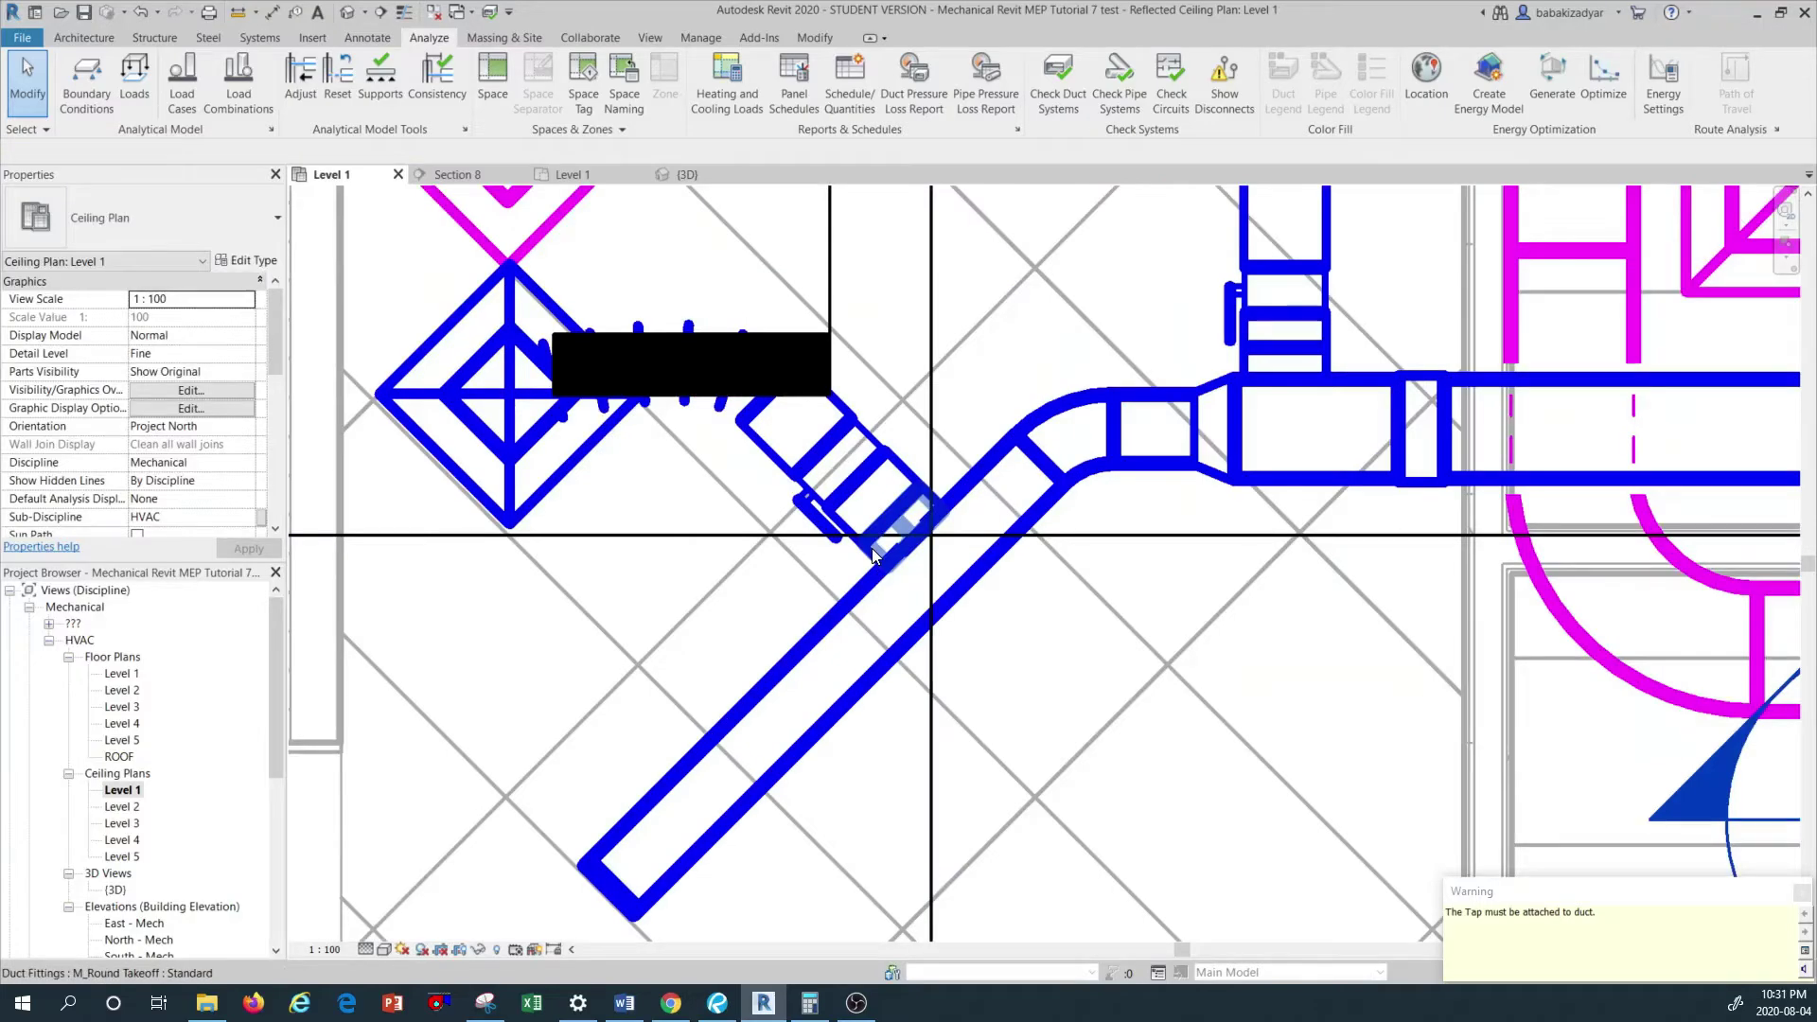
{"action": "left_click", "coordinate": [871, 547]}
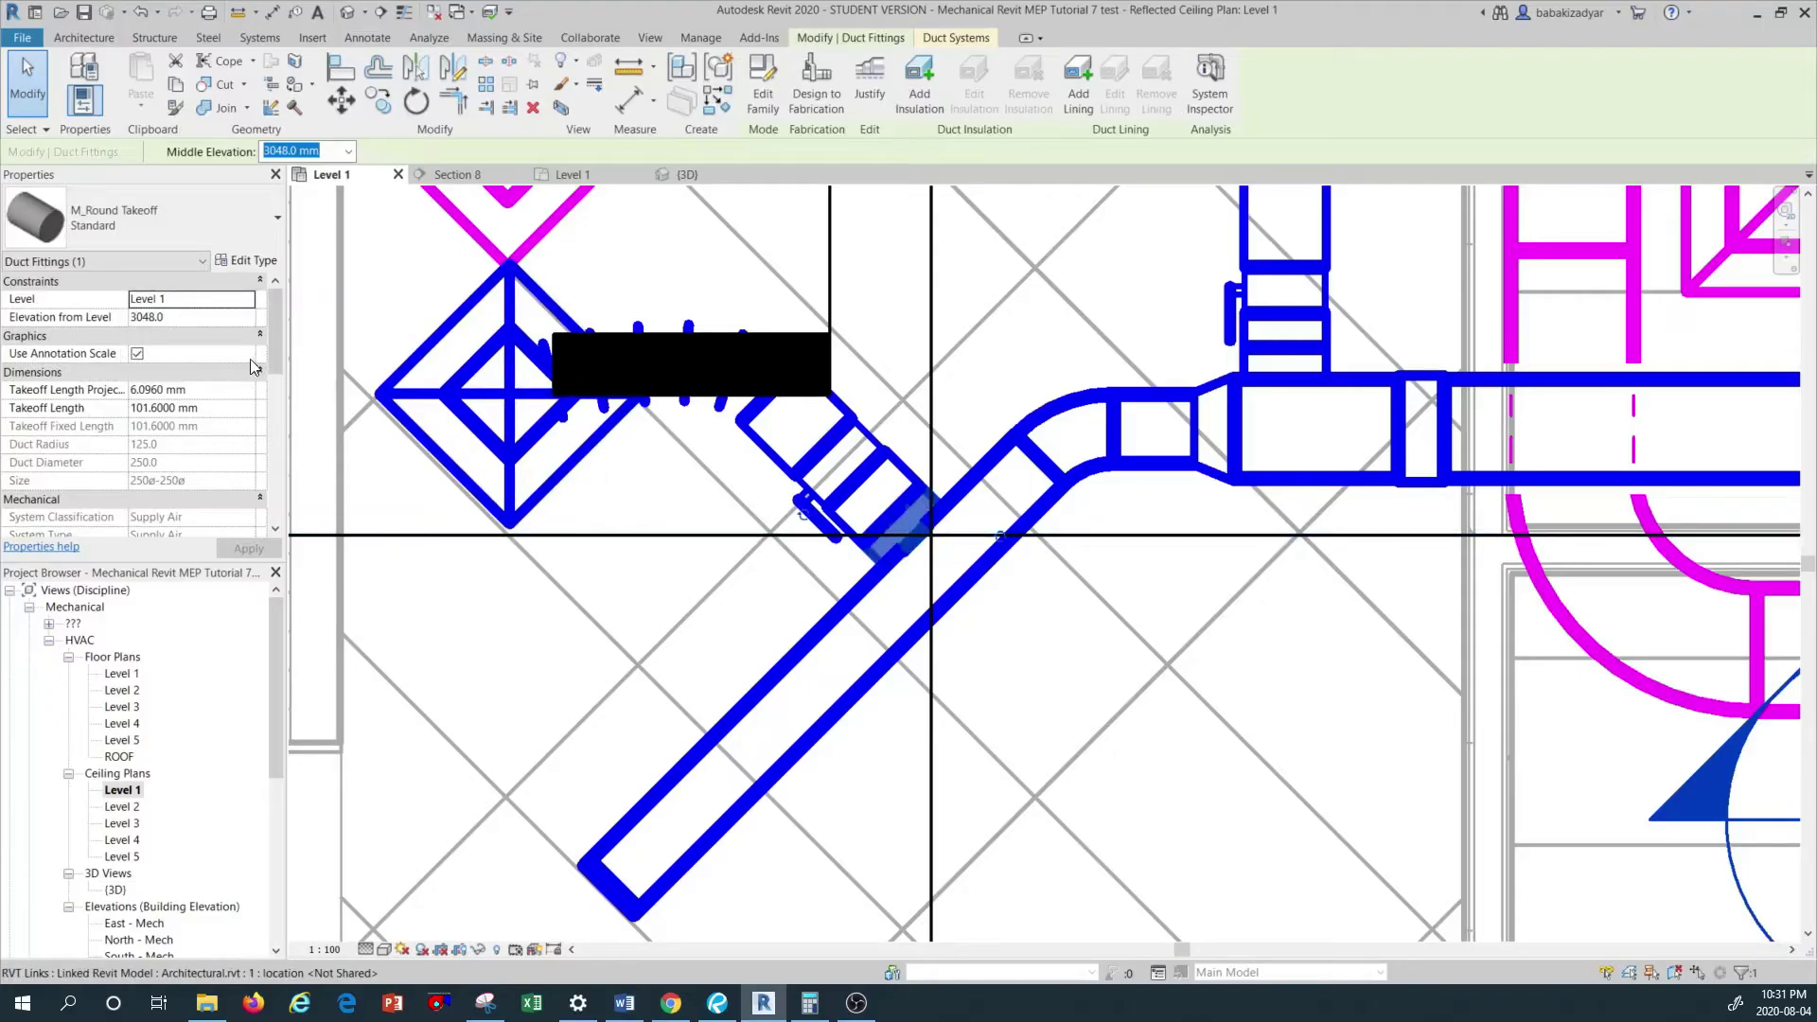
{"action": "key", "text": "Escape"}
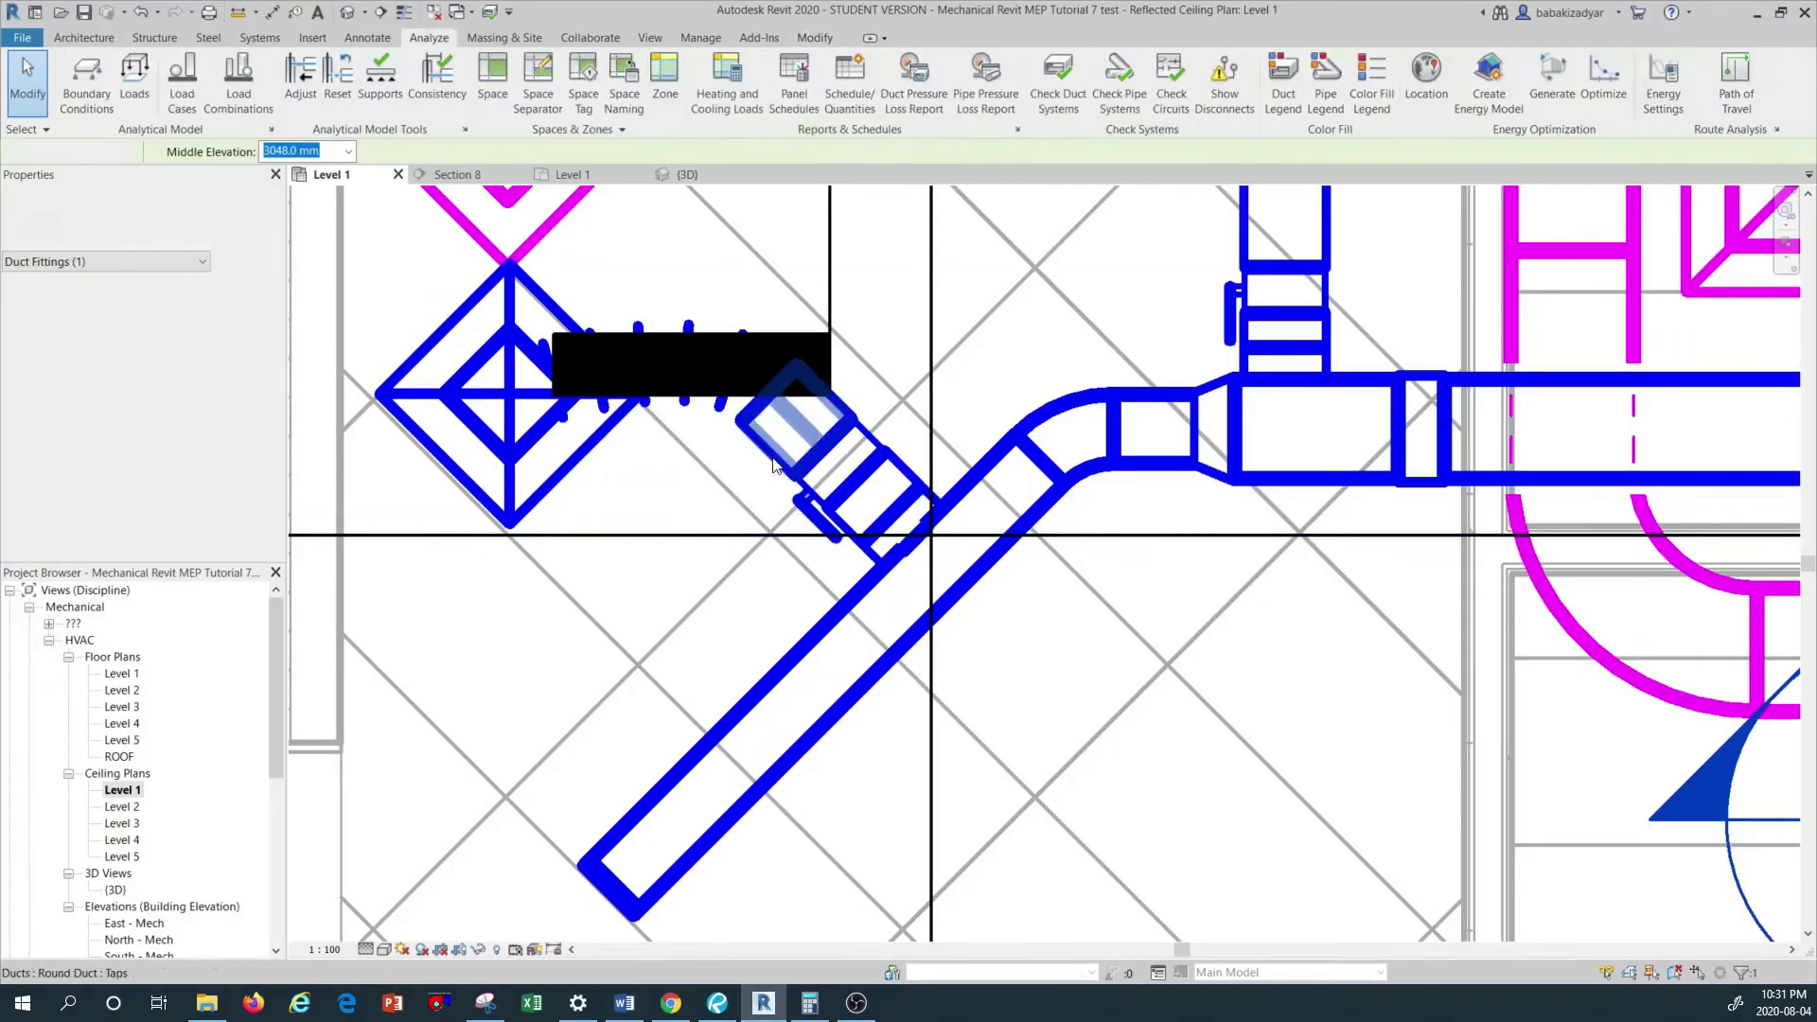
{"action": "left_click", "coordinate": [774, 462]}
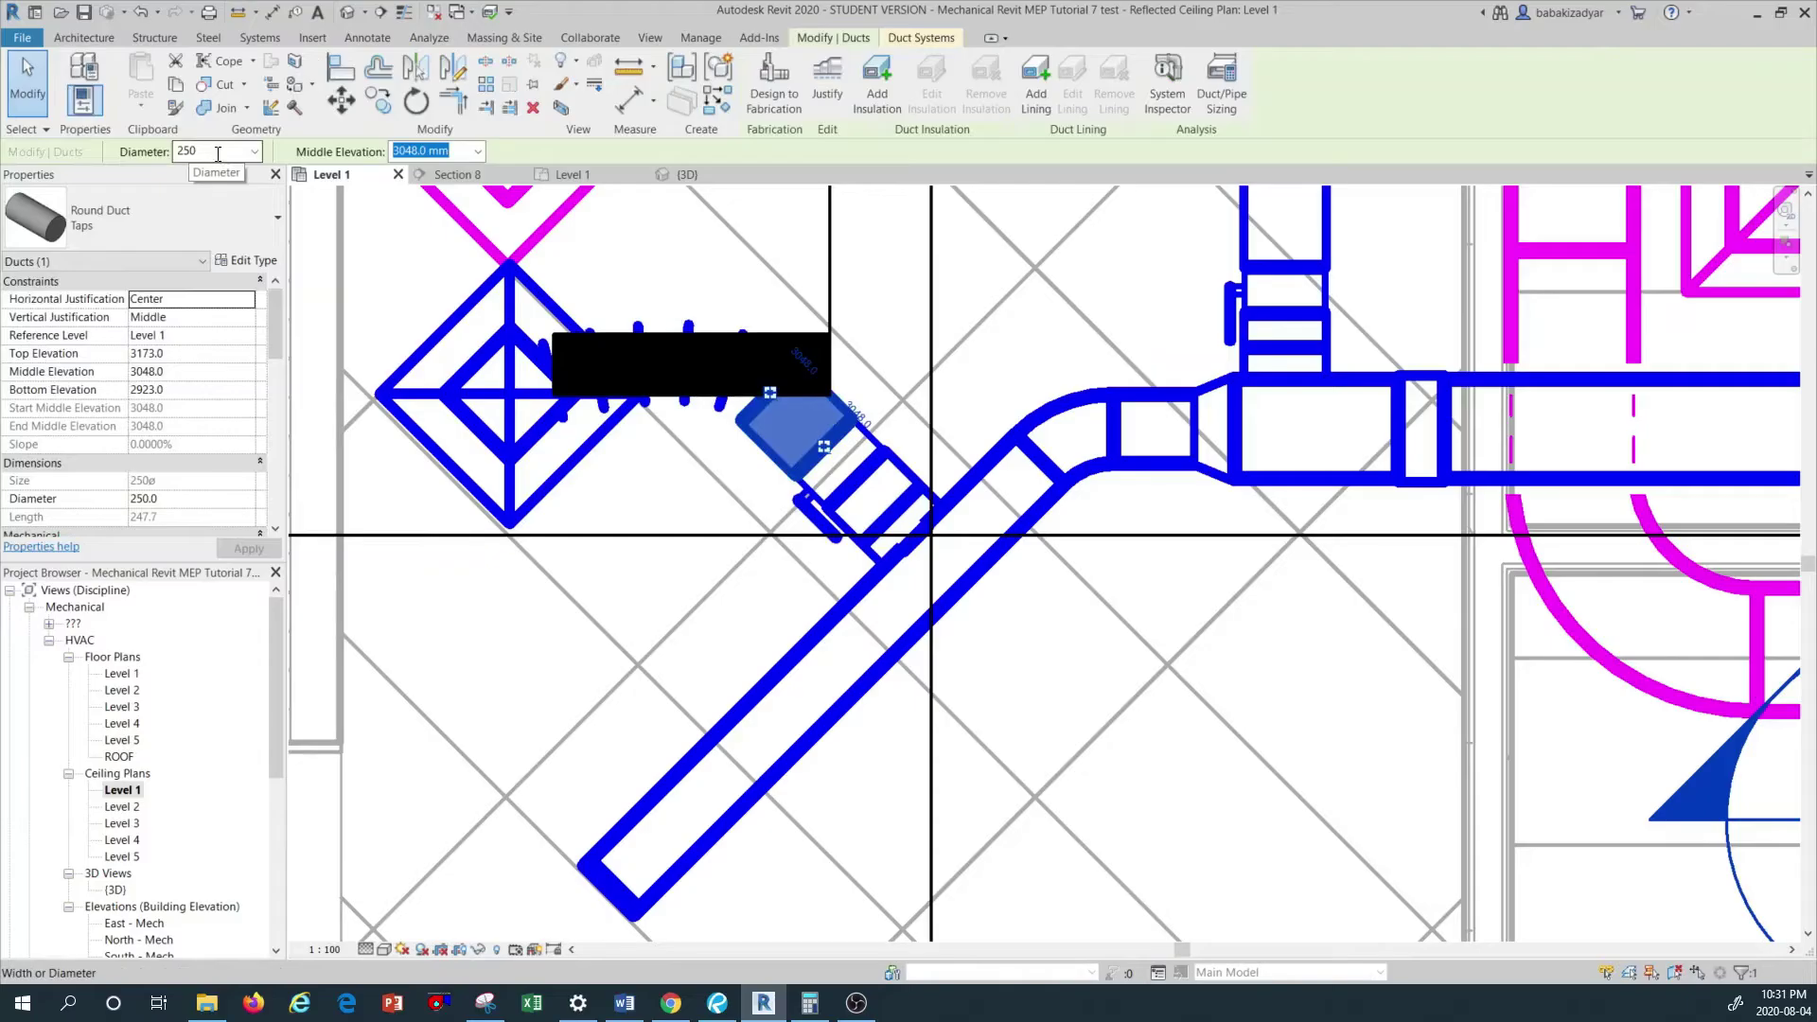
{"action": "left_click", "coordinate": [1045, 653]}
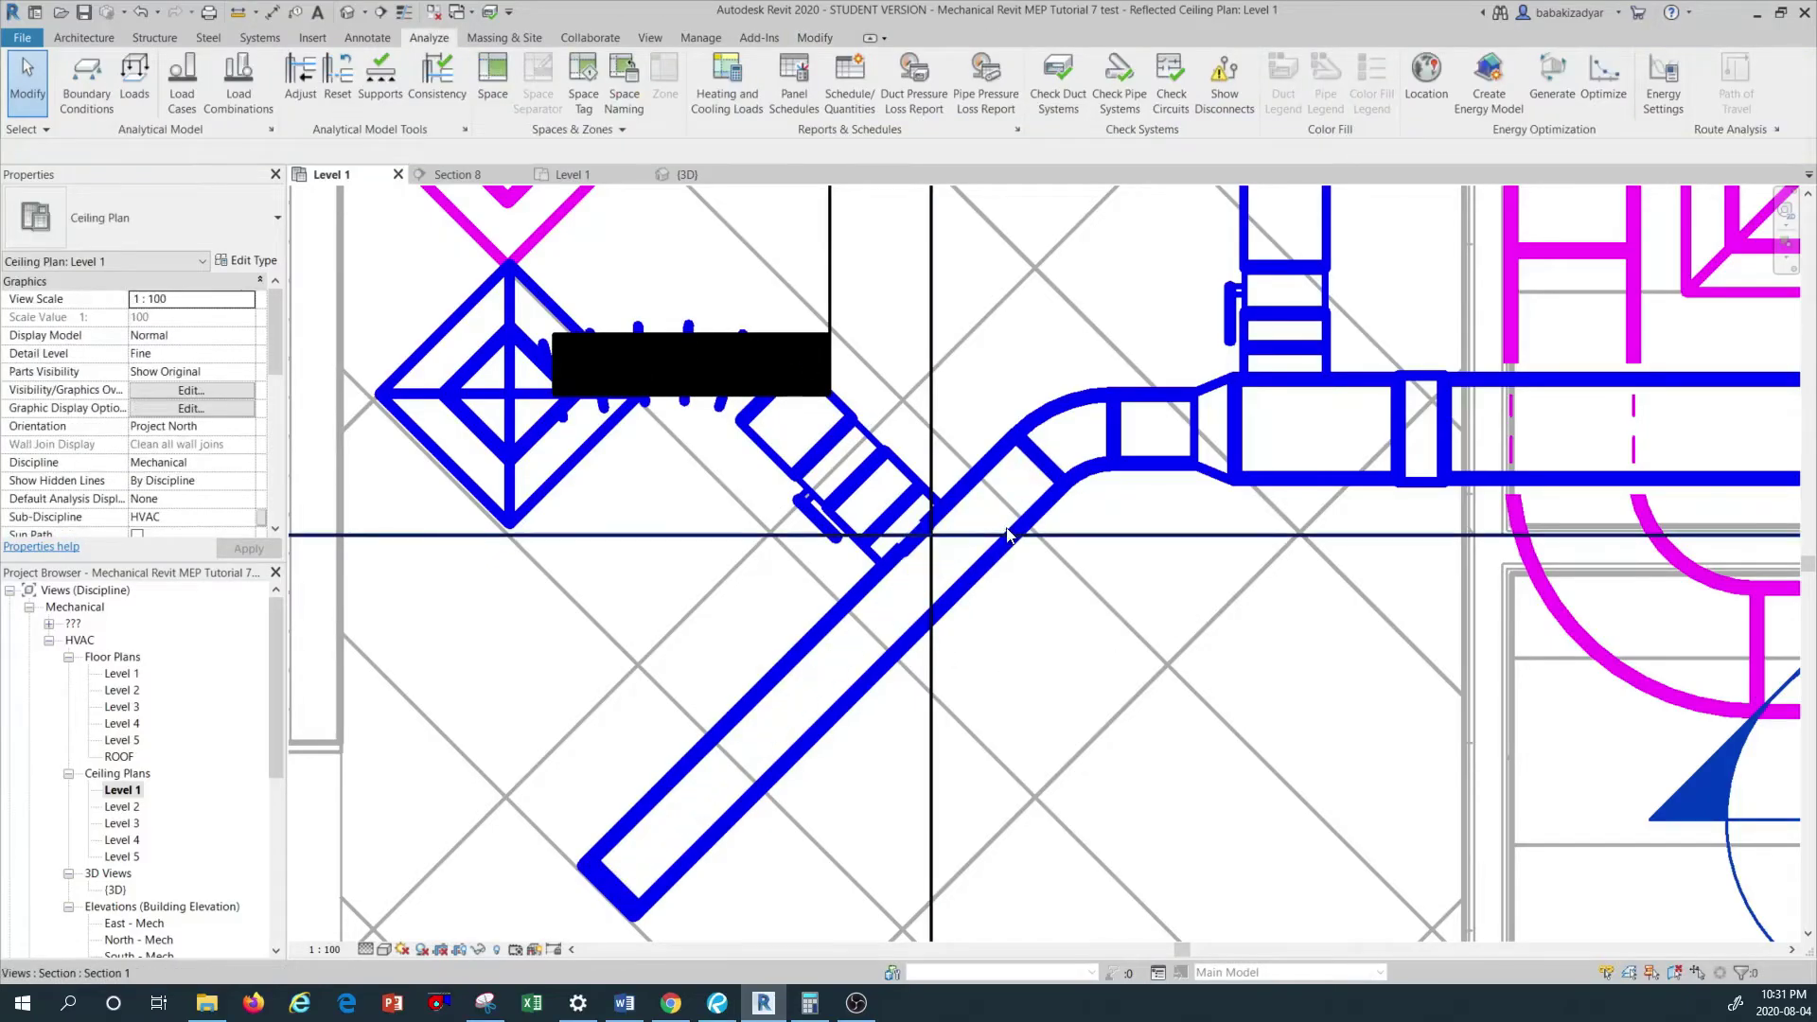
{"action": "left_click", "coordinate": [972, 591]}
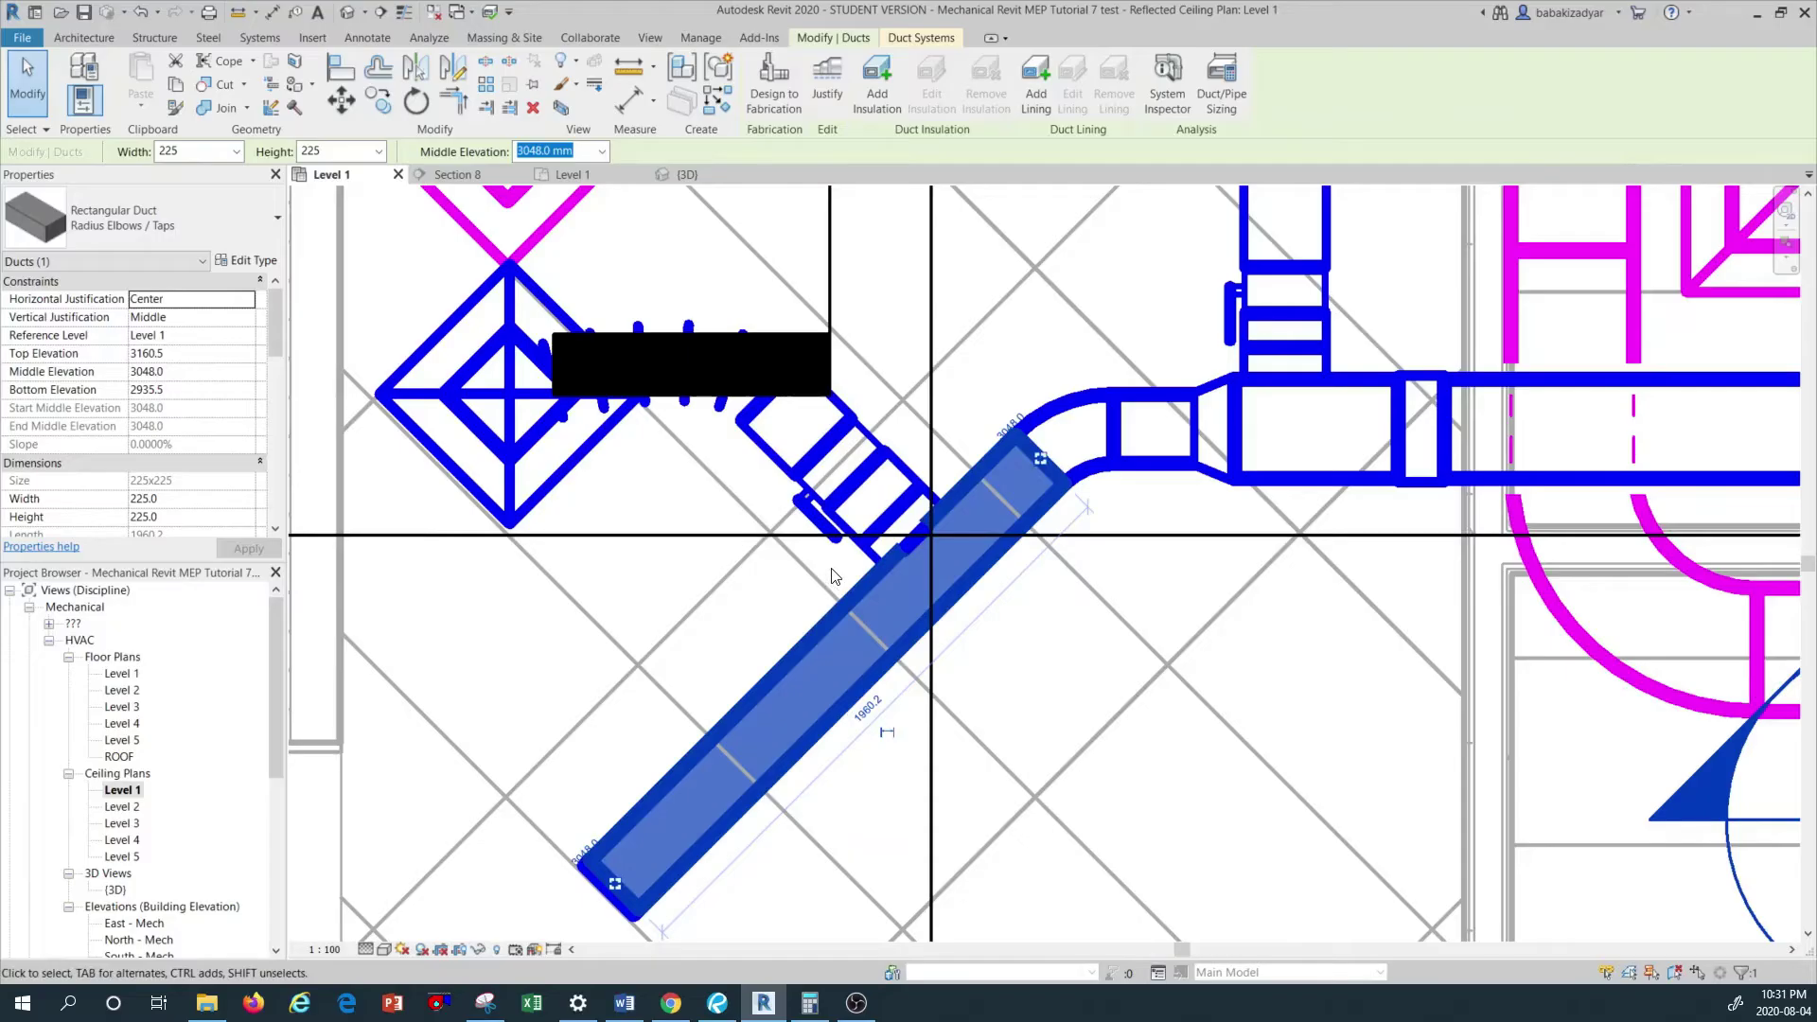
{"action": "key", "text": "Escape"}
{"action": "key", "text": "Escape"}
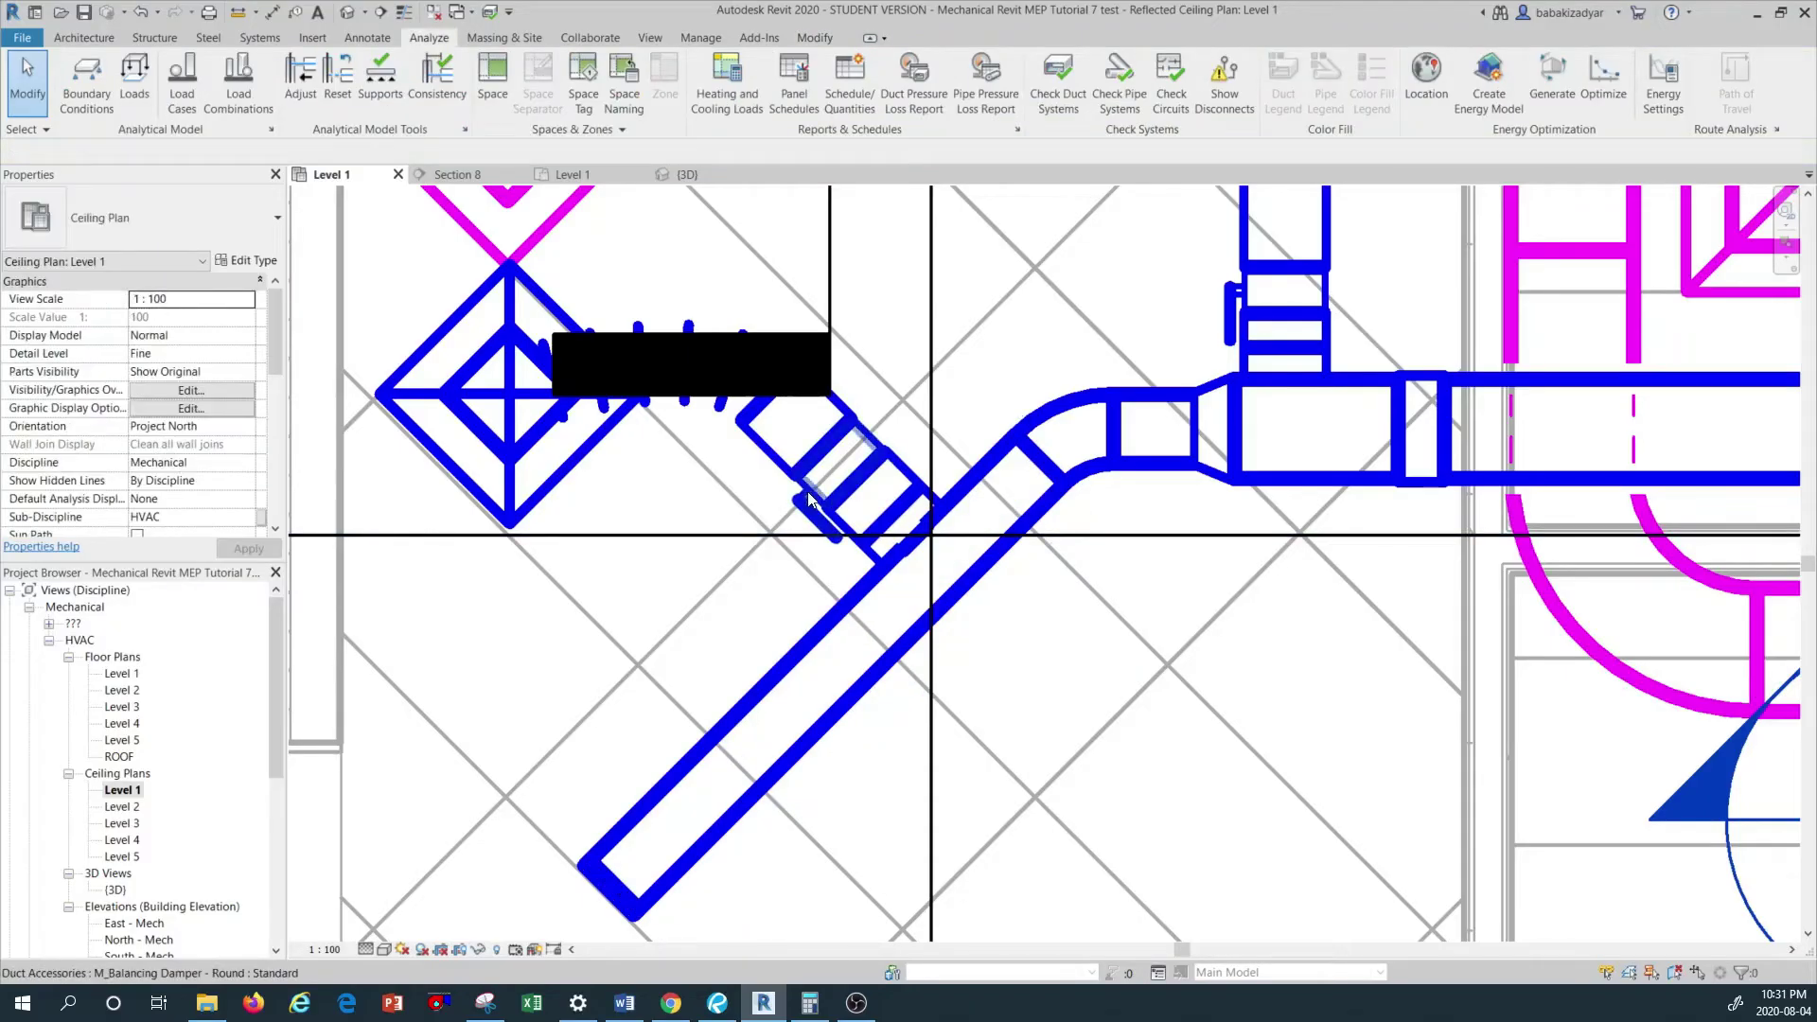
Delete the balancing damper from the diagonal tap and select the 250 mm round duct.
{"action": "left_click", "coordinate": [807, 497]}
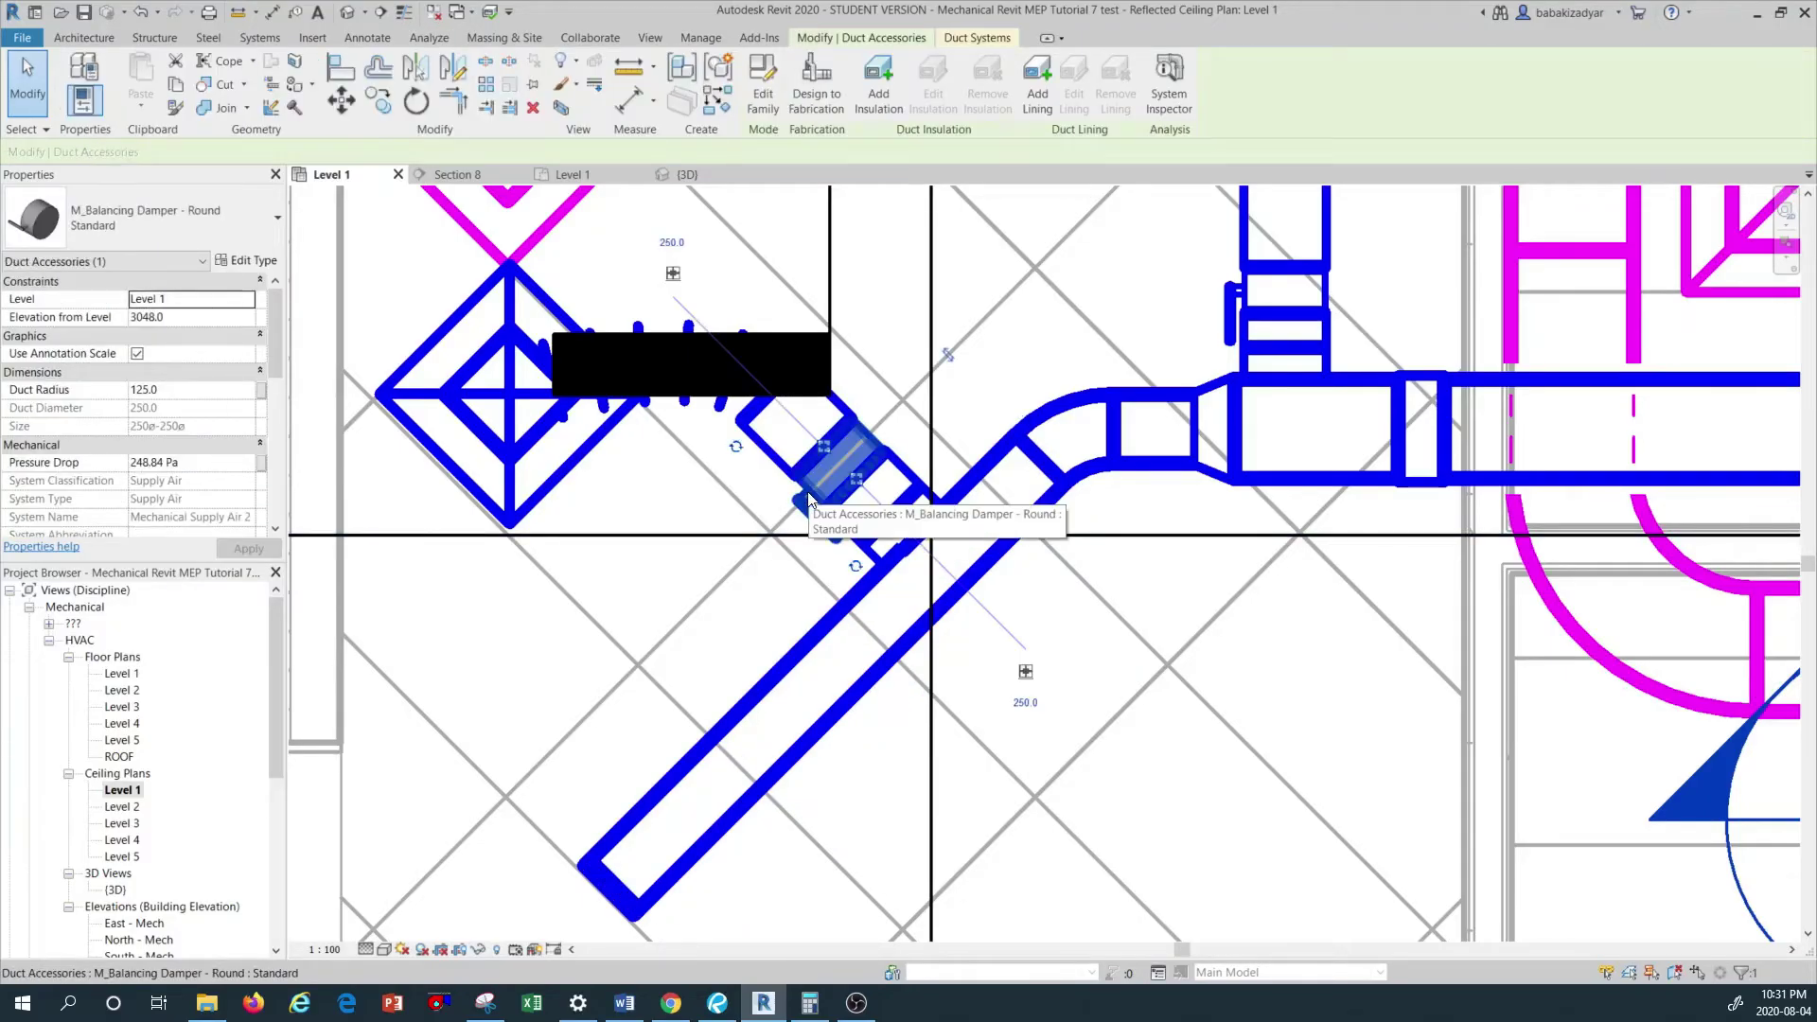
{"action": "right_click", "coordinate": [820, 493]}
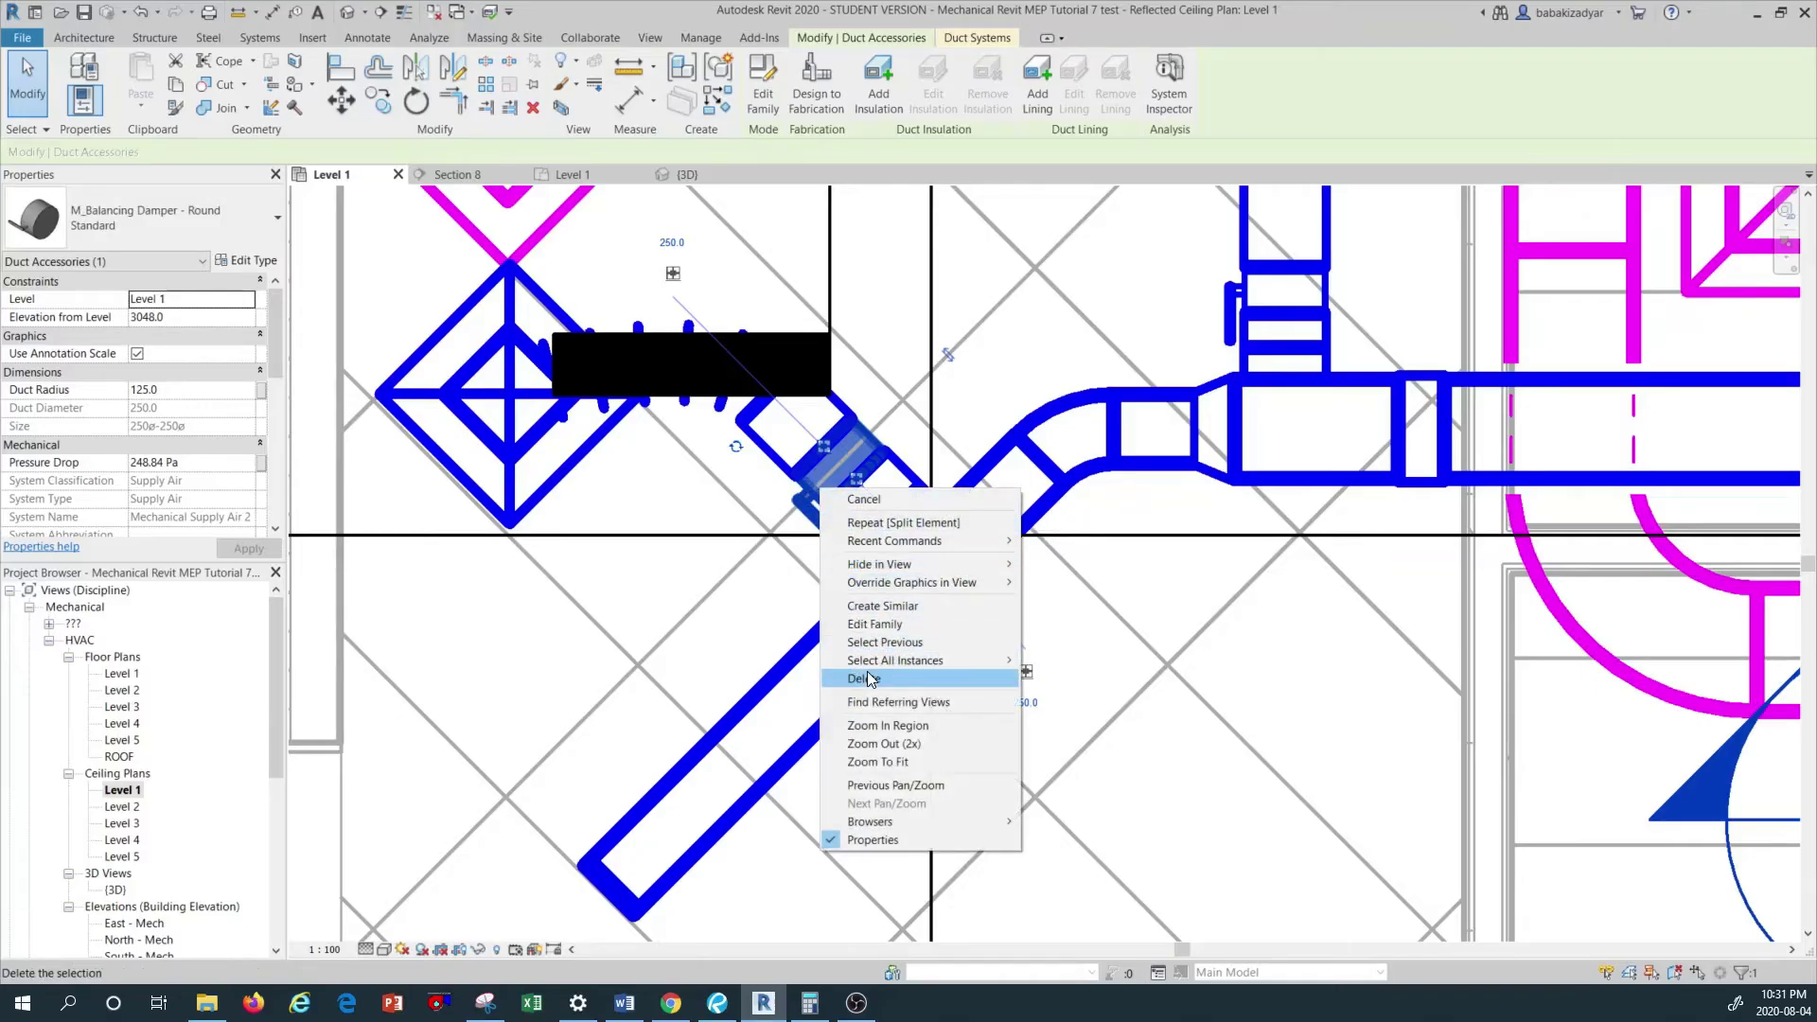
{"action": "left_click", "coordinate": [864, 679]}
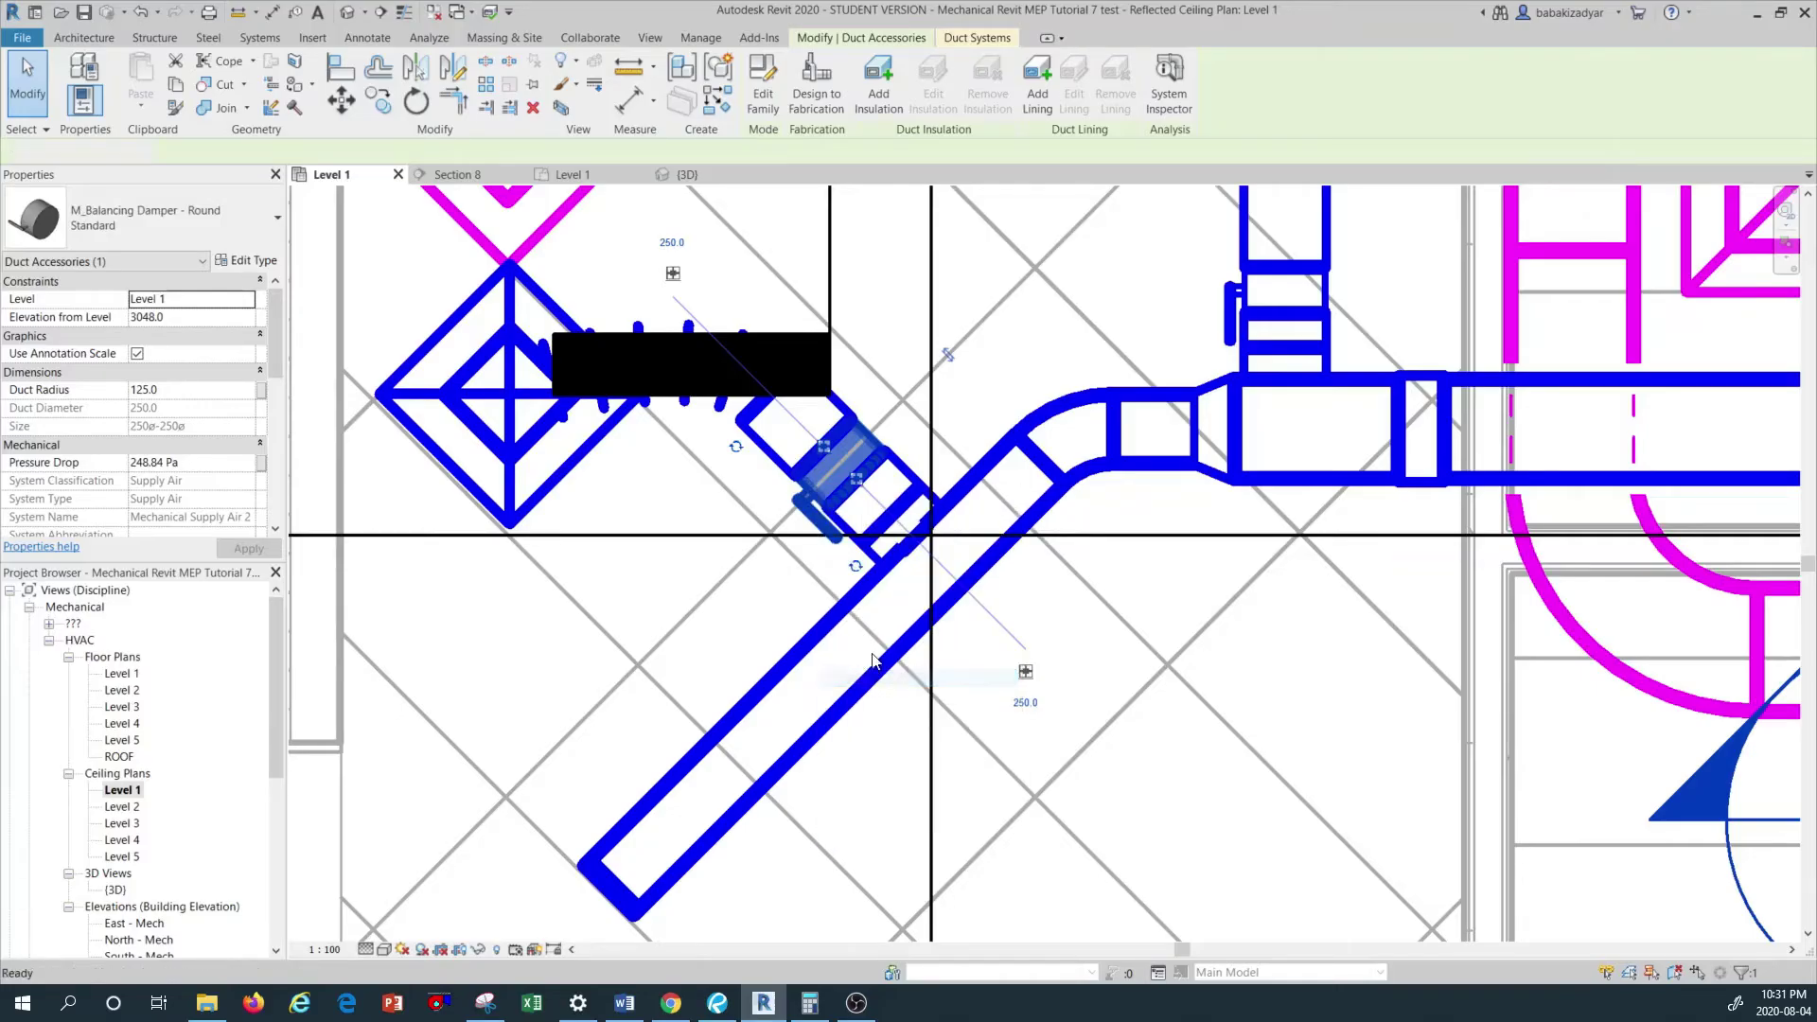
{"action": "left_click", "coordinate": [877, 445]}
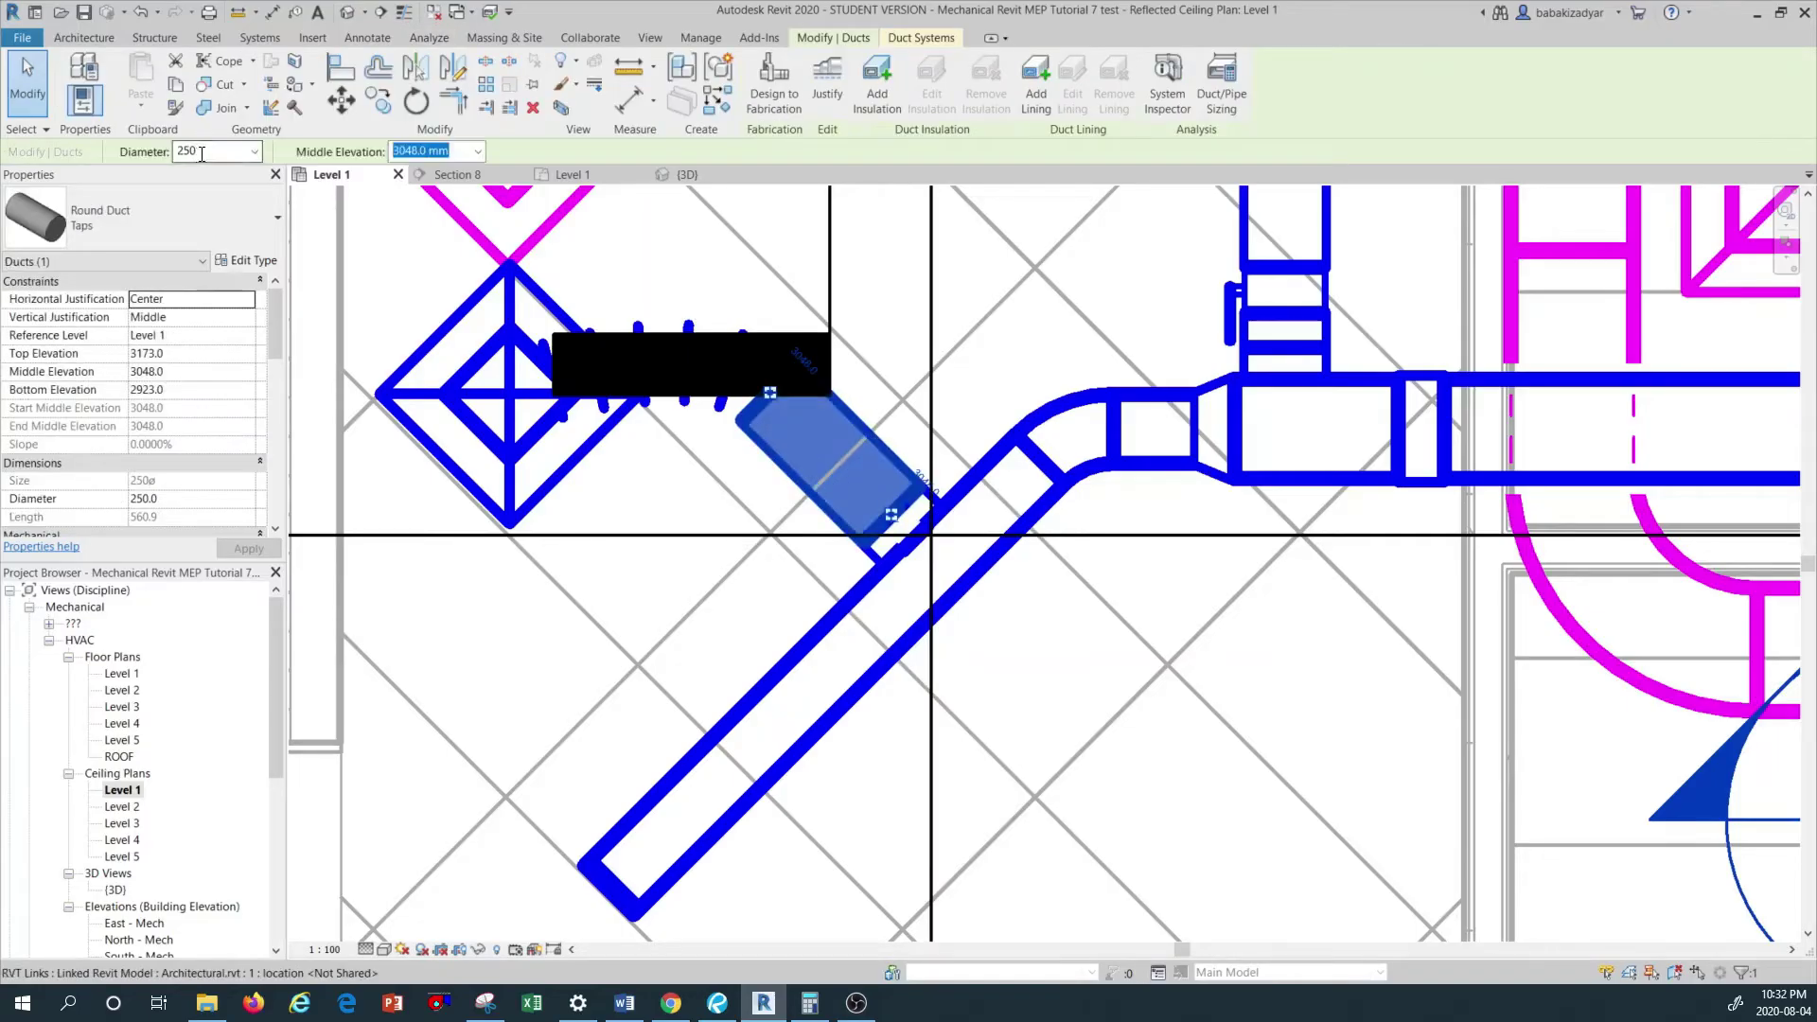
Resize the diagonal tap duct to 210 diameter and check the new 45° round transition.
{"action": "right_click", "coordinate": [878, 437]}
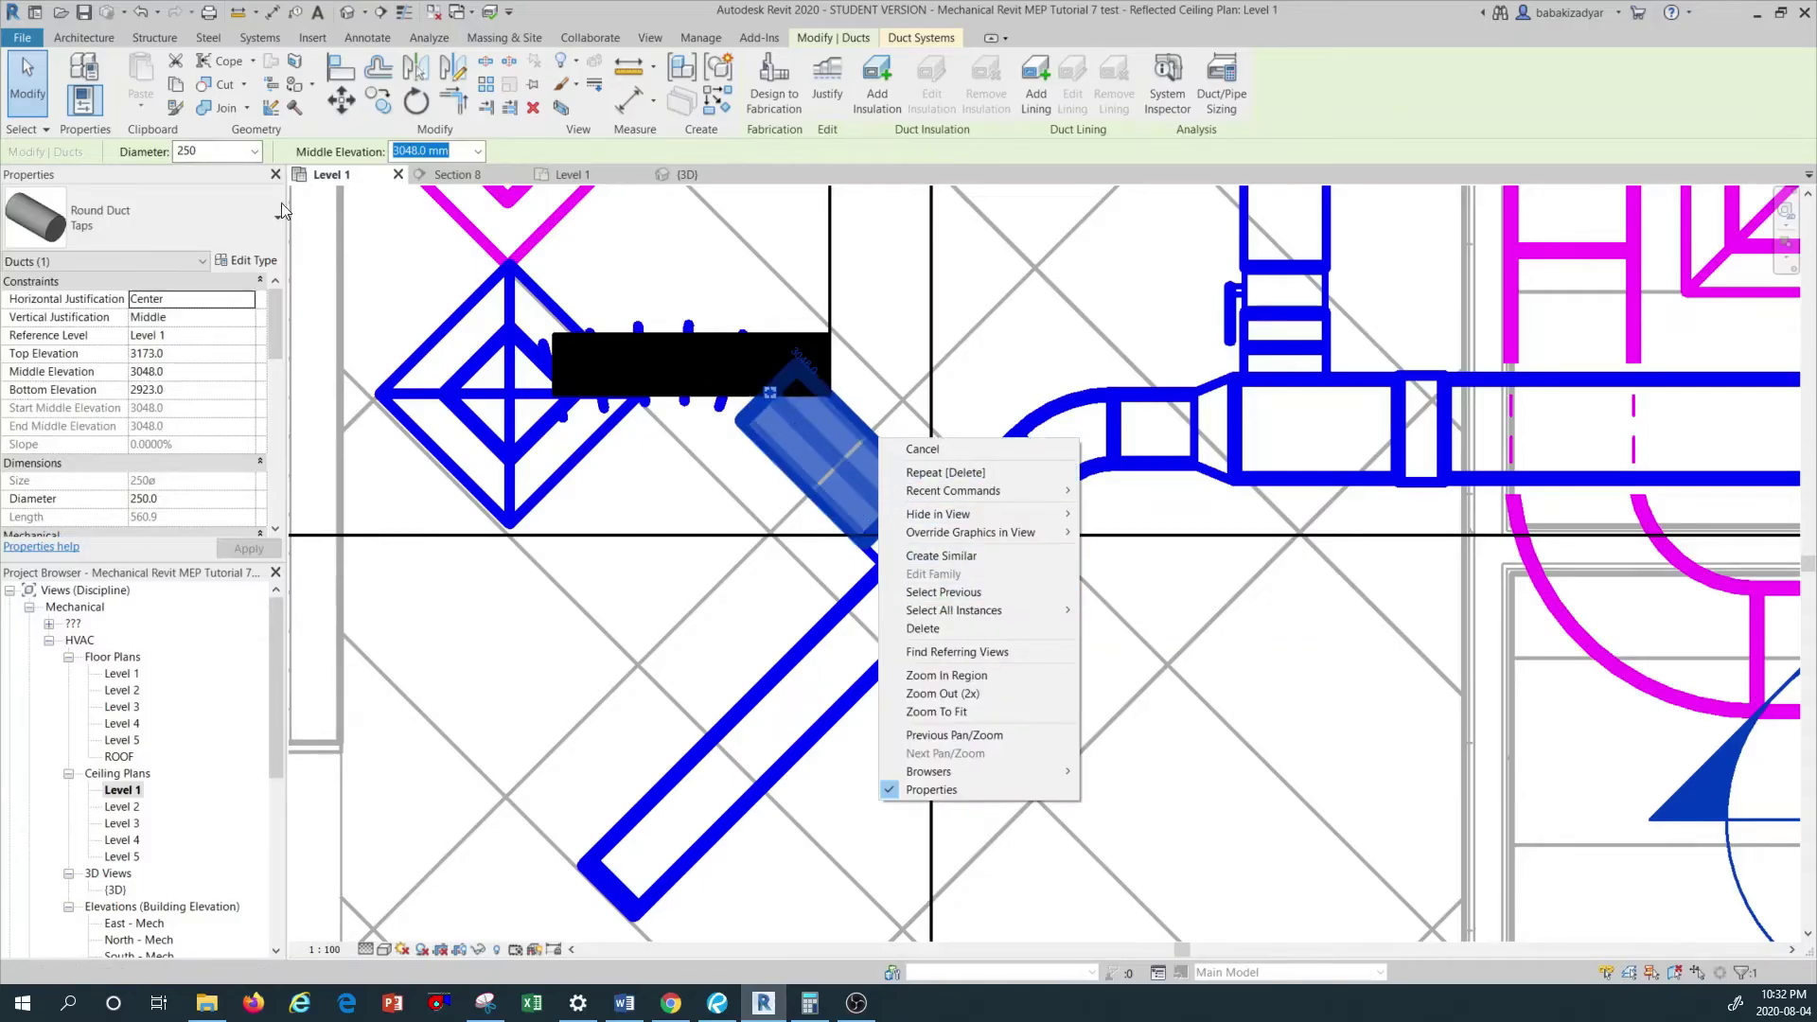
{"action": "left_click", "coordinate": [234, 157]}
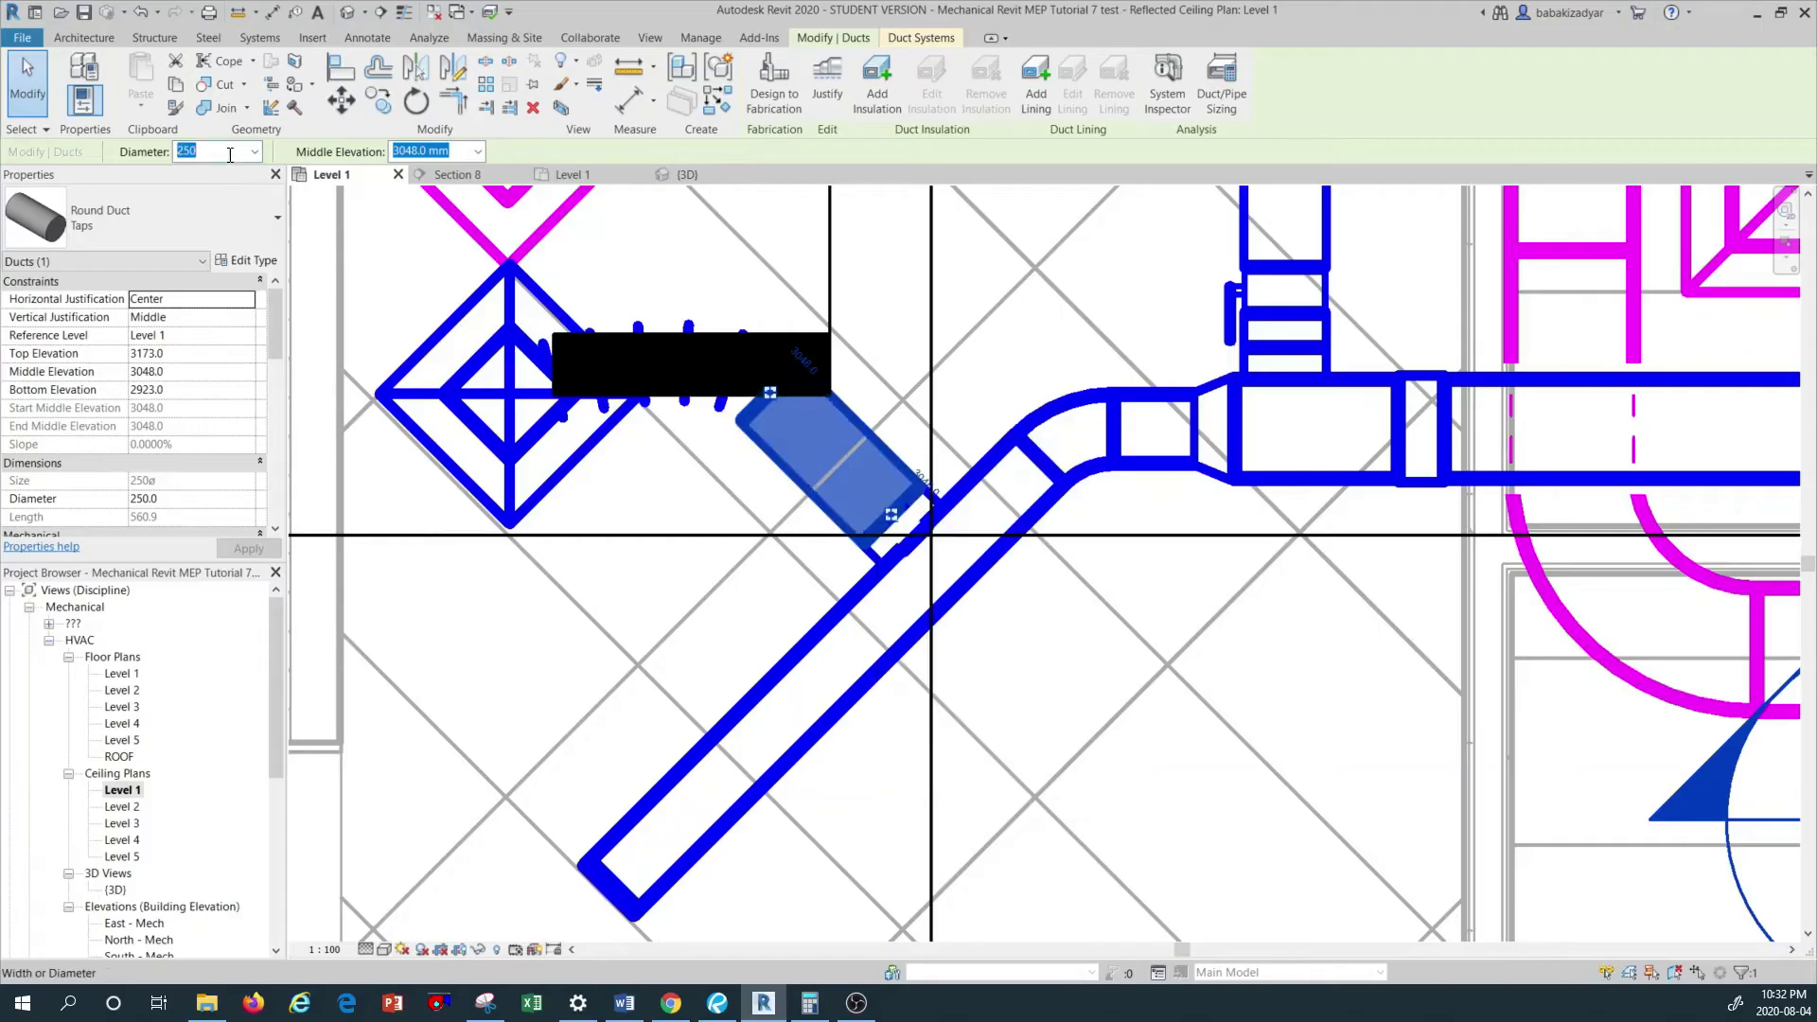
{"action": "left_click", "coordinate": [255, 153]}
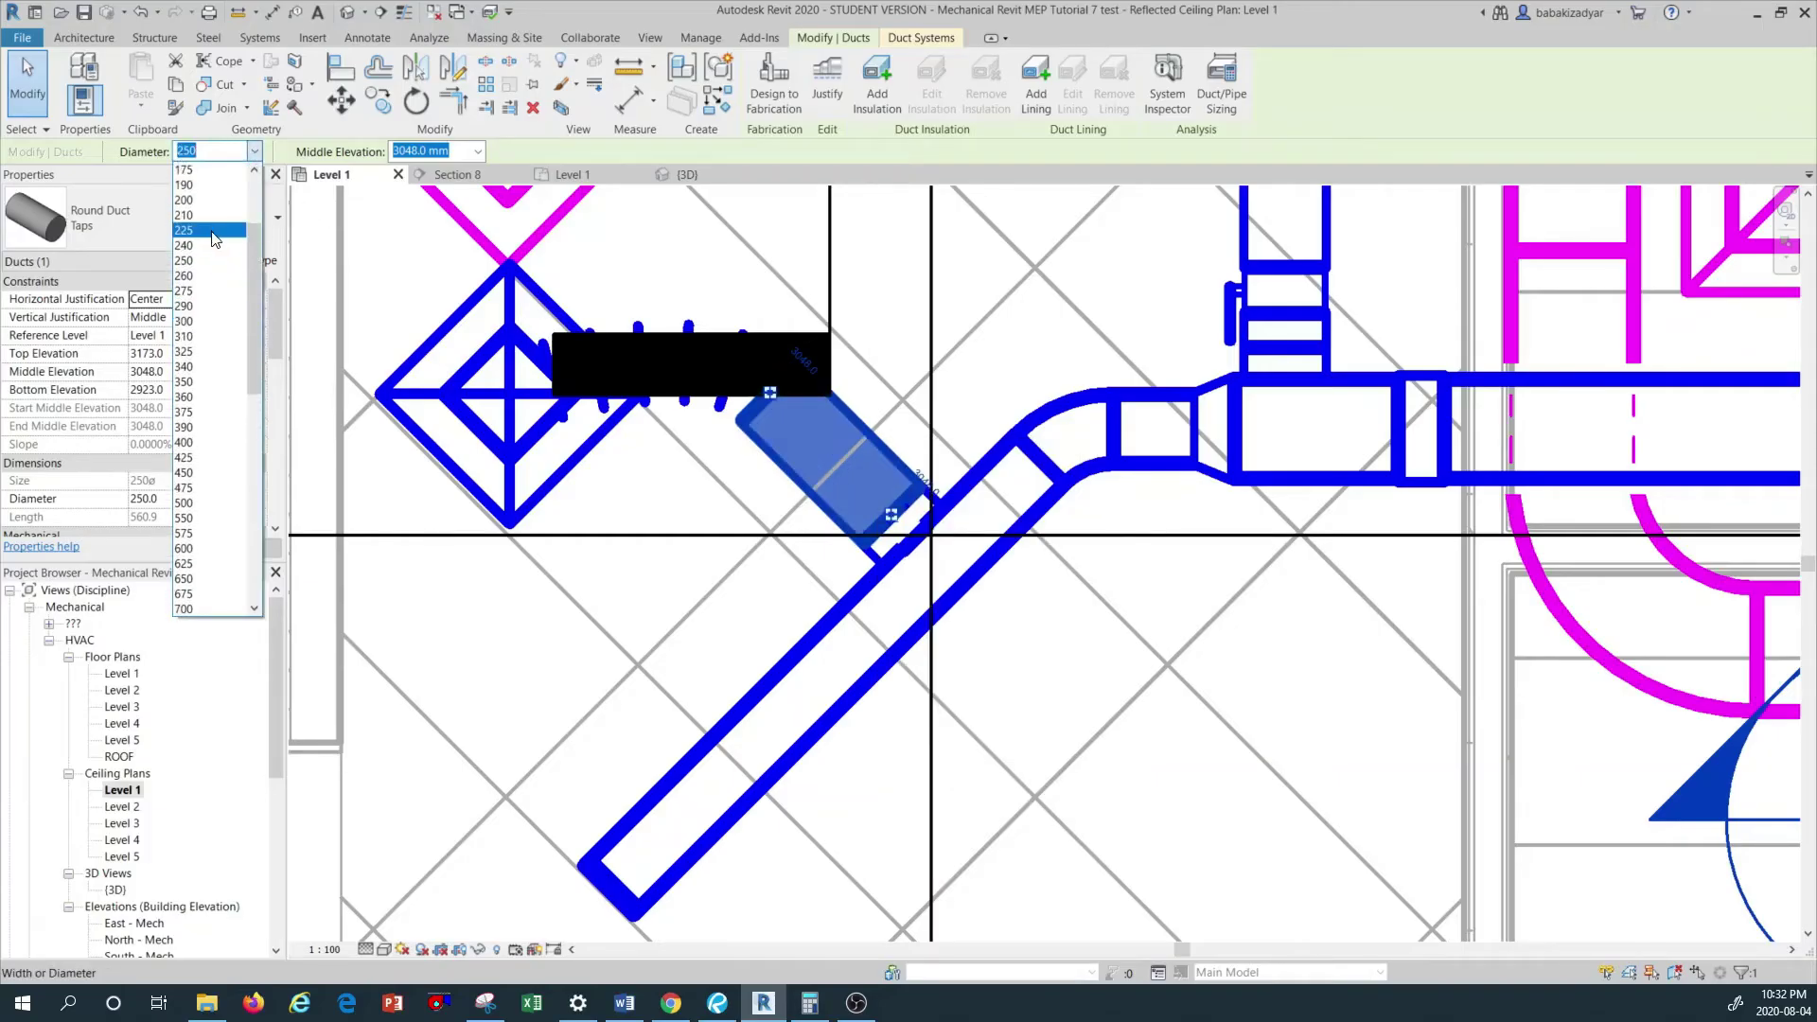
{"action": "left_click", "coordinate": [214, 218]}
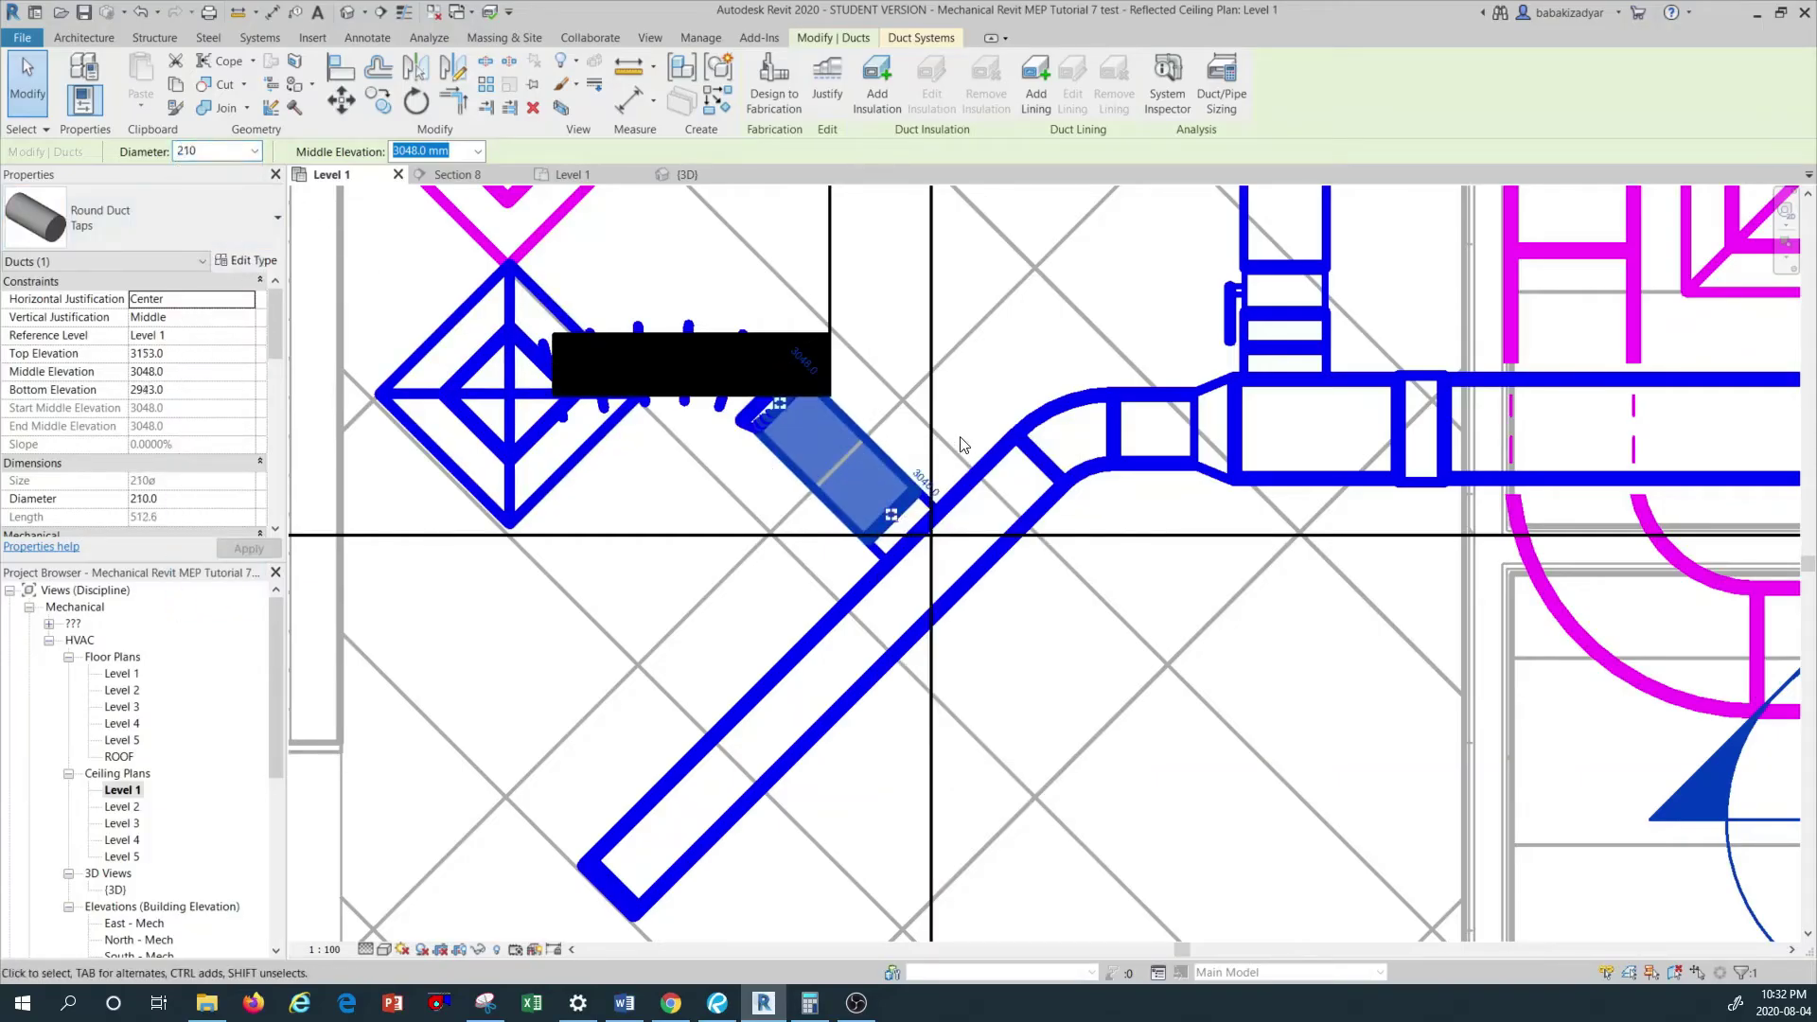
{"action": "left_click", "coordinate": [909, 402]}
{"action": "scroll", "coordinate": [912, 396], "scroll_direction": "up", "scroll_amount": 2}
{"action": "scroll", "coordinate": [785, 441], "scroll_direction": "down", "scroll_amount": 3}
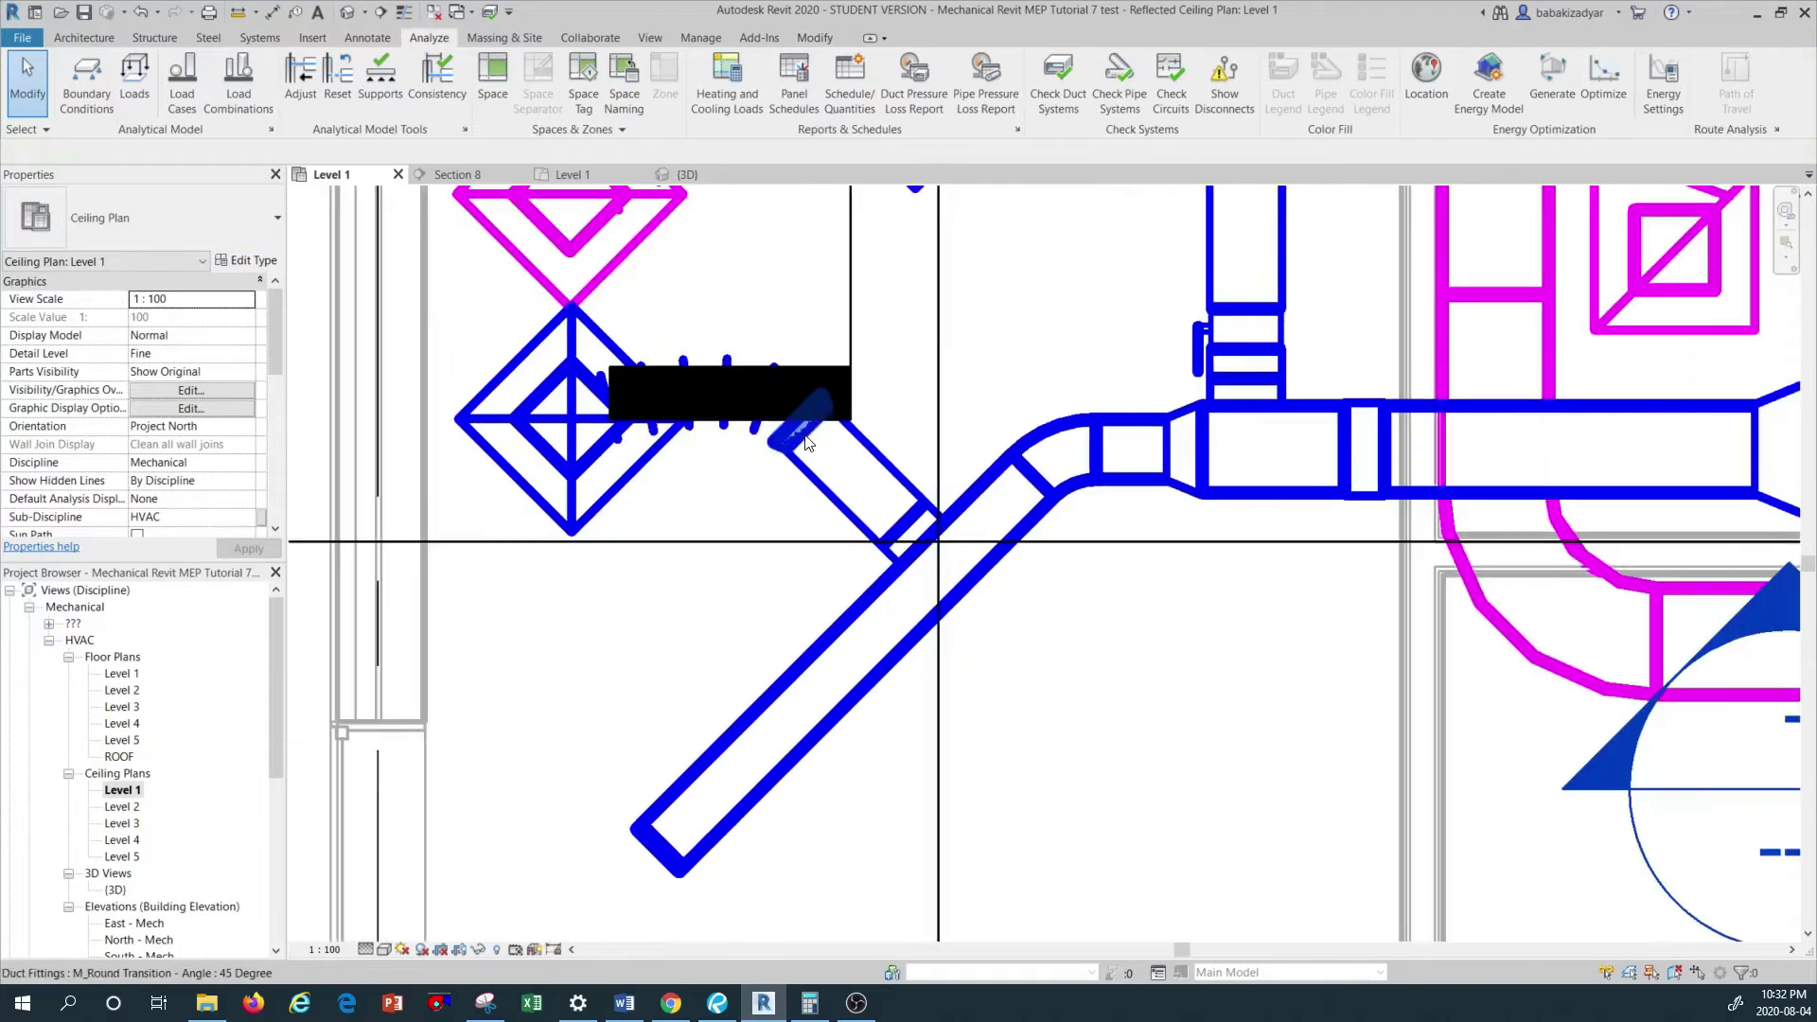
{"action": "left_click", "coordinate": [791, 440]}
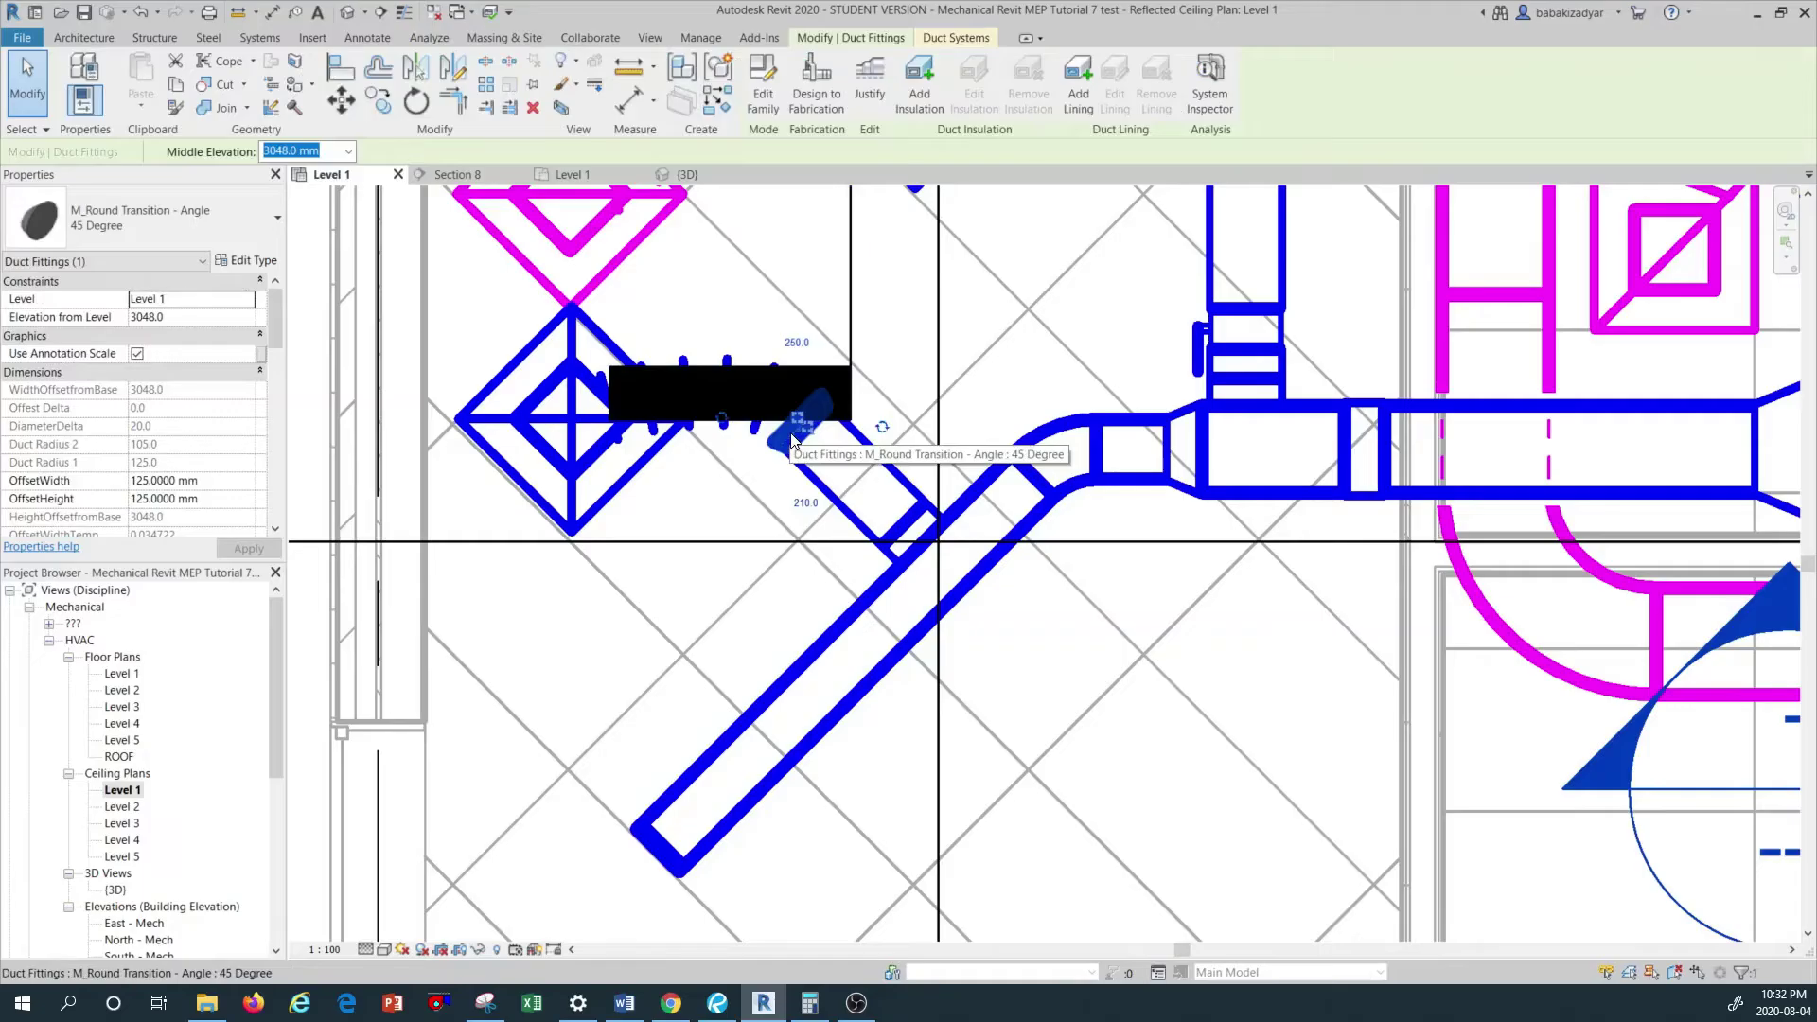
{"action": "left_click", "coordinate": [891, 468]}
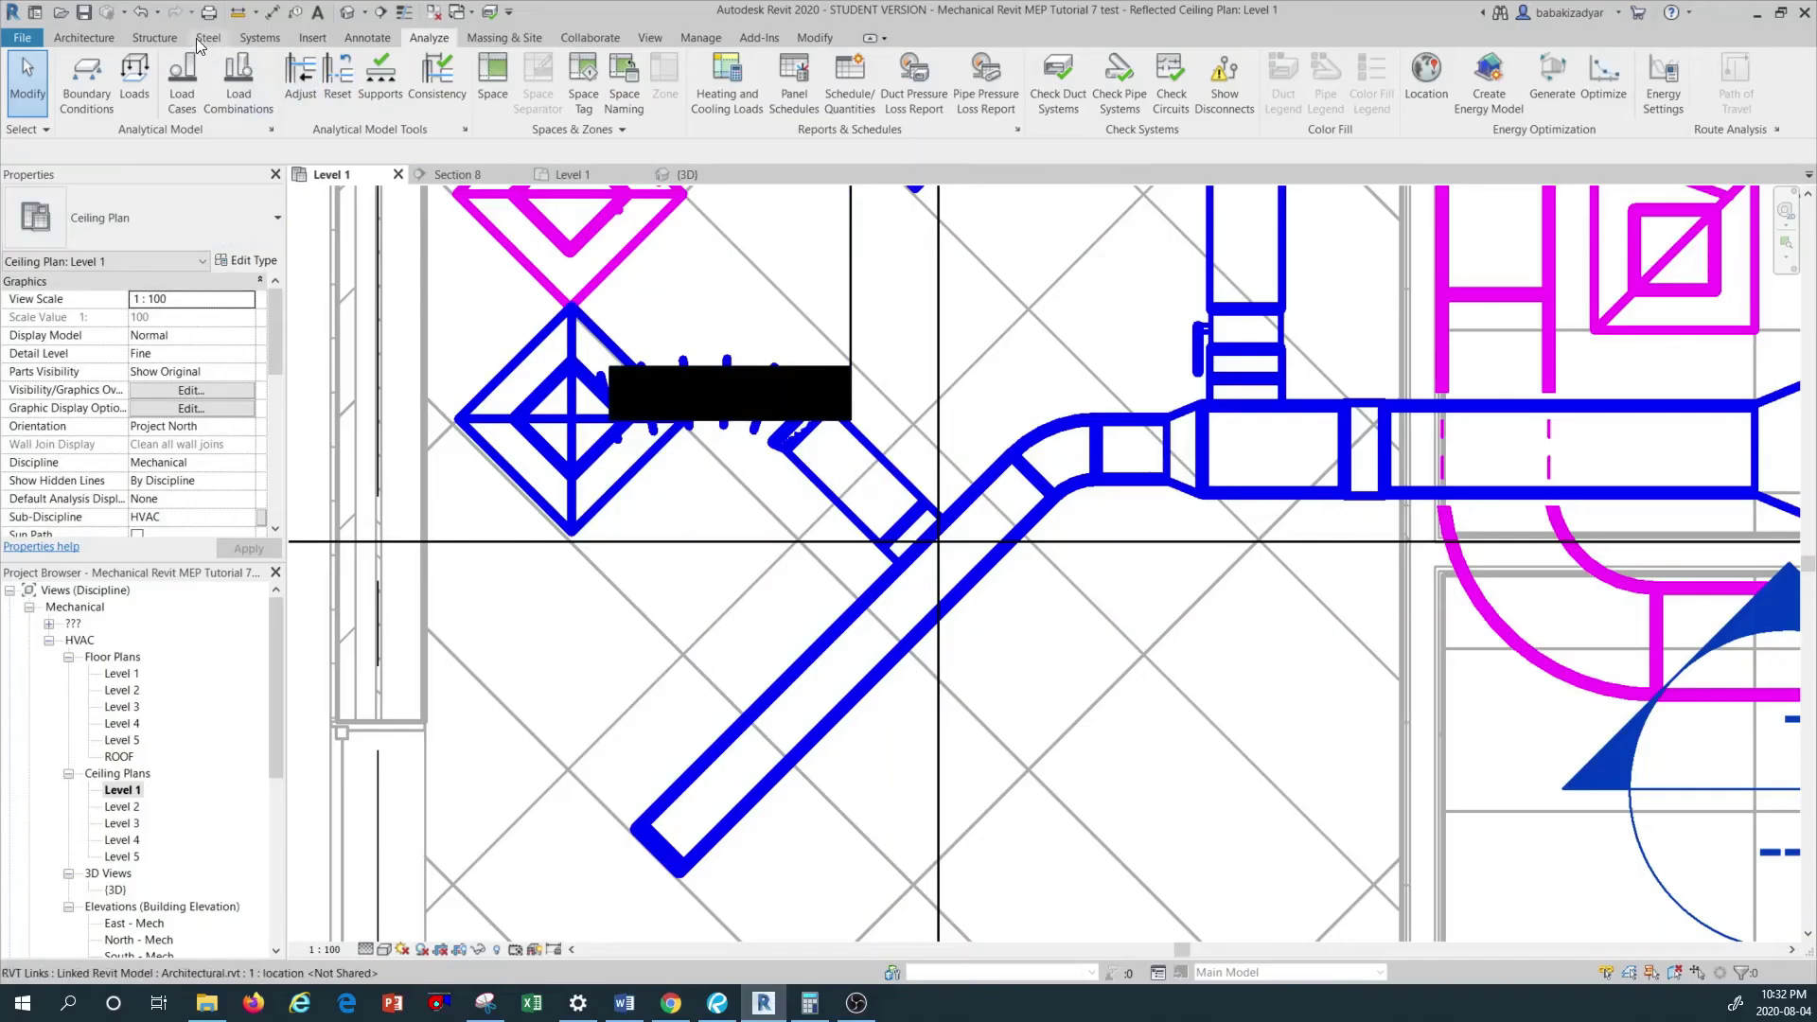
Place an M_Fire Damper - Rectangular - Simple accessory on the diagonal 210 tap duct.
{"action": "left_click", "coordinate": [265, 39]}
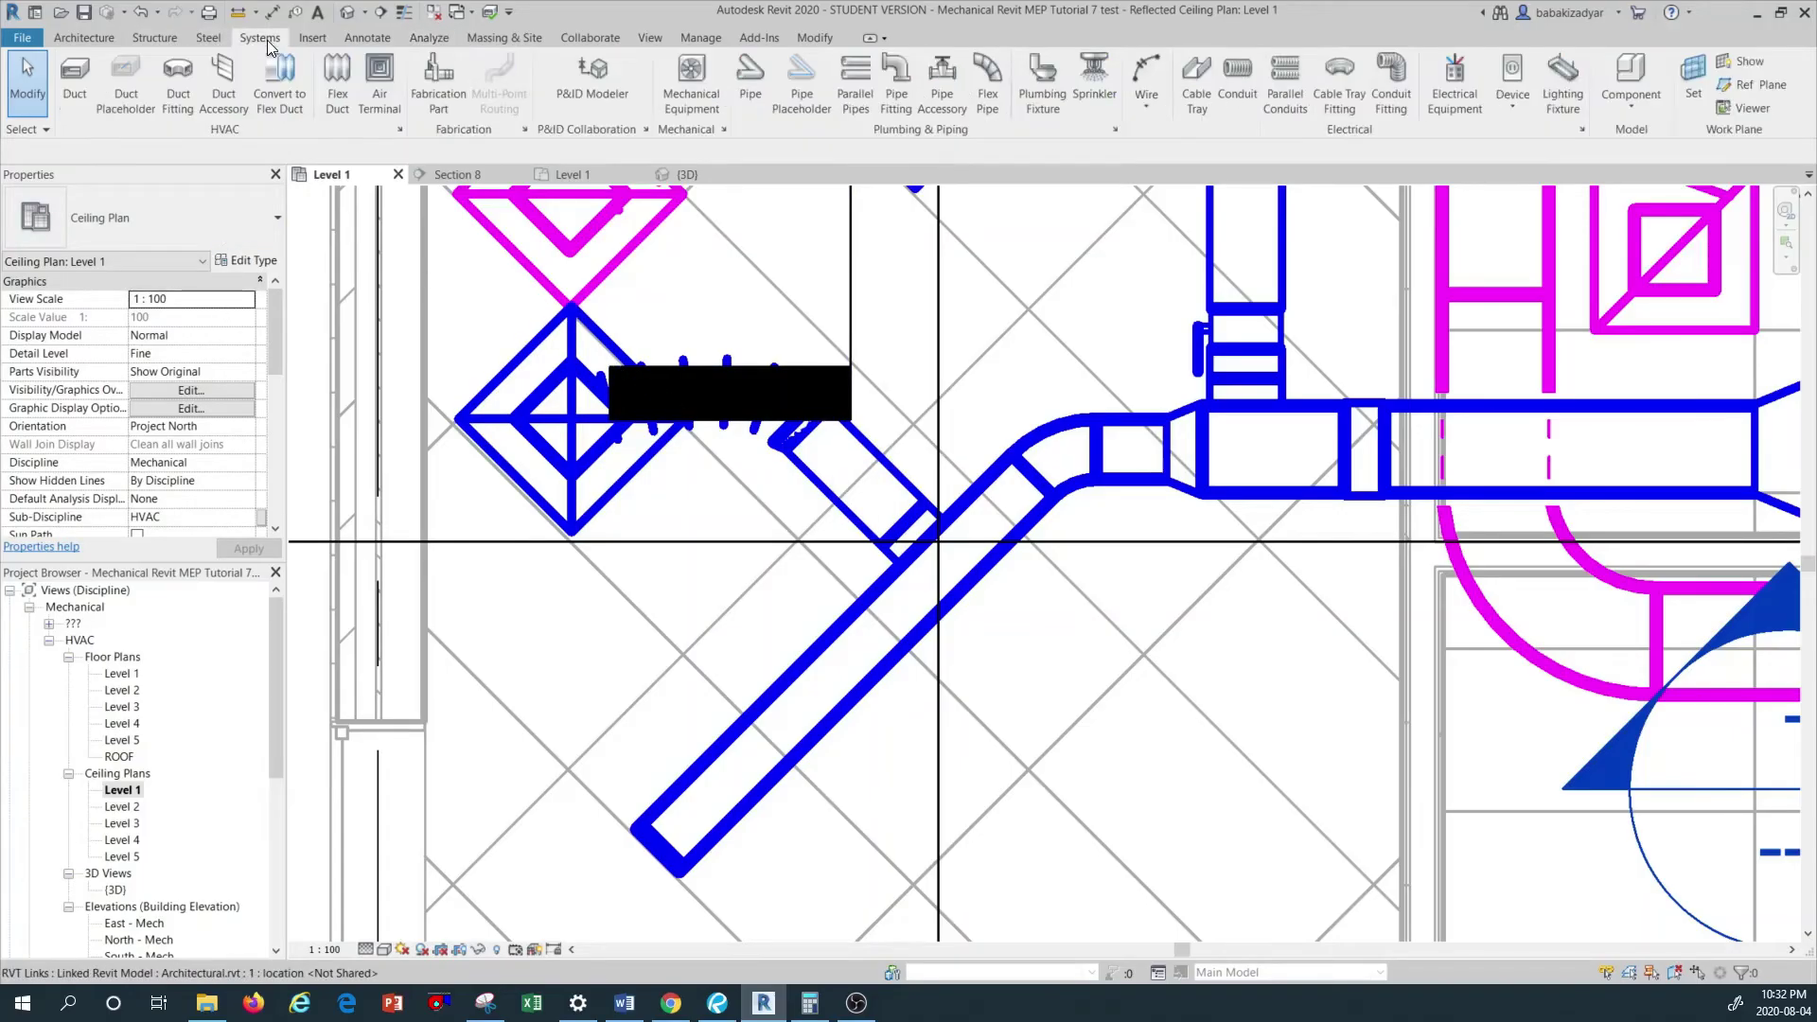
{"action": "left_click", "coordinate": [227, 95]}
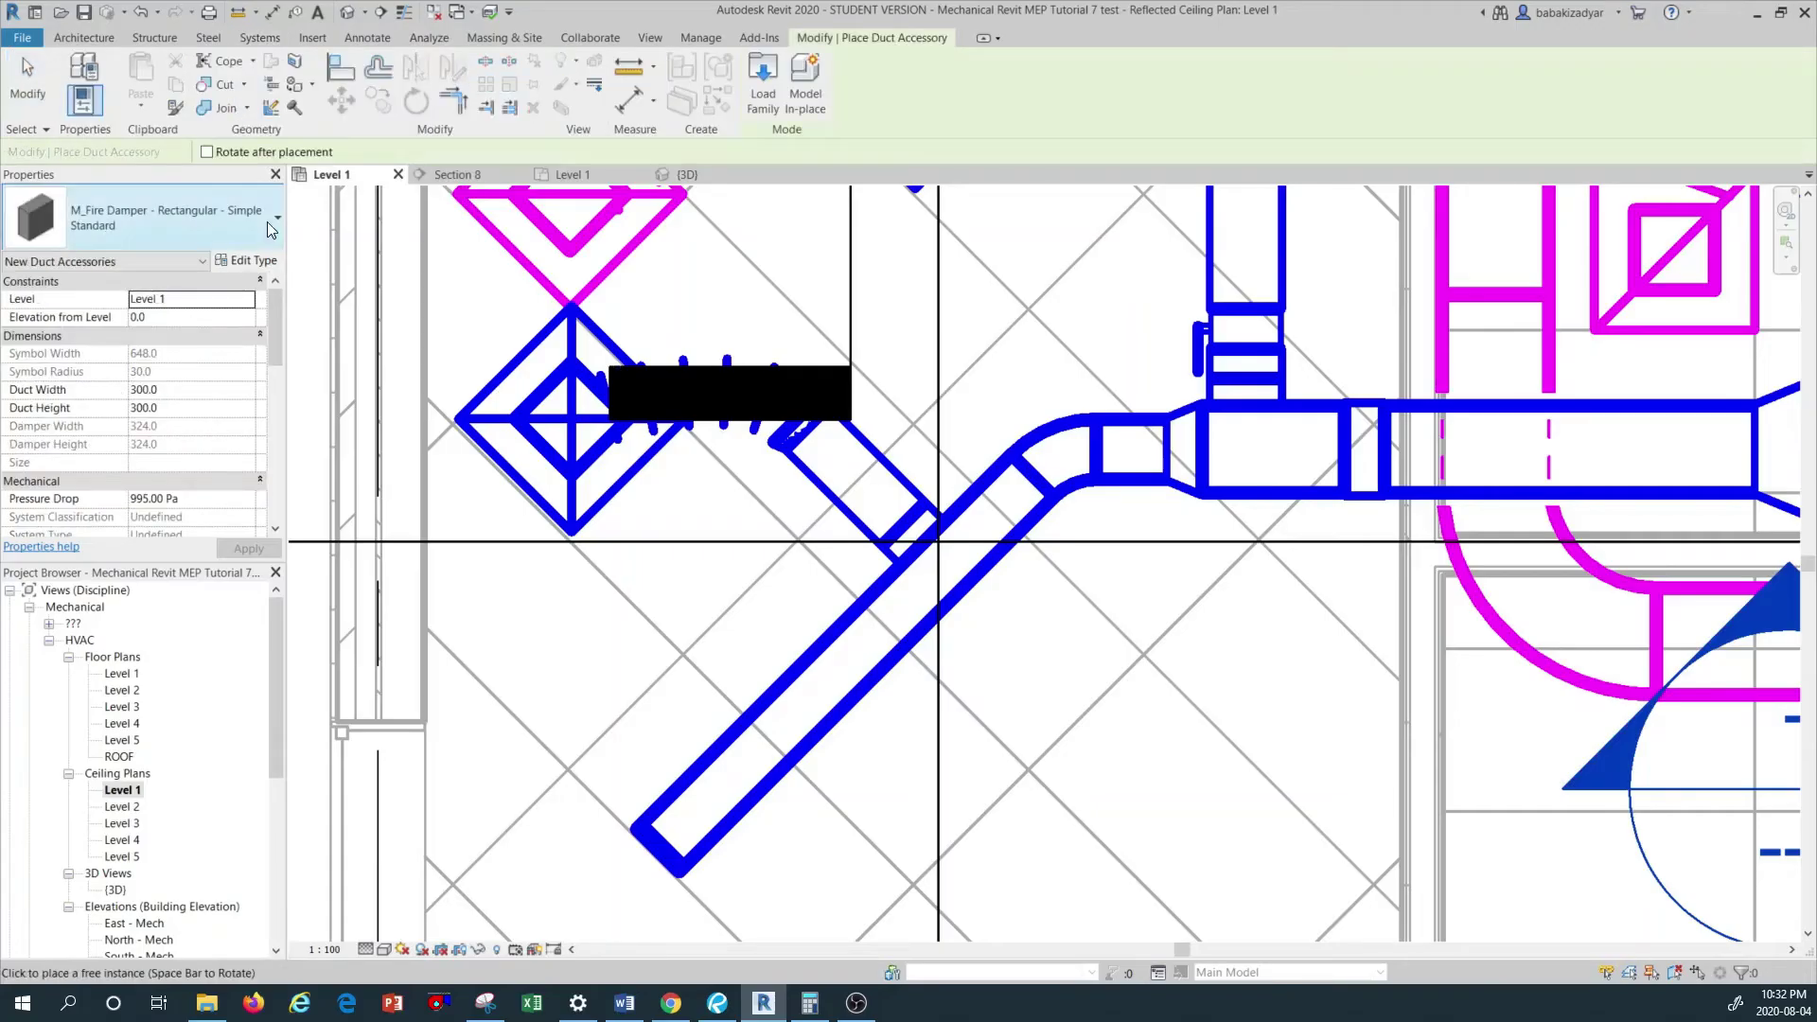
{"action": "left_click", "coordinate": [201, 215]}
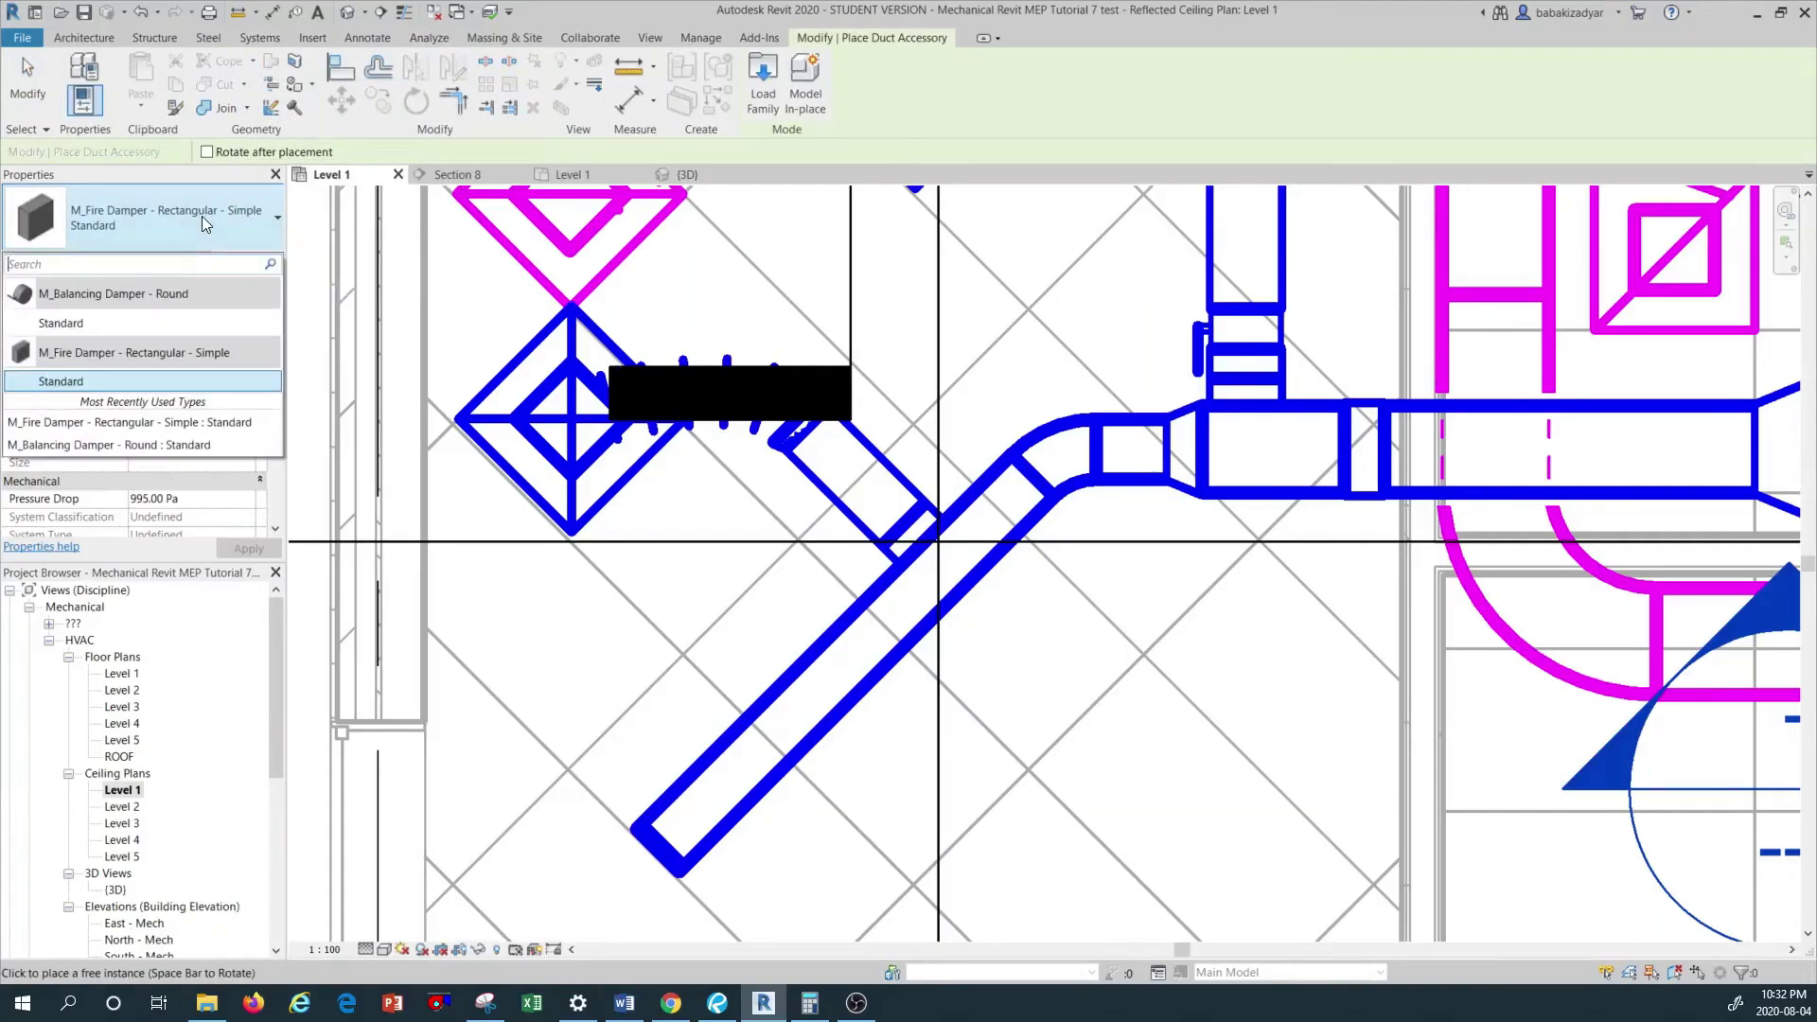
{"action": "left_click", "coordinate": [95, 379]}
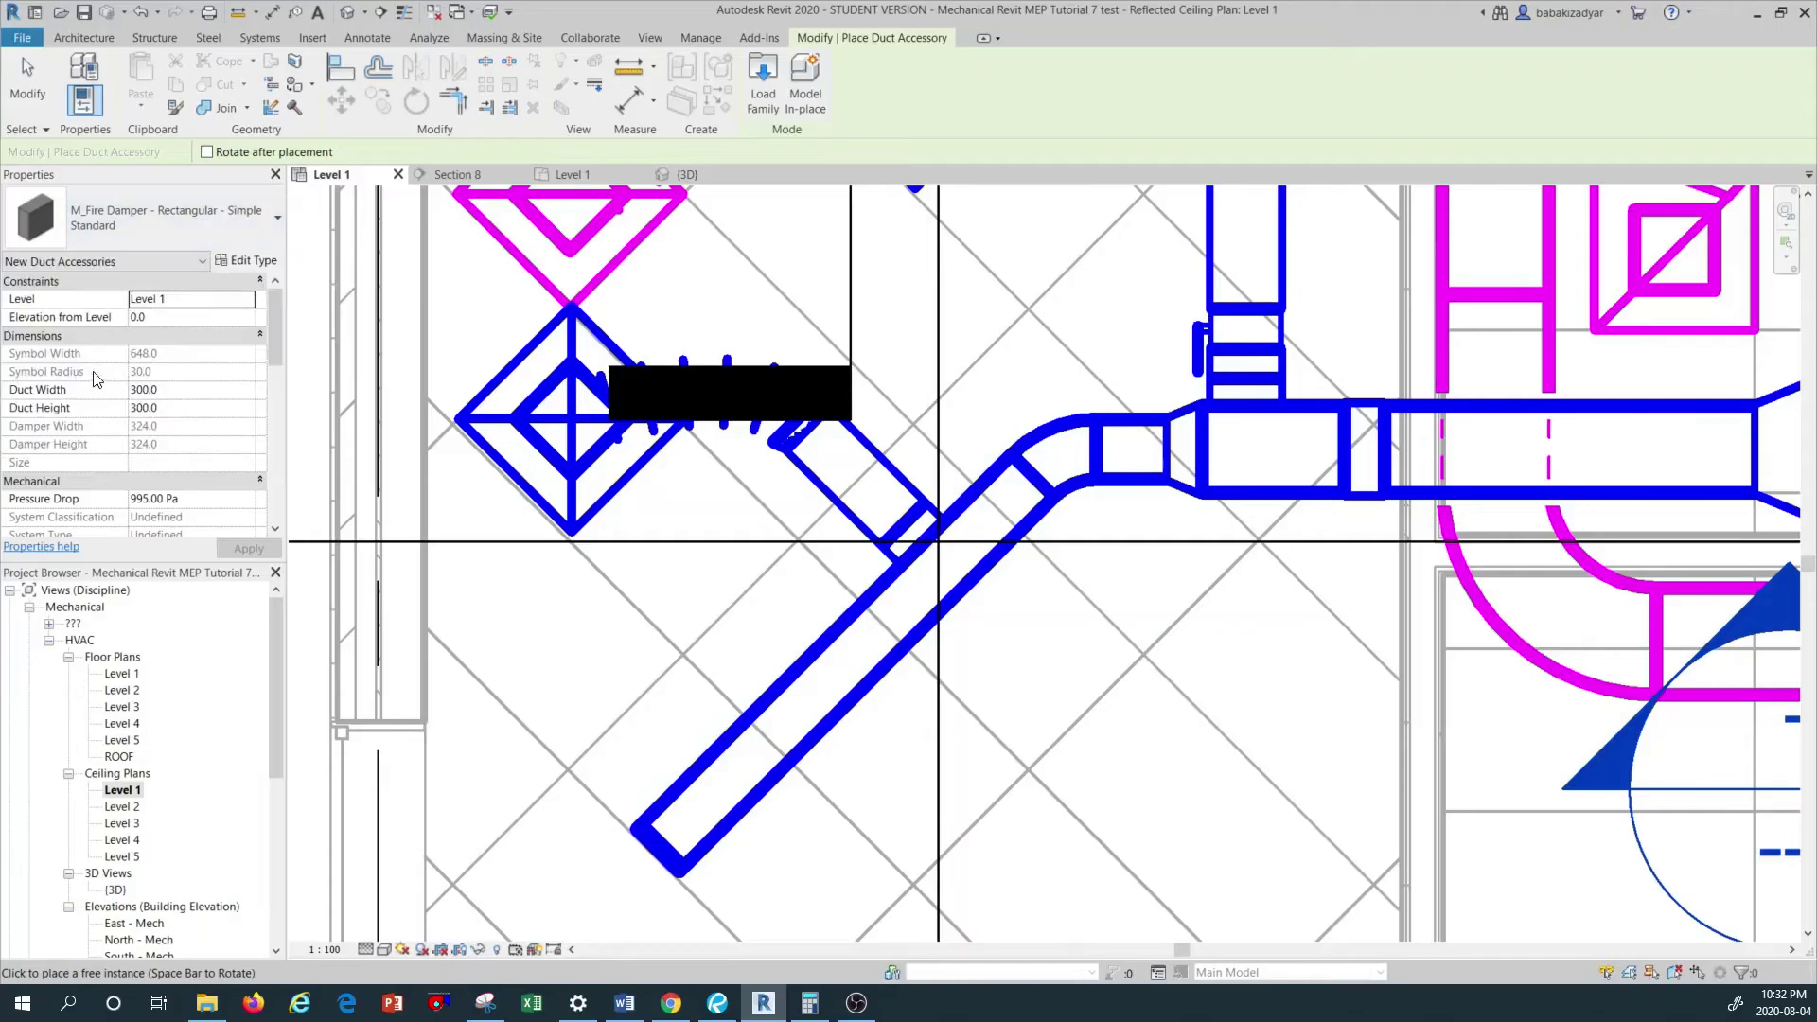
{"action": "left_click", "coordinate": [864, 481]}
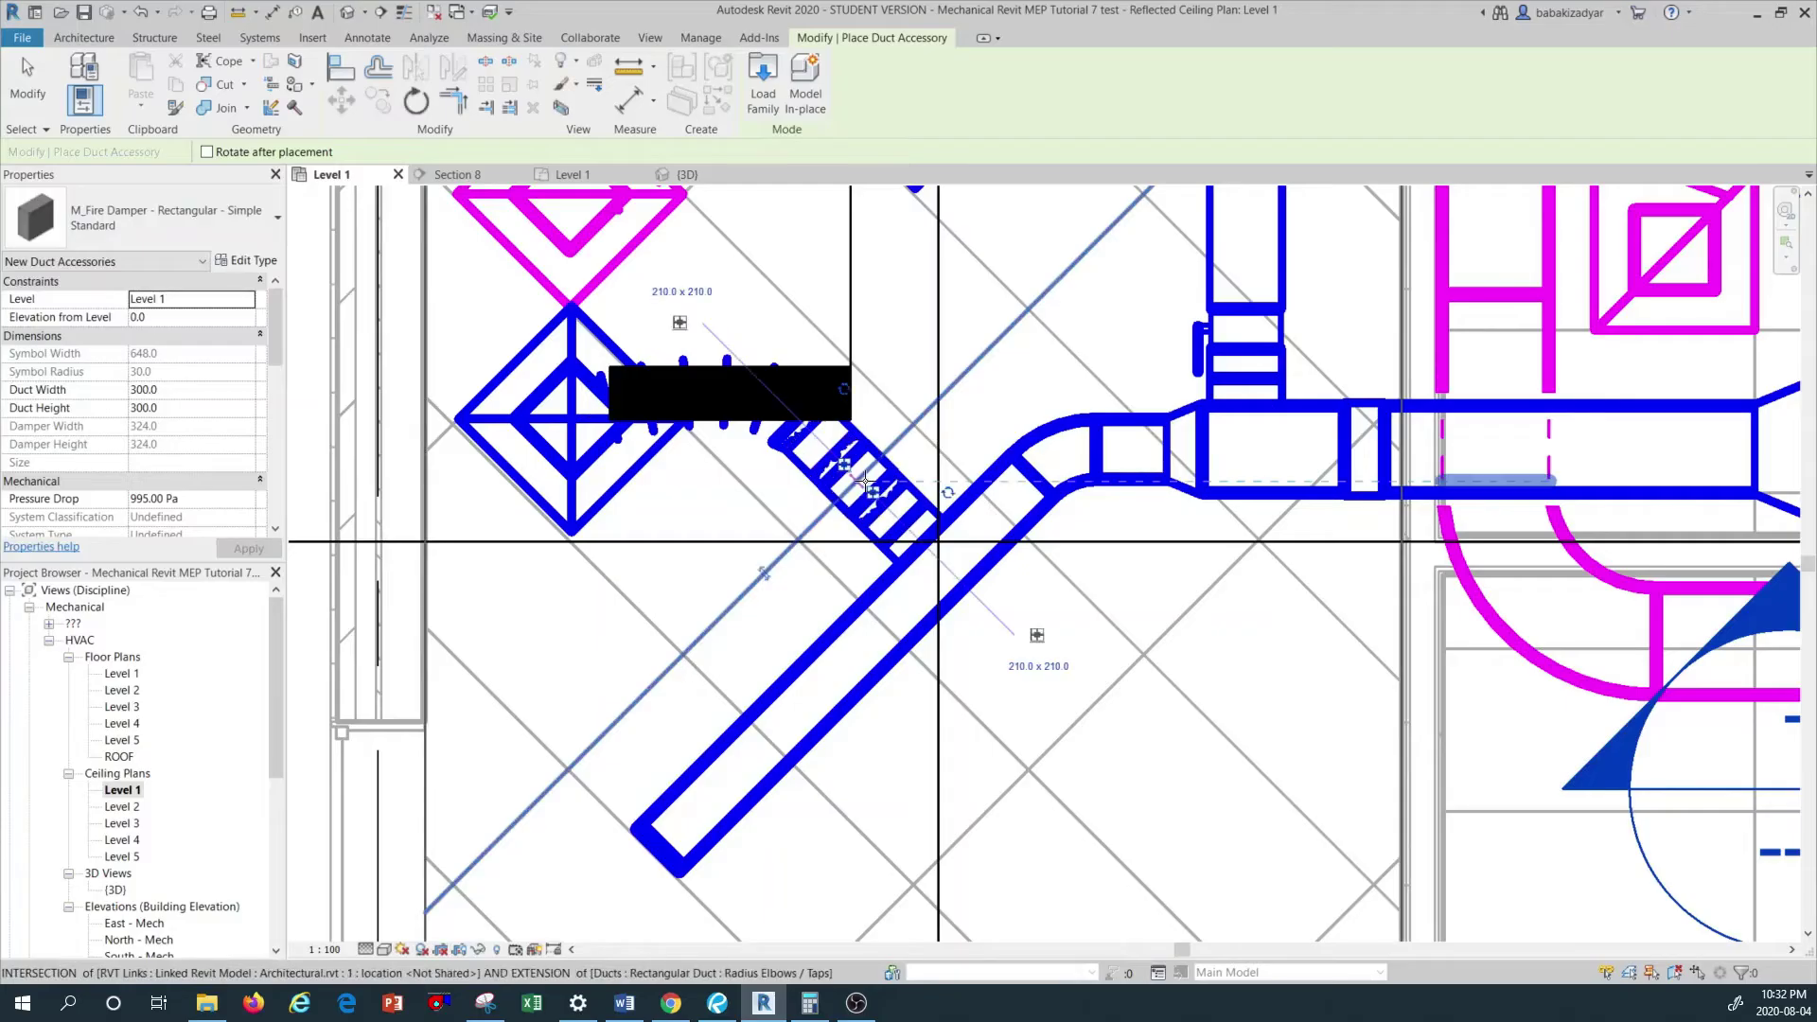
Remove the fire damper from the 210 mm tap duct by undoing its placement.
{"action": "scroll", "coordinate": [878, 491], "scroll_direction": "down", "scroll_amount": 3}
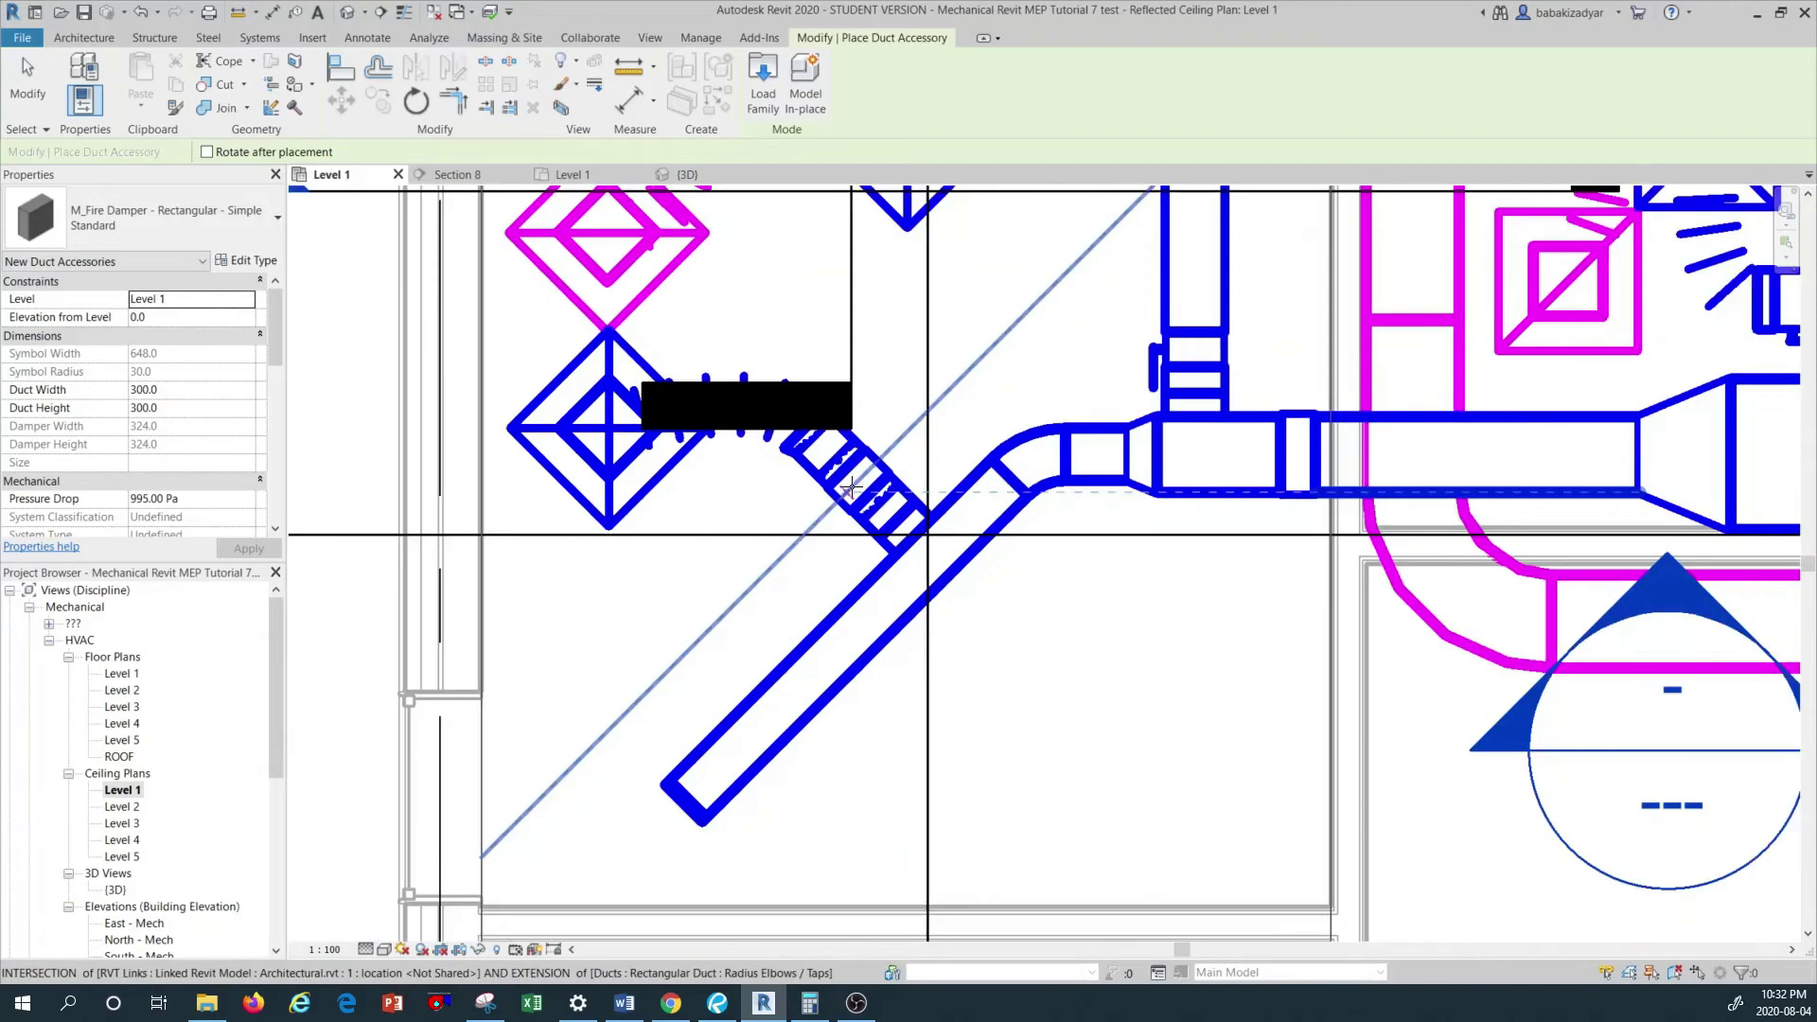
{"action": "scroll", "coordinate": [878, 491], "scroll_direction": "up", "scroll_amount": 3}
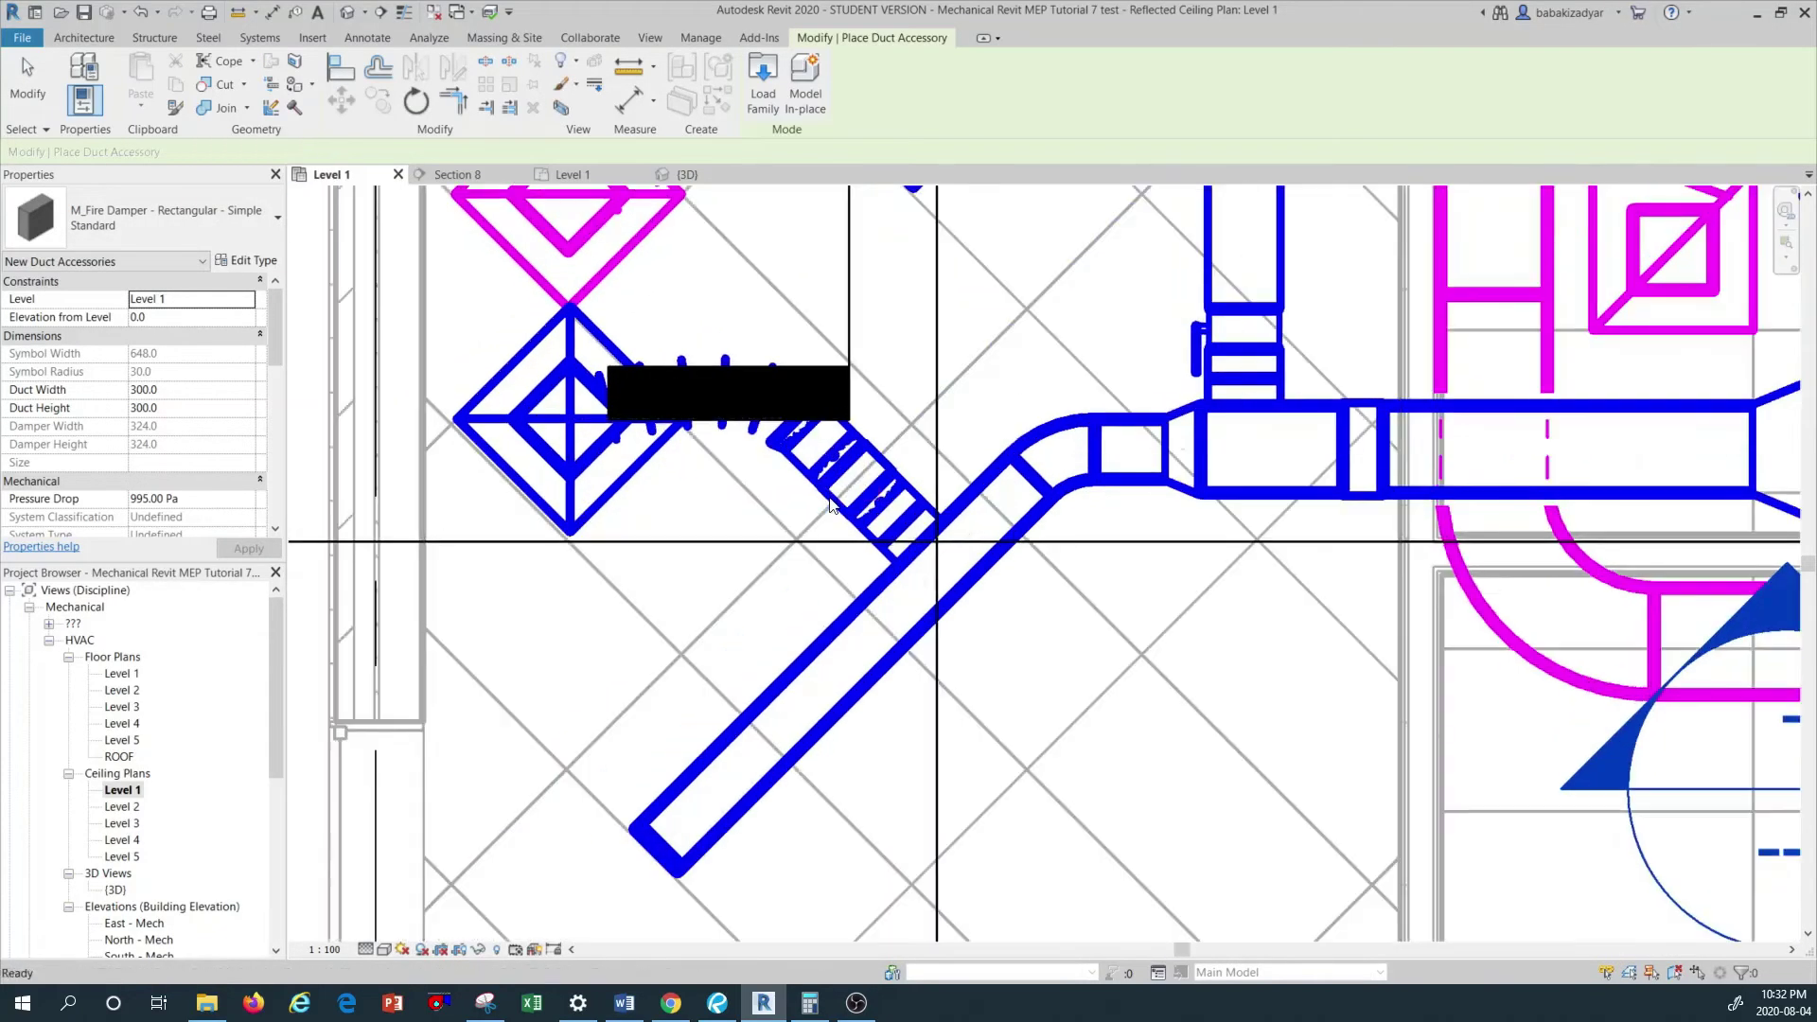
{"action": "key", "text": "Escape"}
{"action": "key", "text": "Escape"}
{"action": "right_click", "coordinate": [835, 499]}
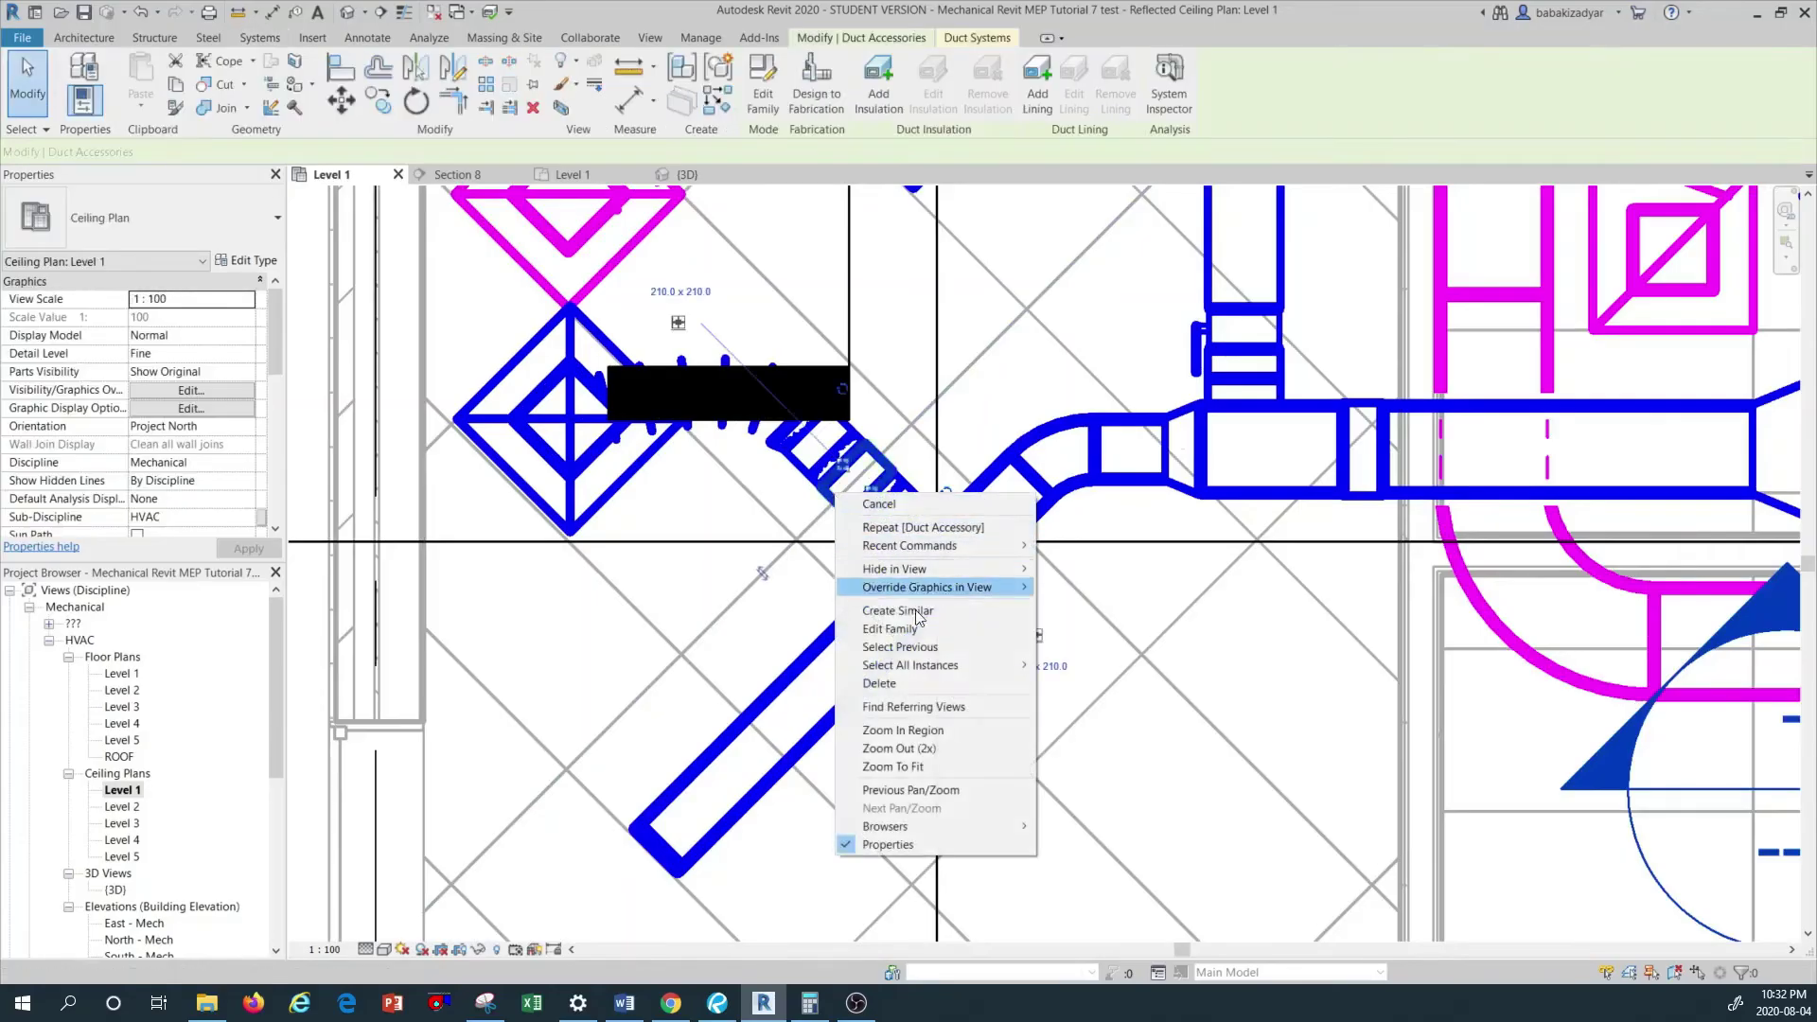
{"action": "left_click", "coordinate": [936, 681]}
{"action": "key", "text": "Delete"}
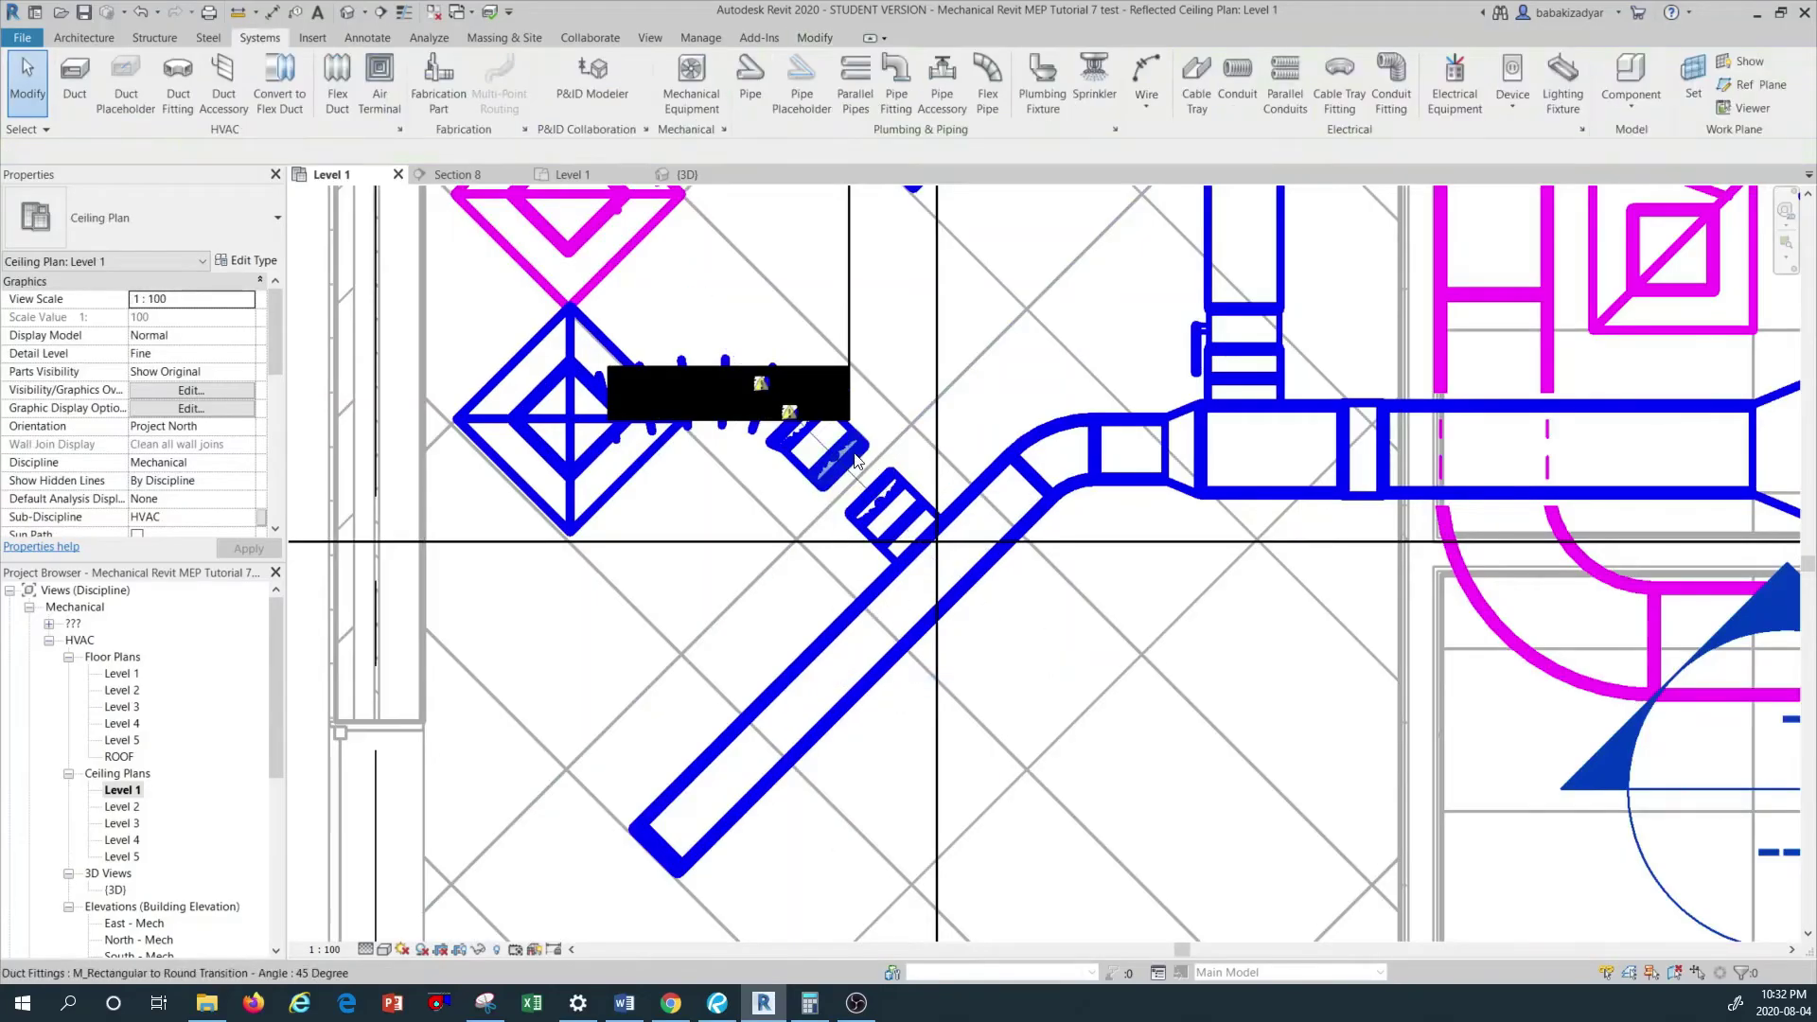
{"action": "left_click", "coordinate": [142, 13]}
{"action": "left_click", "coordinate": [142, 13]}
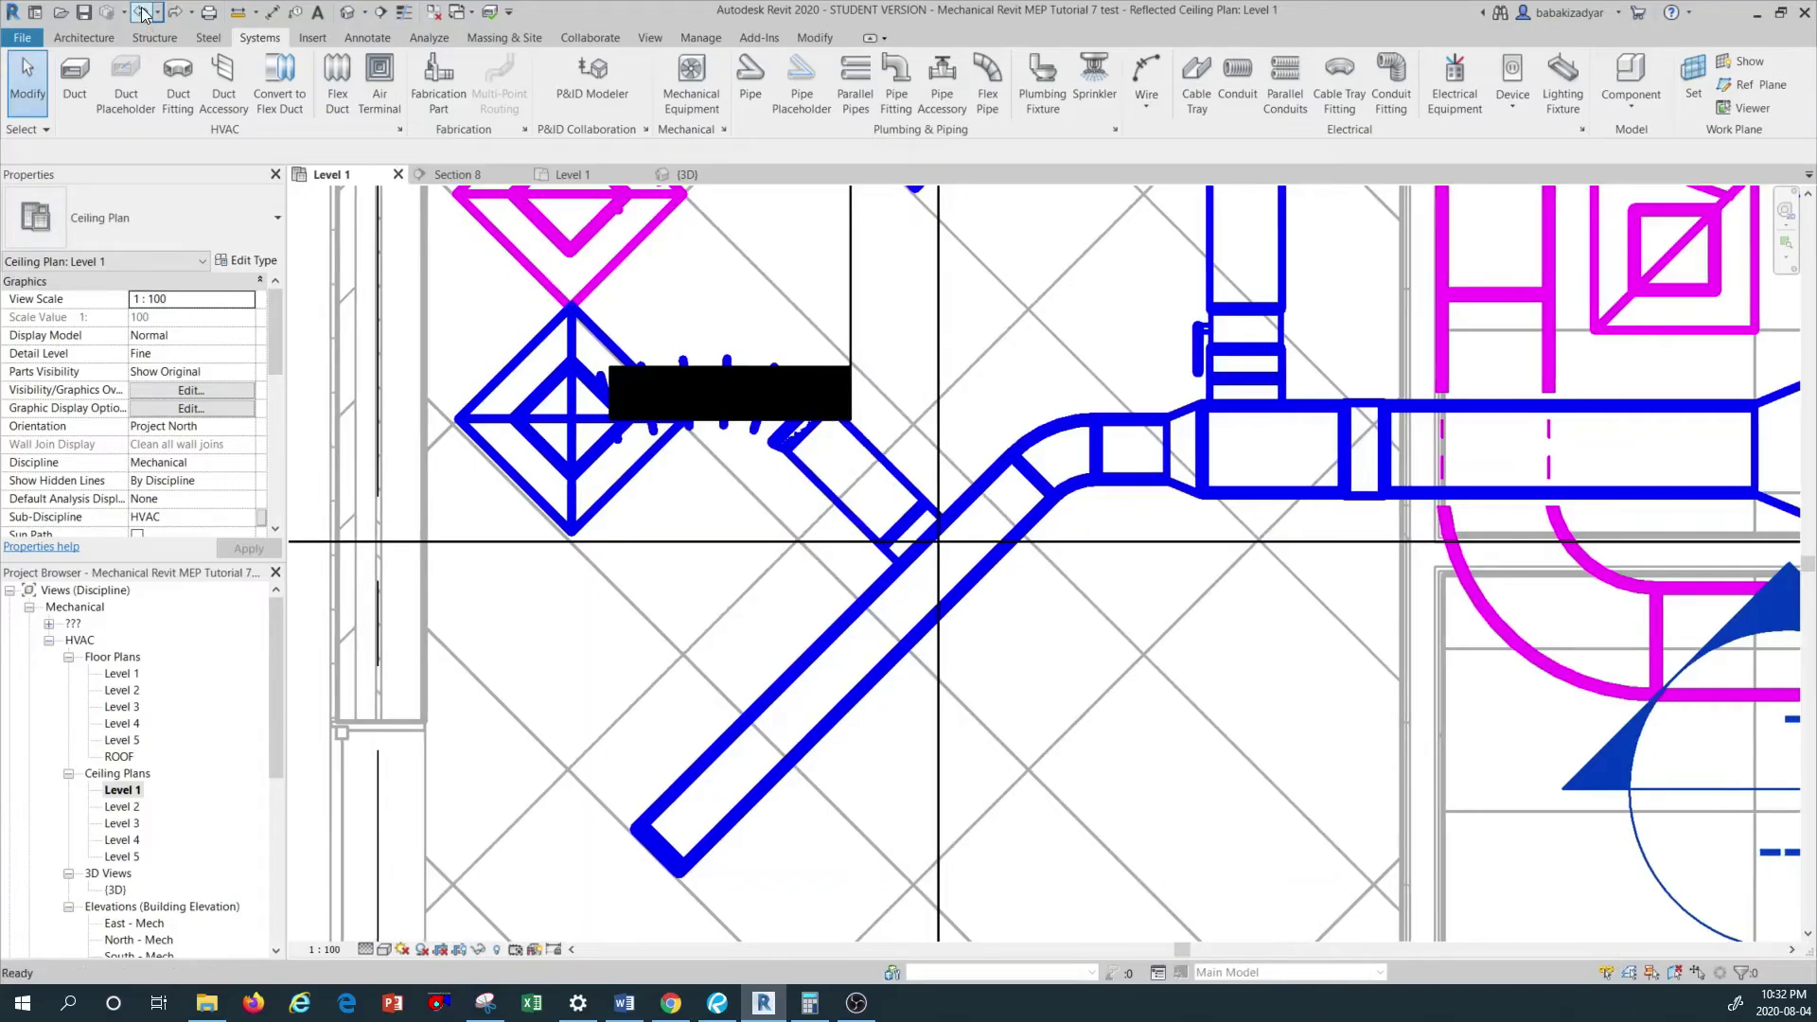
Place an M_Balancing Damper - Round at the midpoint of the 210 mm diagonal tap.
{"action": "left_click", "coordinate": [237, 95]}
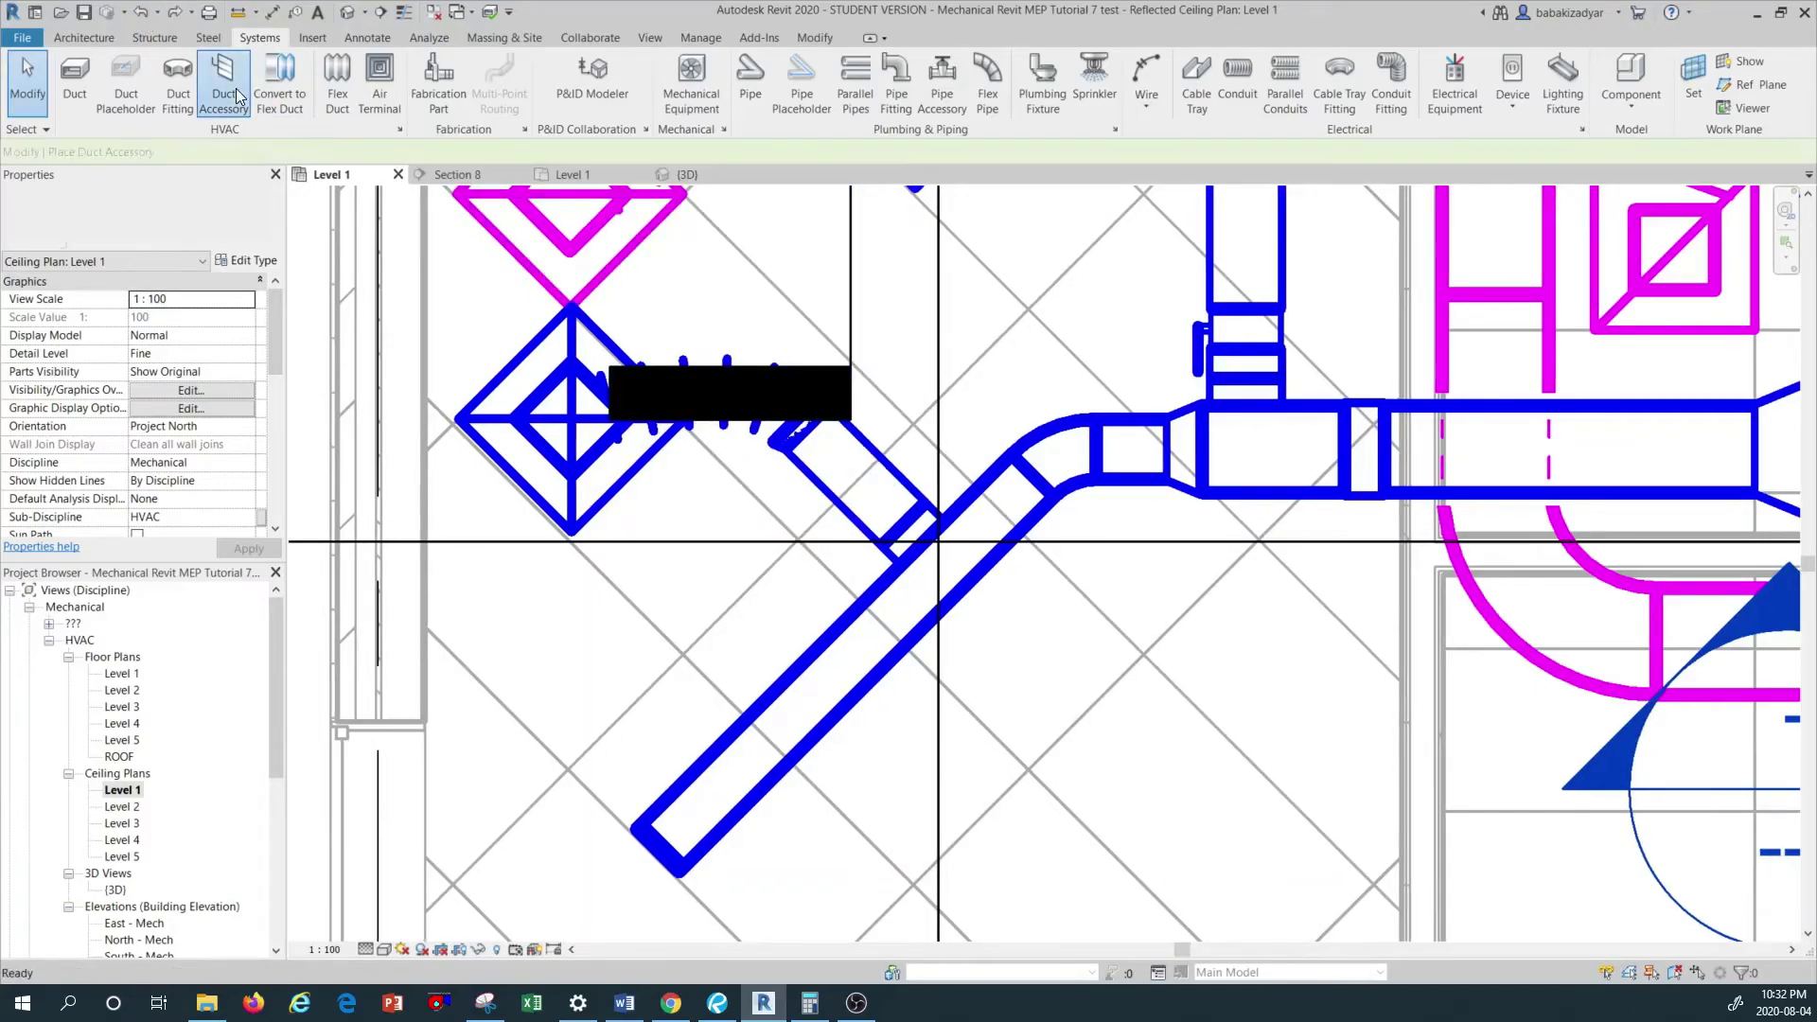
{"action": "left_click", "coordinate": [142, 206]}
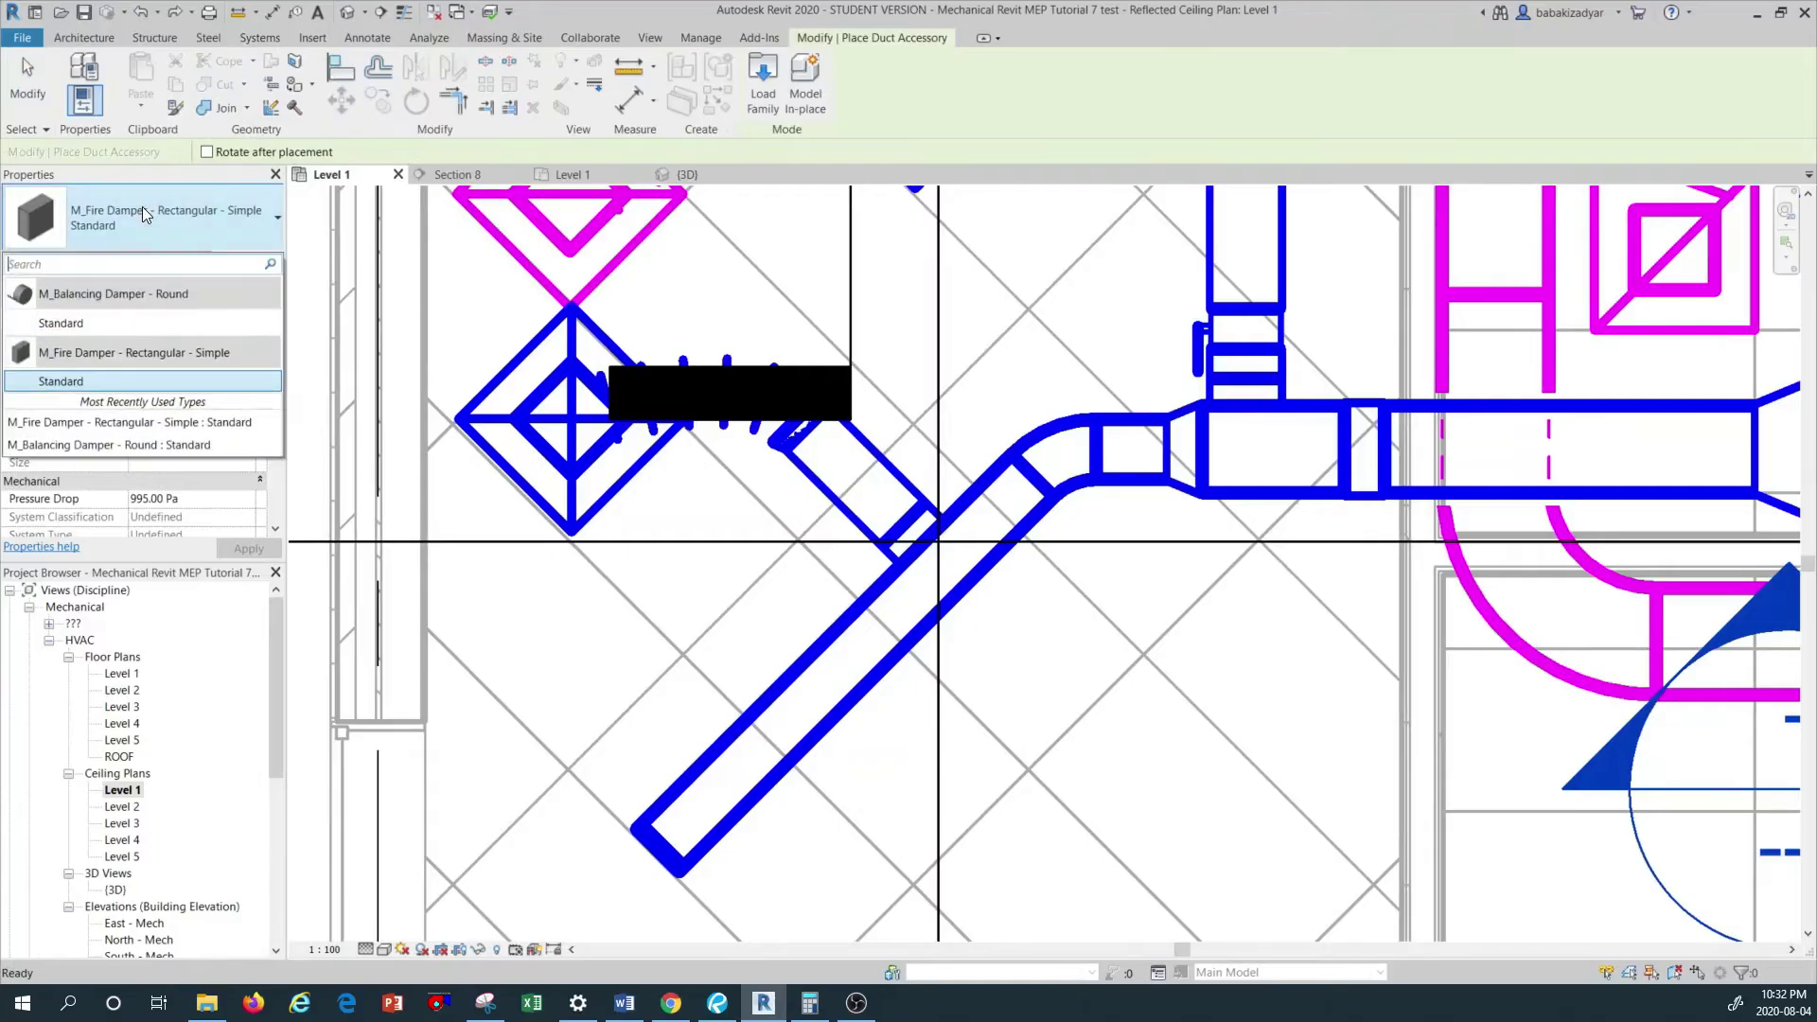
{"action": "left_click", "coordinate": [100, 322]}
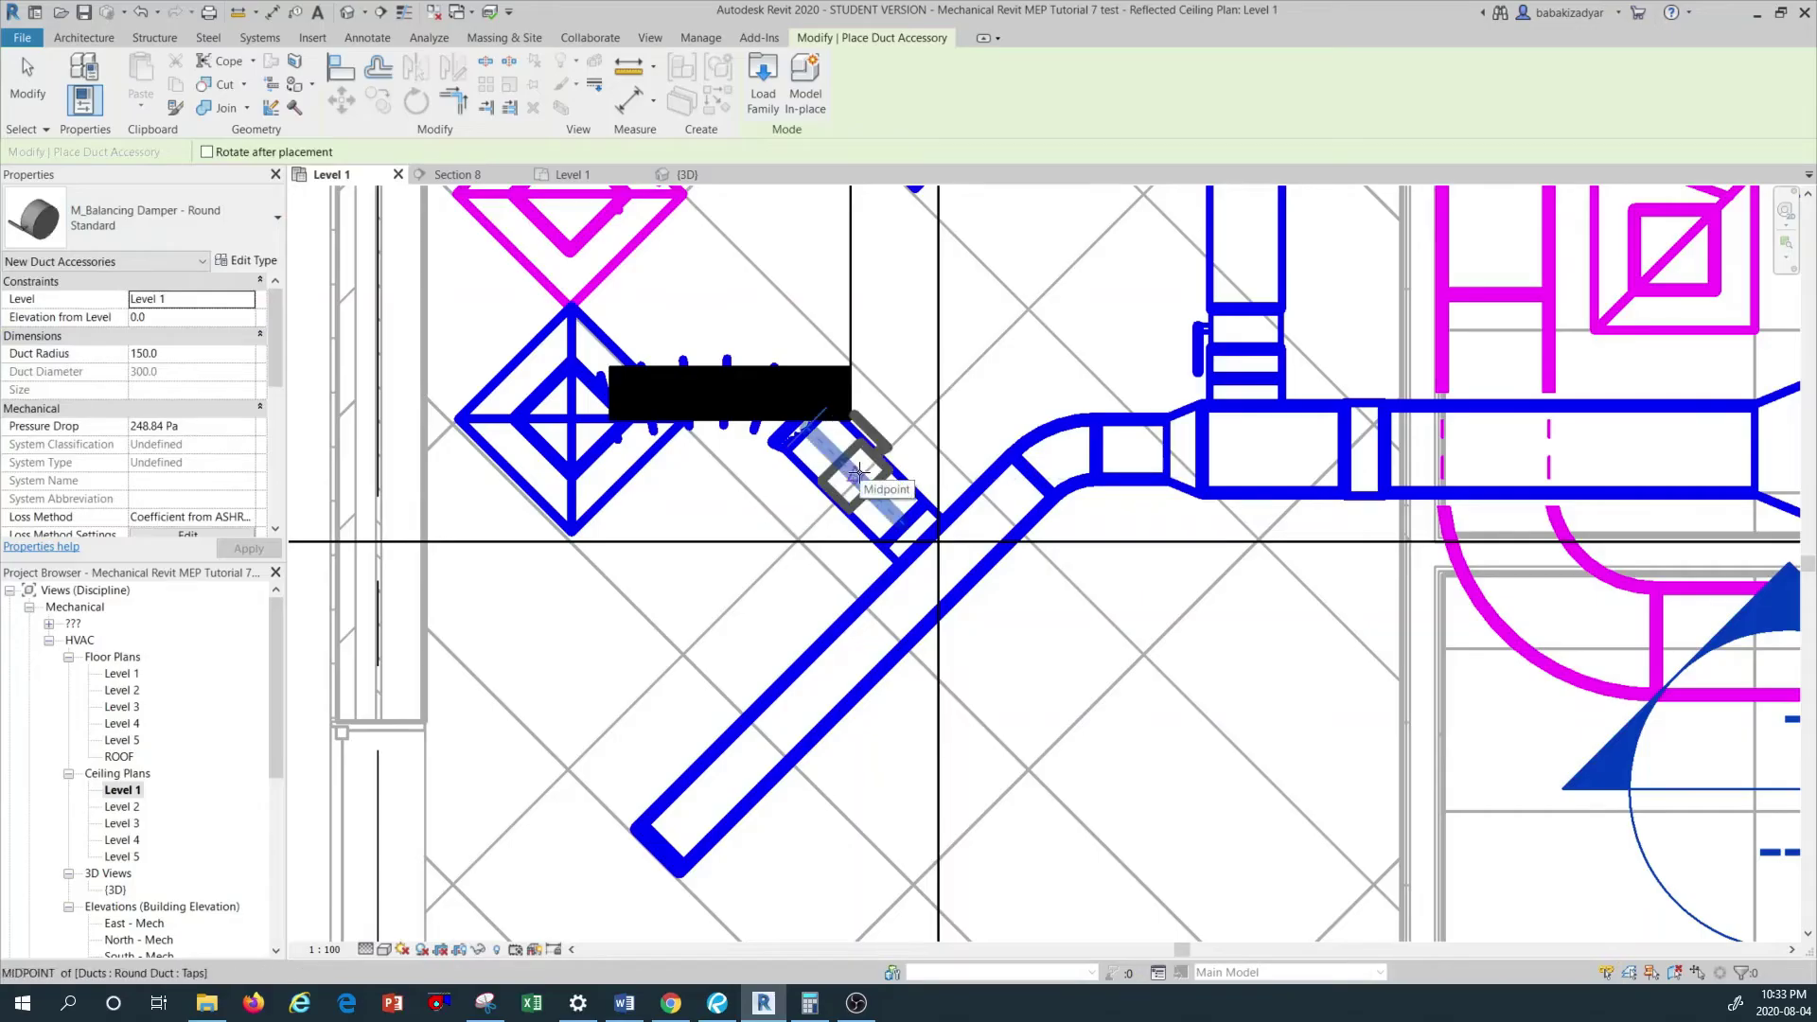
{"action": "left_click", "coordinate": [858, 473]}
{"action": "key", "text": "Escape"}
{"action": "key", "text": "Escape"}
{"action": "scroll", "coordinate": [832, 523], "scroll_direction": "down", "scroll_amount": 3}
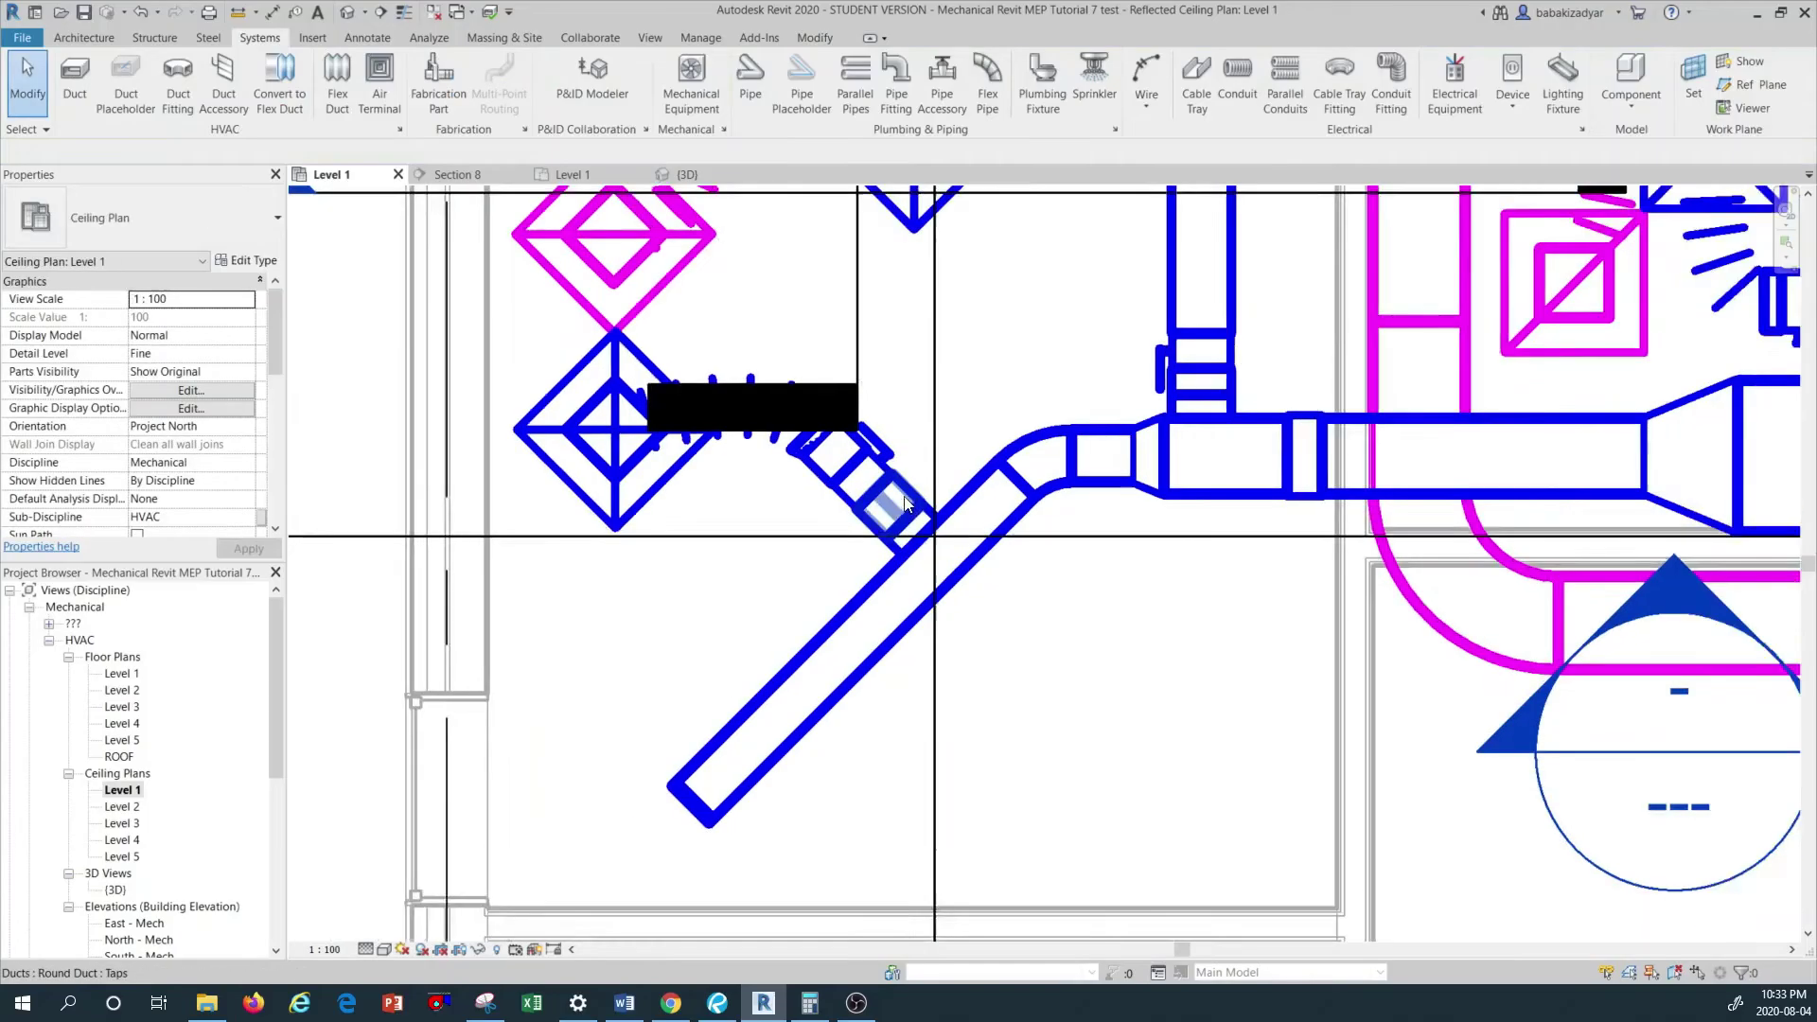
{"action": "scroll", "coordinate": [881, 480], "scroll_direction": "up", "scroll_amount": 3}
{"action": "scroll", "coordinate": [875, 473], "scroll_direction": "down", "scroll_amount": 2}
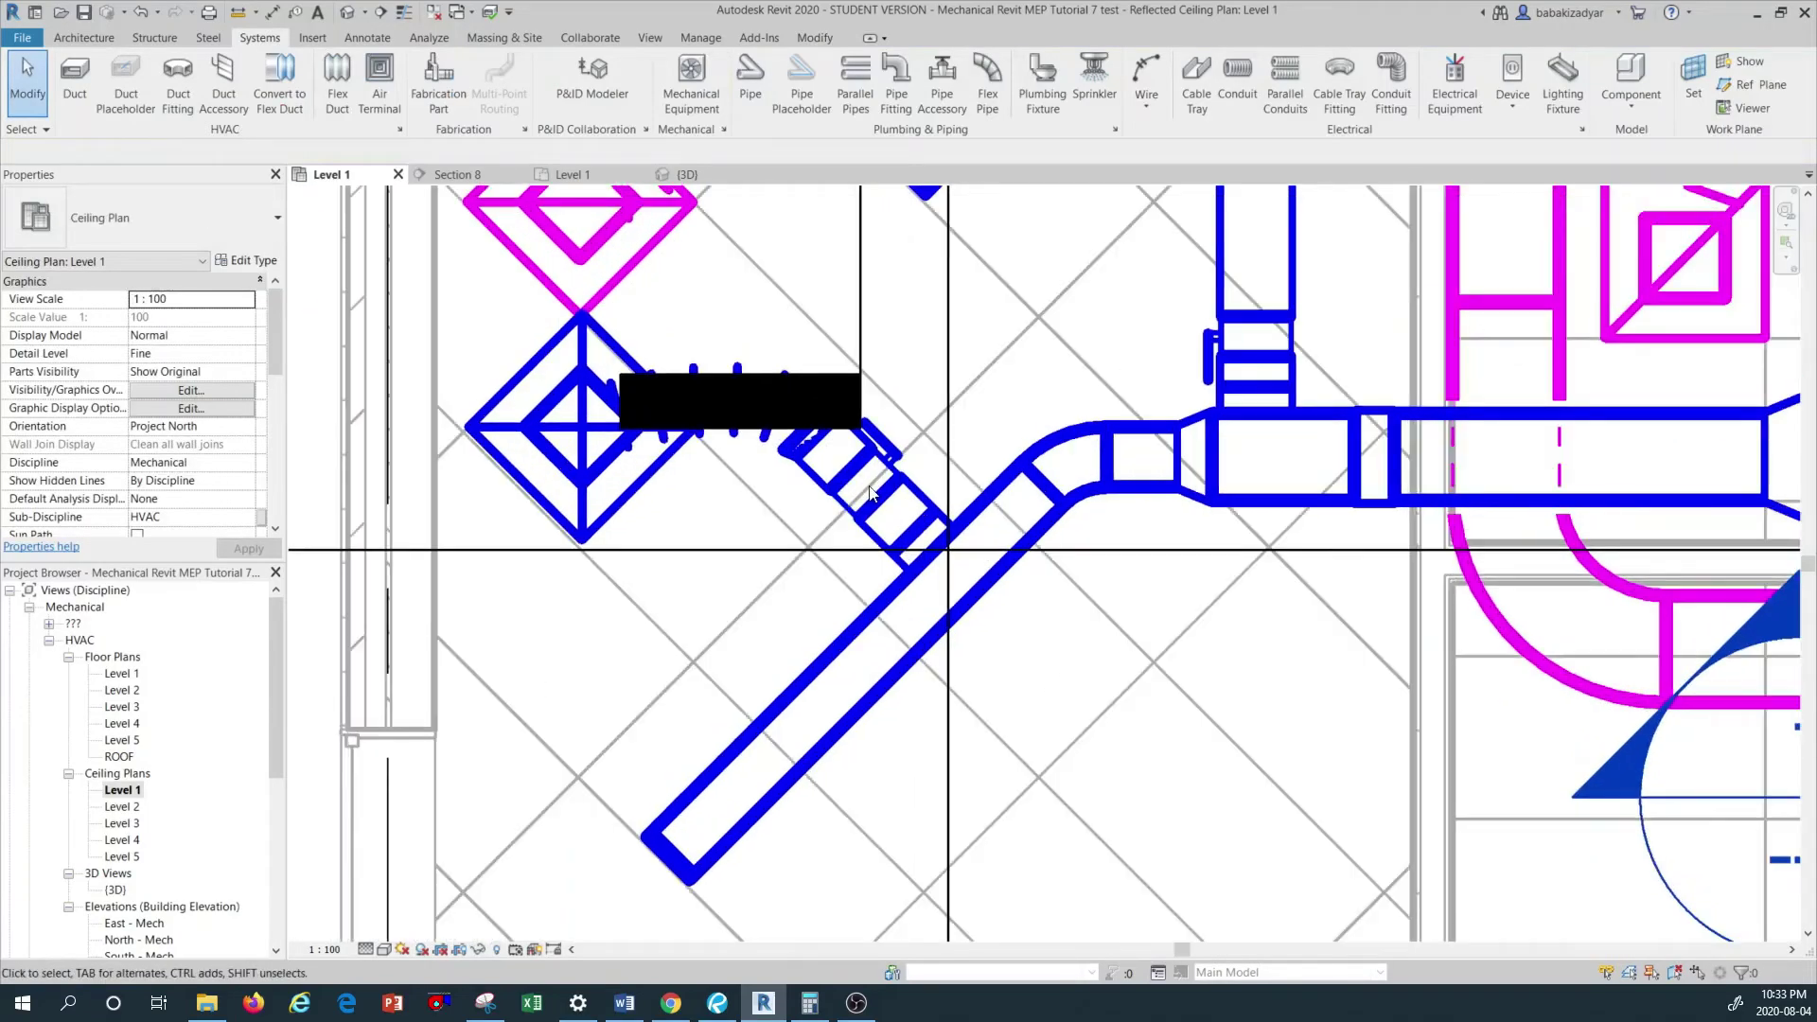
{"action": "scroll", "coordinate": [832, 487], "scroll_direction": "down", "scroll_amount": 2}
{"action": "scroll", "coordinate": [816, 497], "scroll_direction": "down", "scroll_amount": 3}
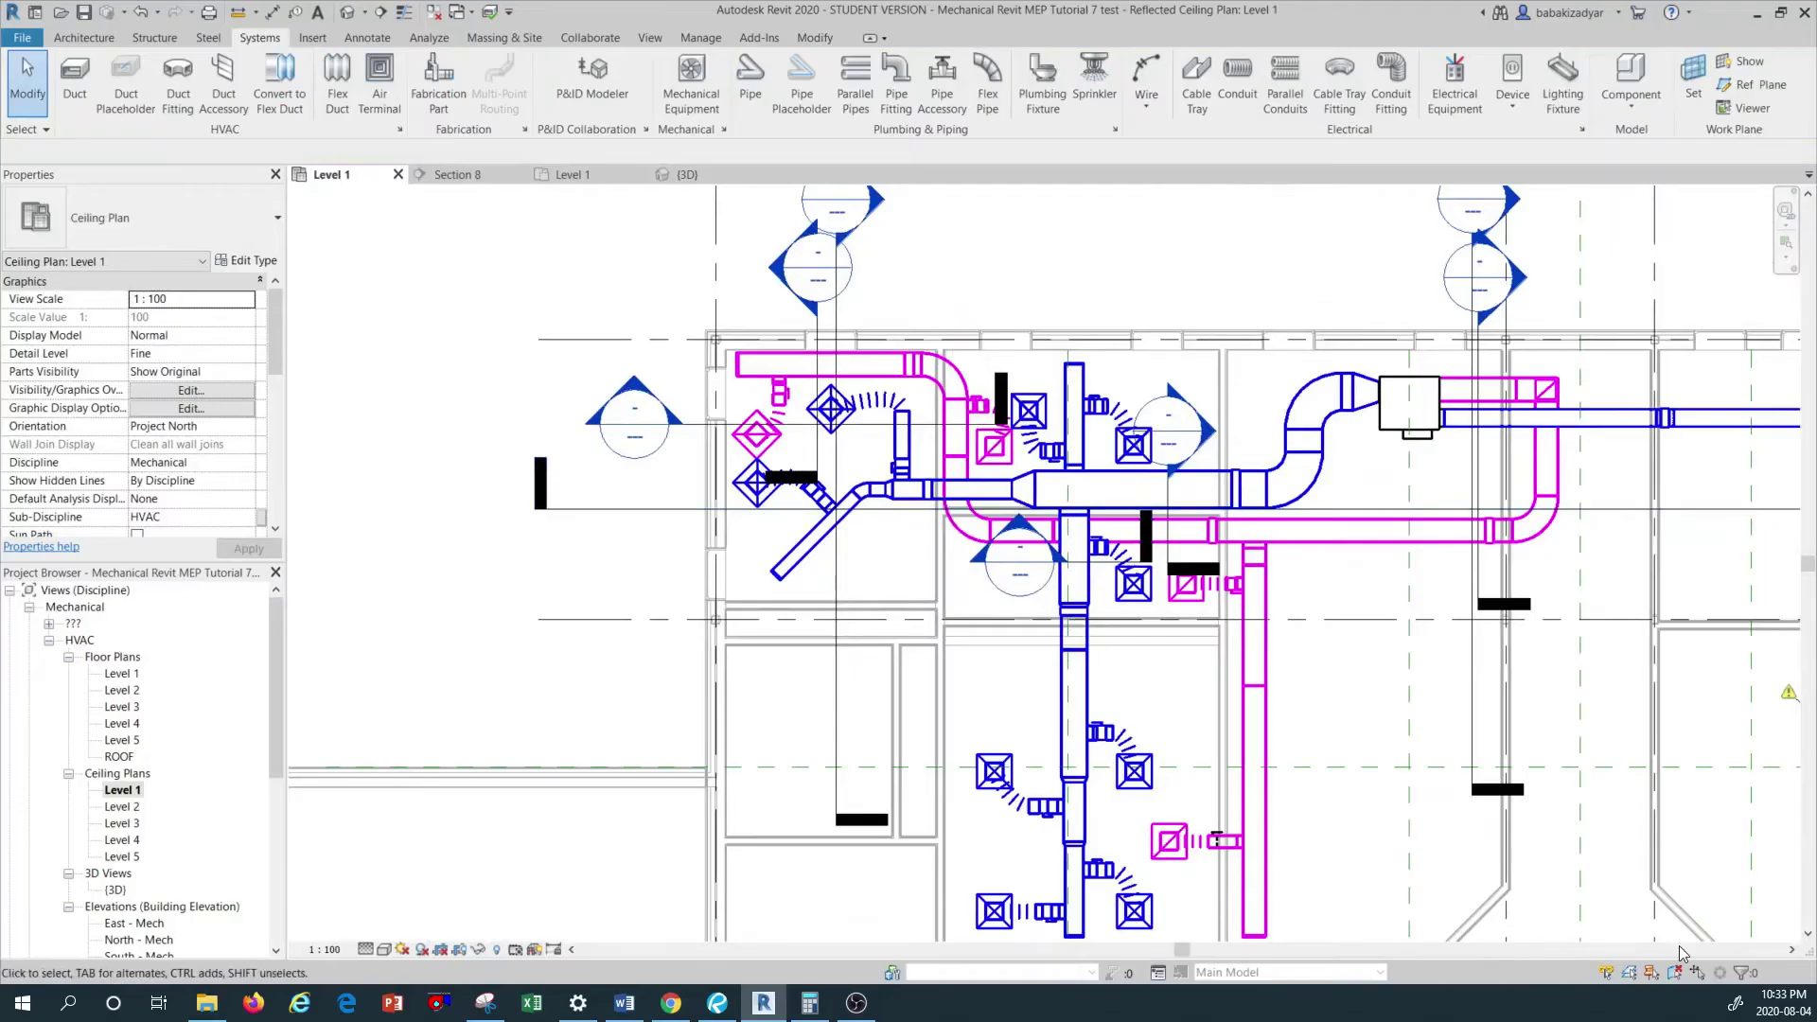
{"action": "scroll", "coordinate": [886, 530], "scroll_direction": "down", "scroll_amount": 1}
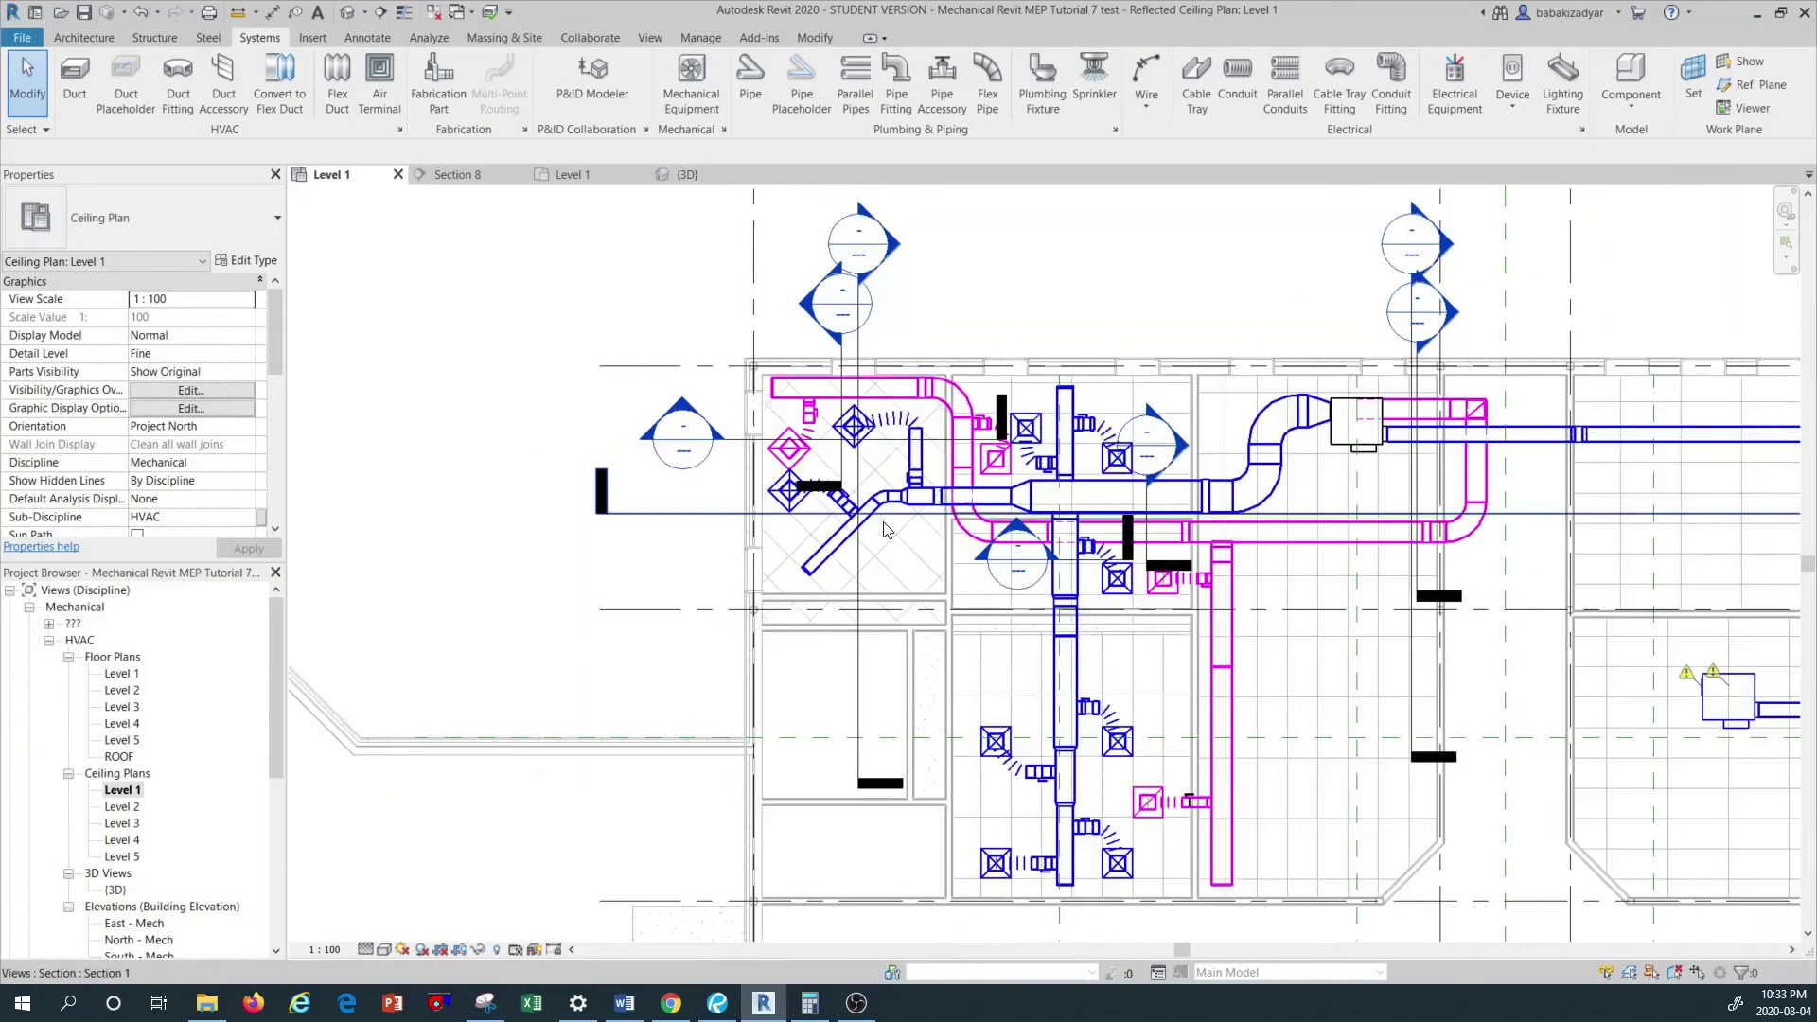
{"action": "scroll", "coordinate": [1078, 400], "scroll_direction": "up", "scroll_amount": 2}
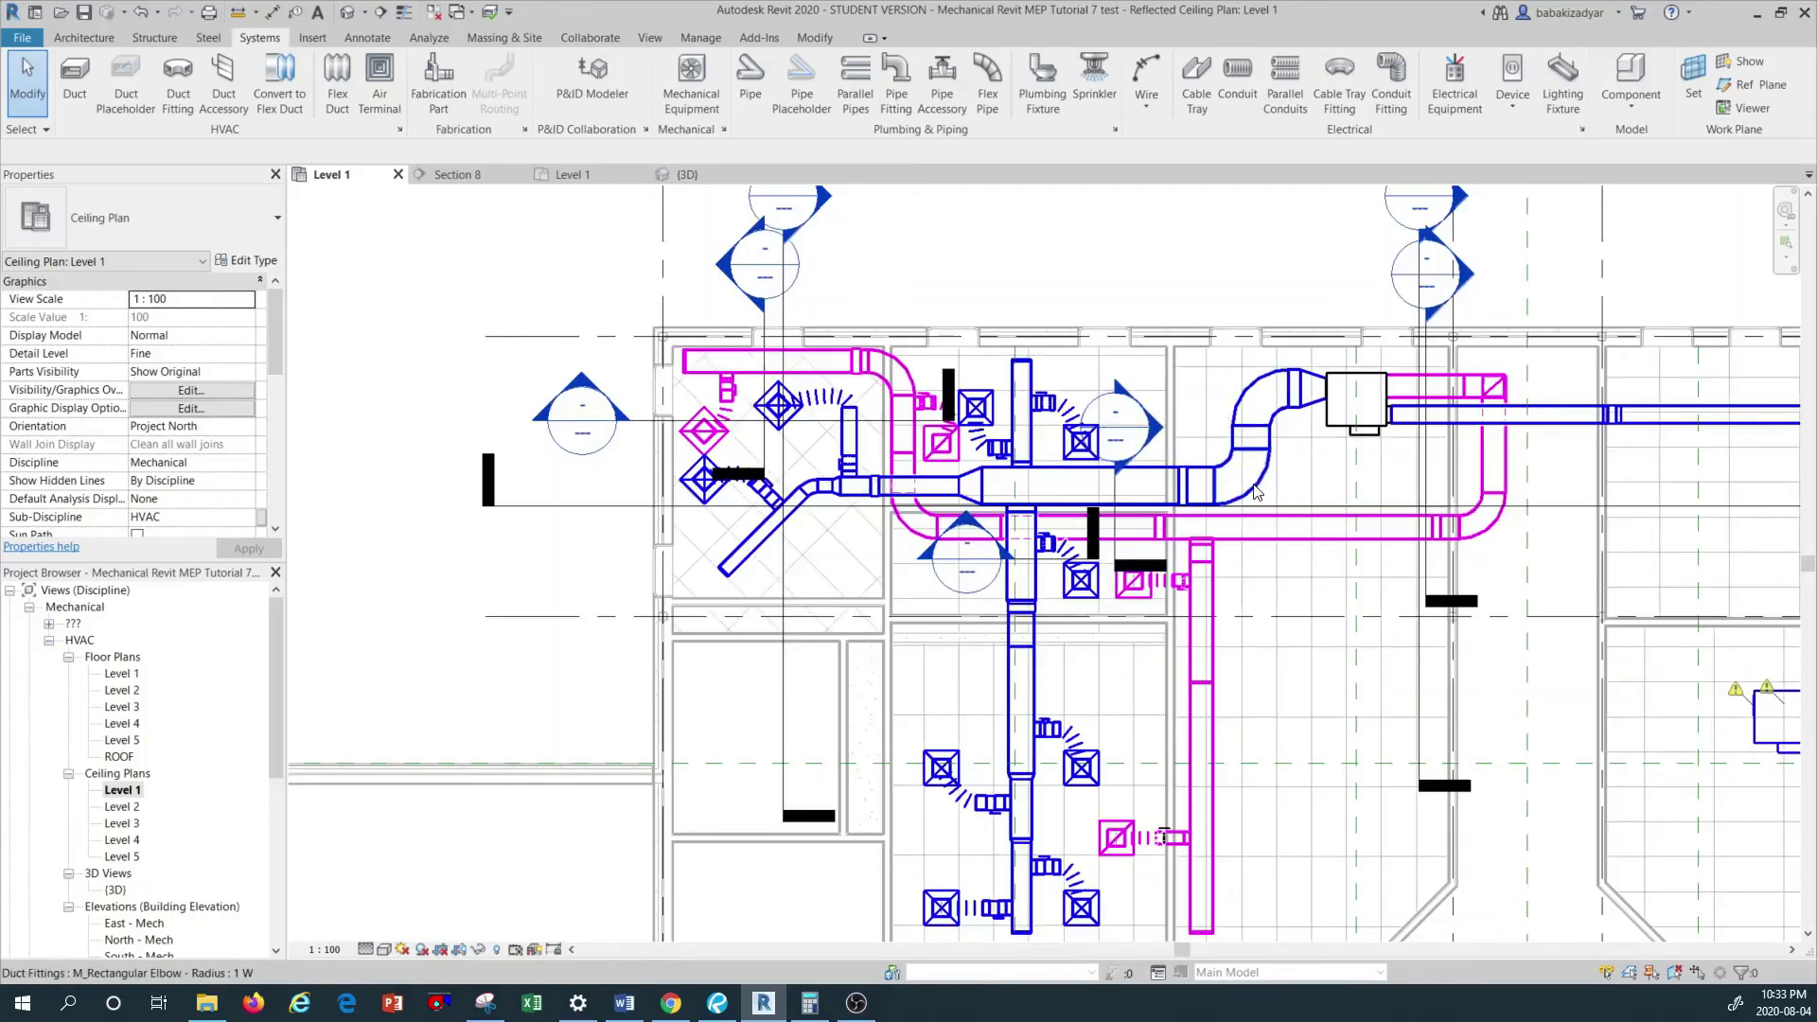
{"action": "scroll", "coordinate": [1164, 501], "scroll_direction": "down", "scroll_amount": 1}
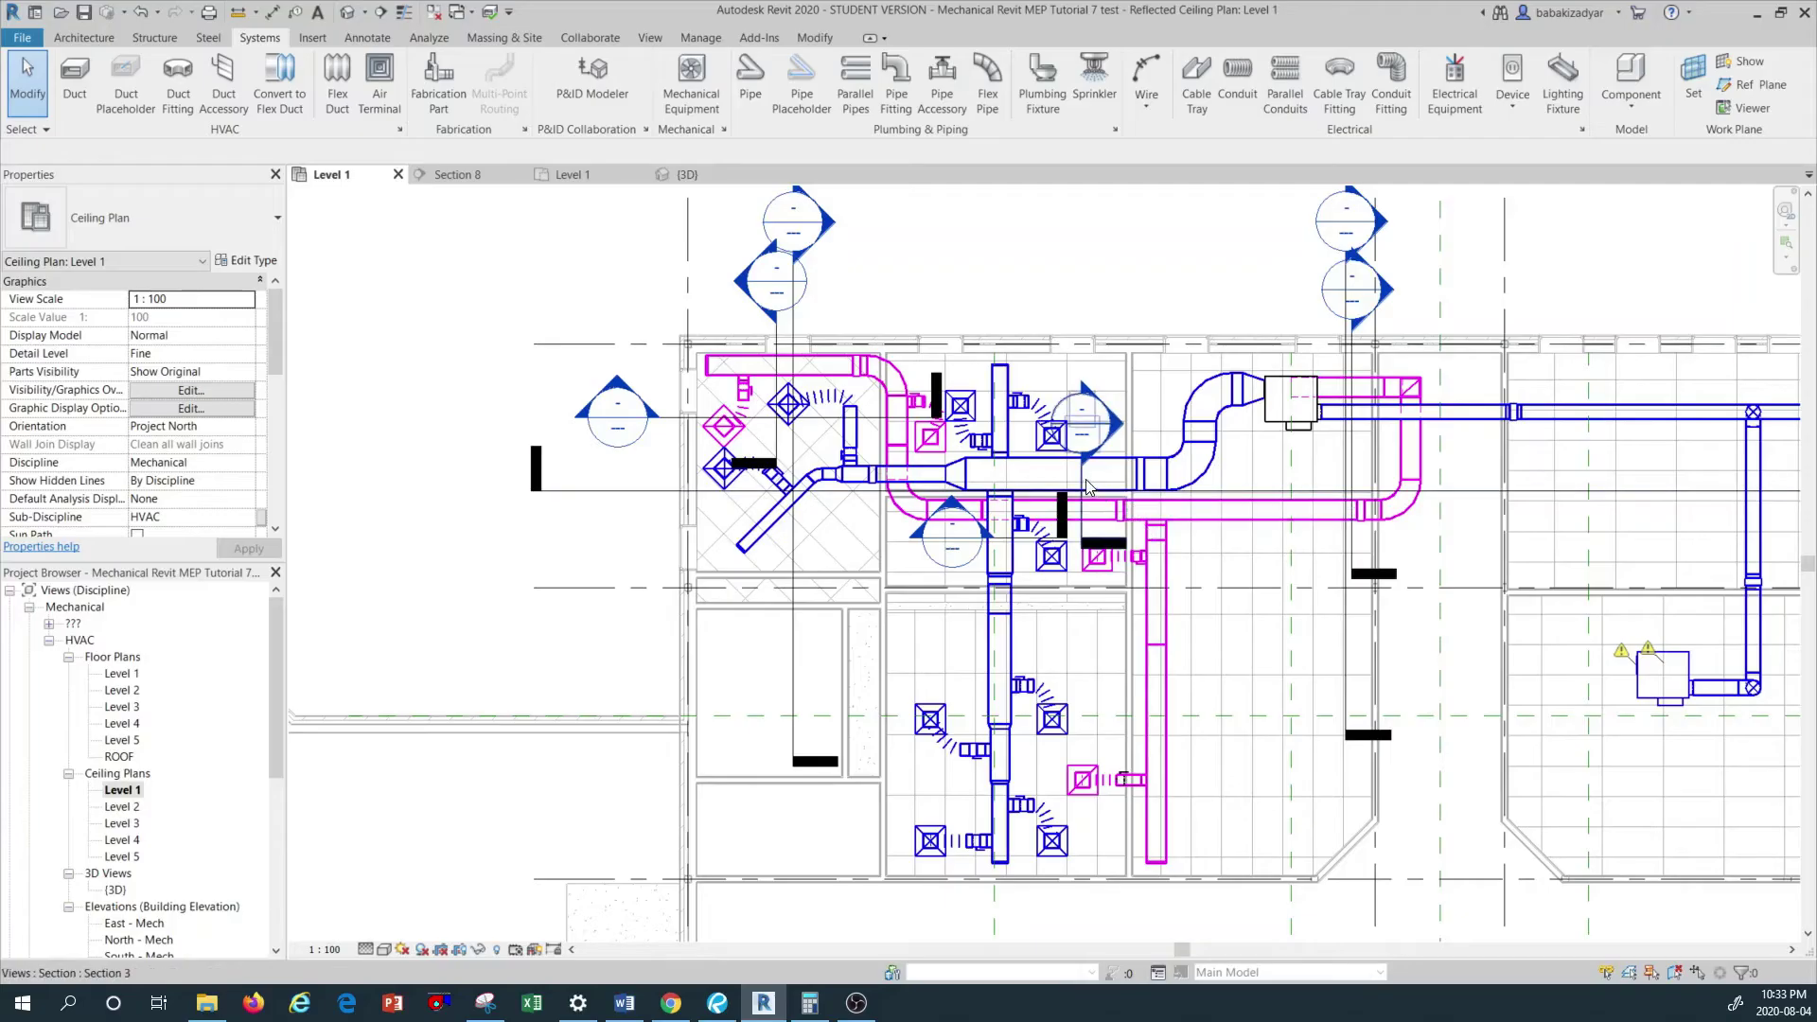
{"action": "scroll", "coordinate": [967, 489], "scroll_direction": "up", "scroll_amount": 1}
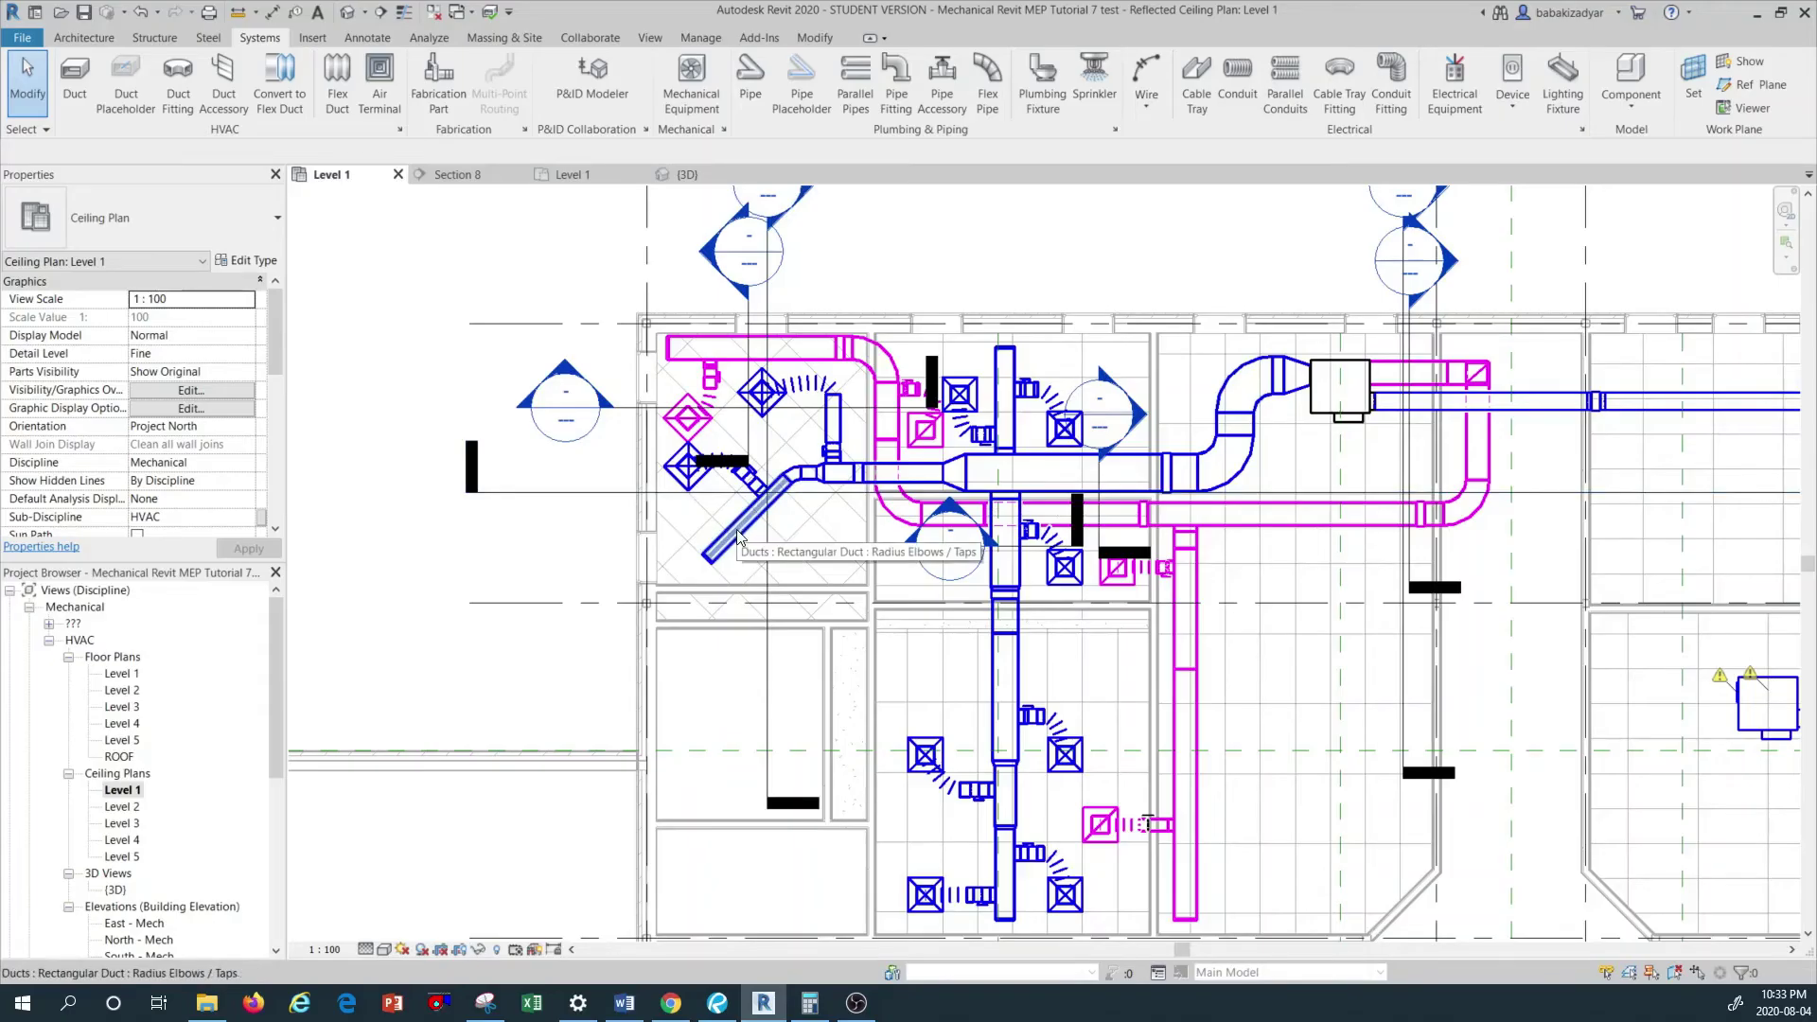
{"action": "key", "text": "Tab"}
{"action": "key", "text": "Tab"}
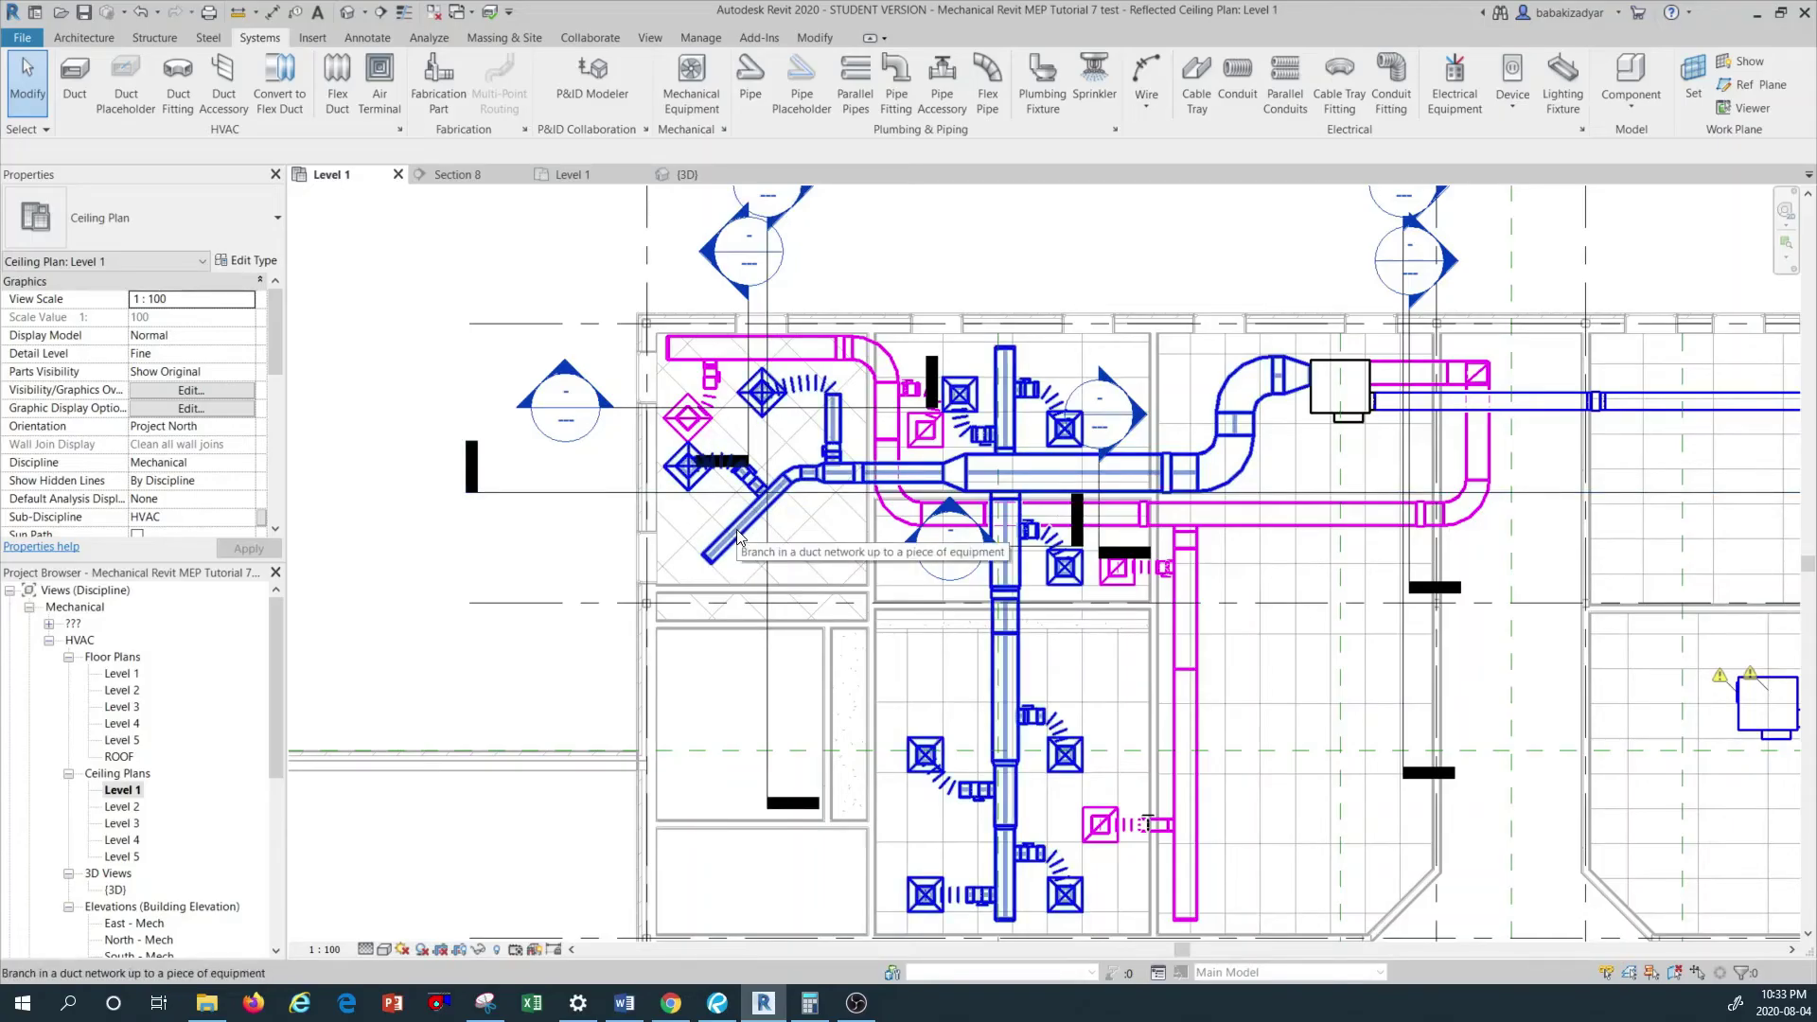
Select the supply duct branch up to the equipment and inspect Mechanical Supply Air 2 at 2115.00 L/s.
{"action": "left_click", "coordinate": [739, 536]}
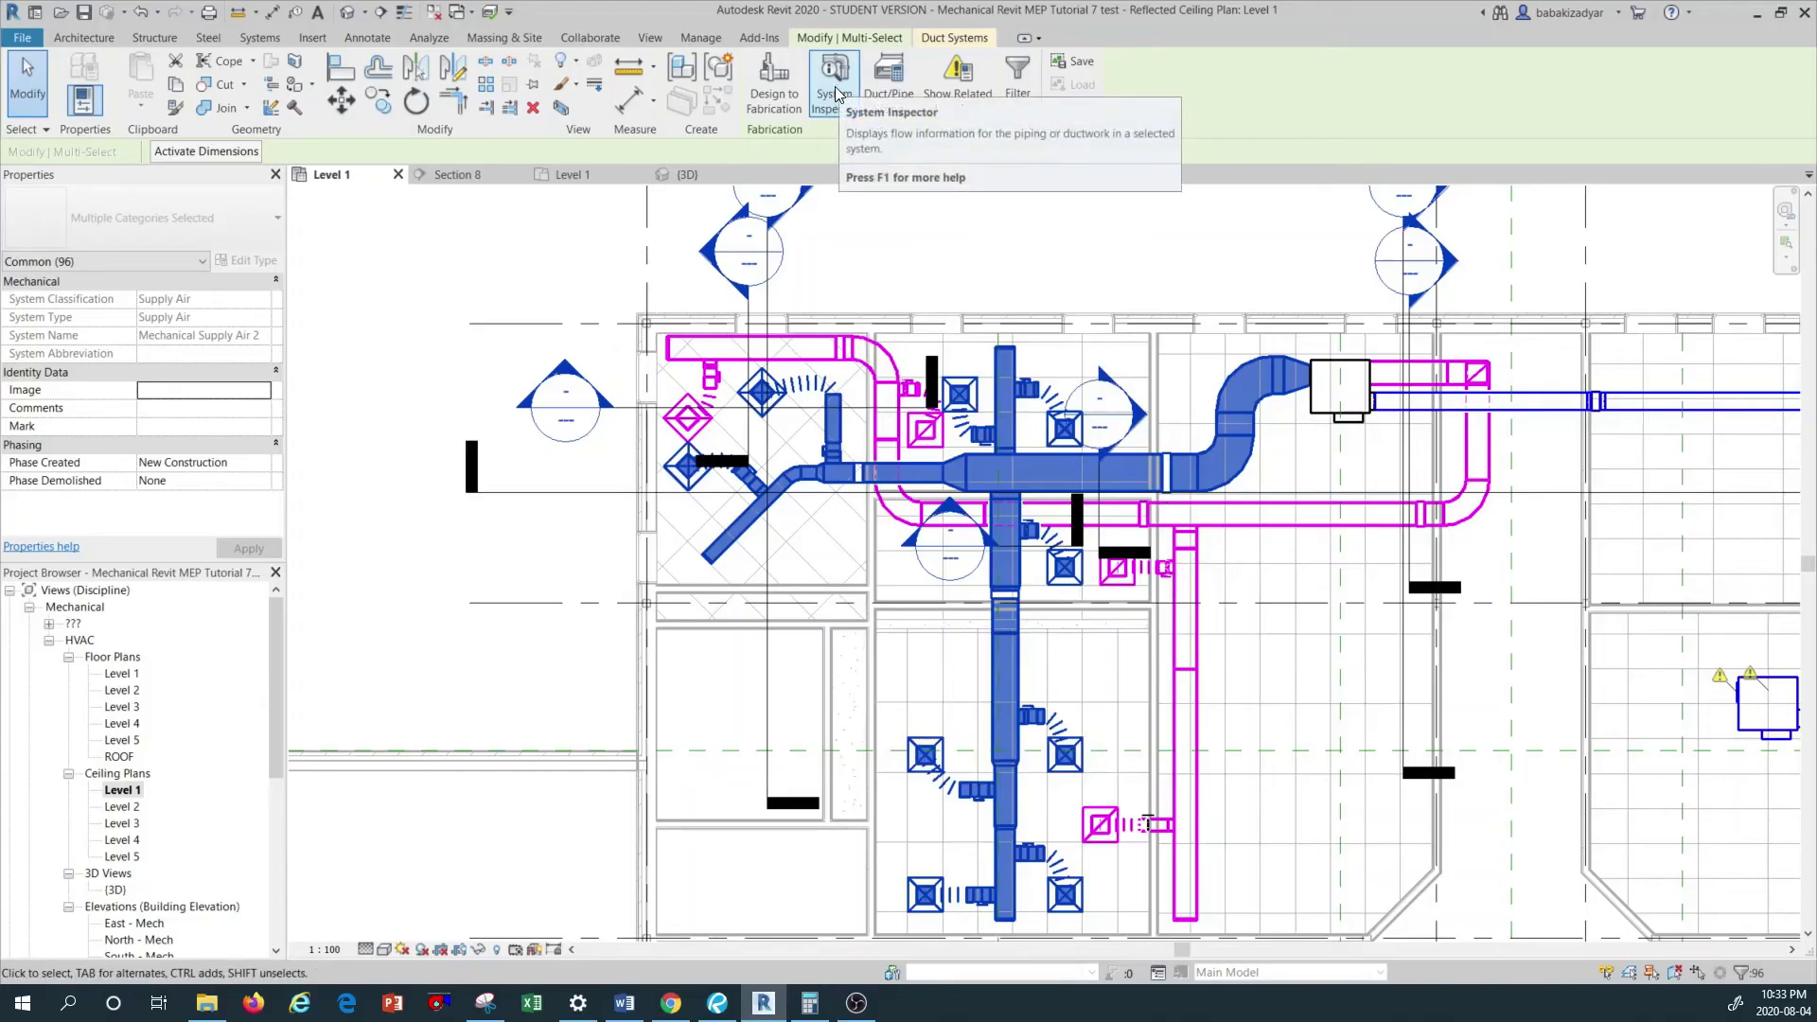
{"action": "key", "text": "Escape"}
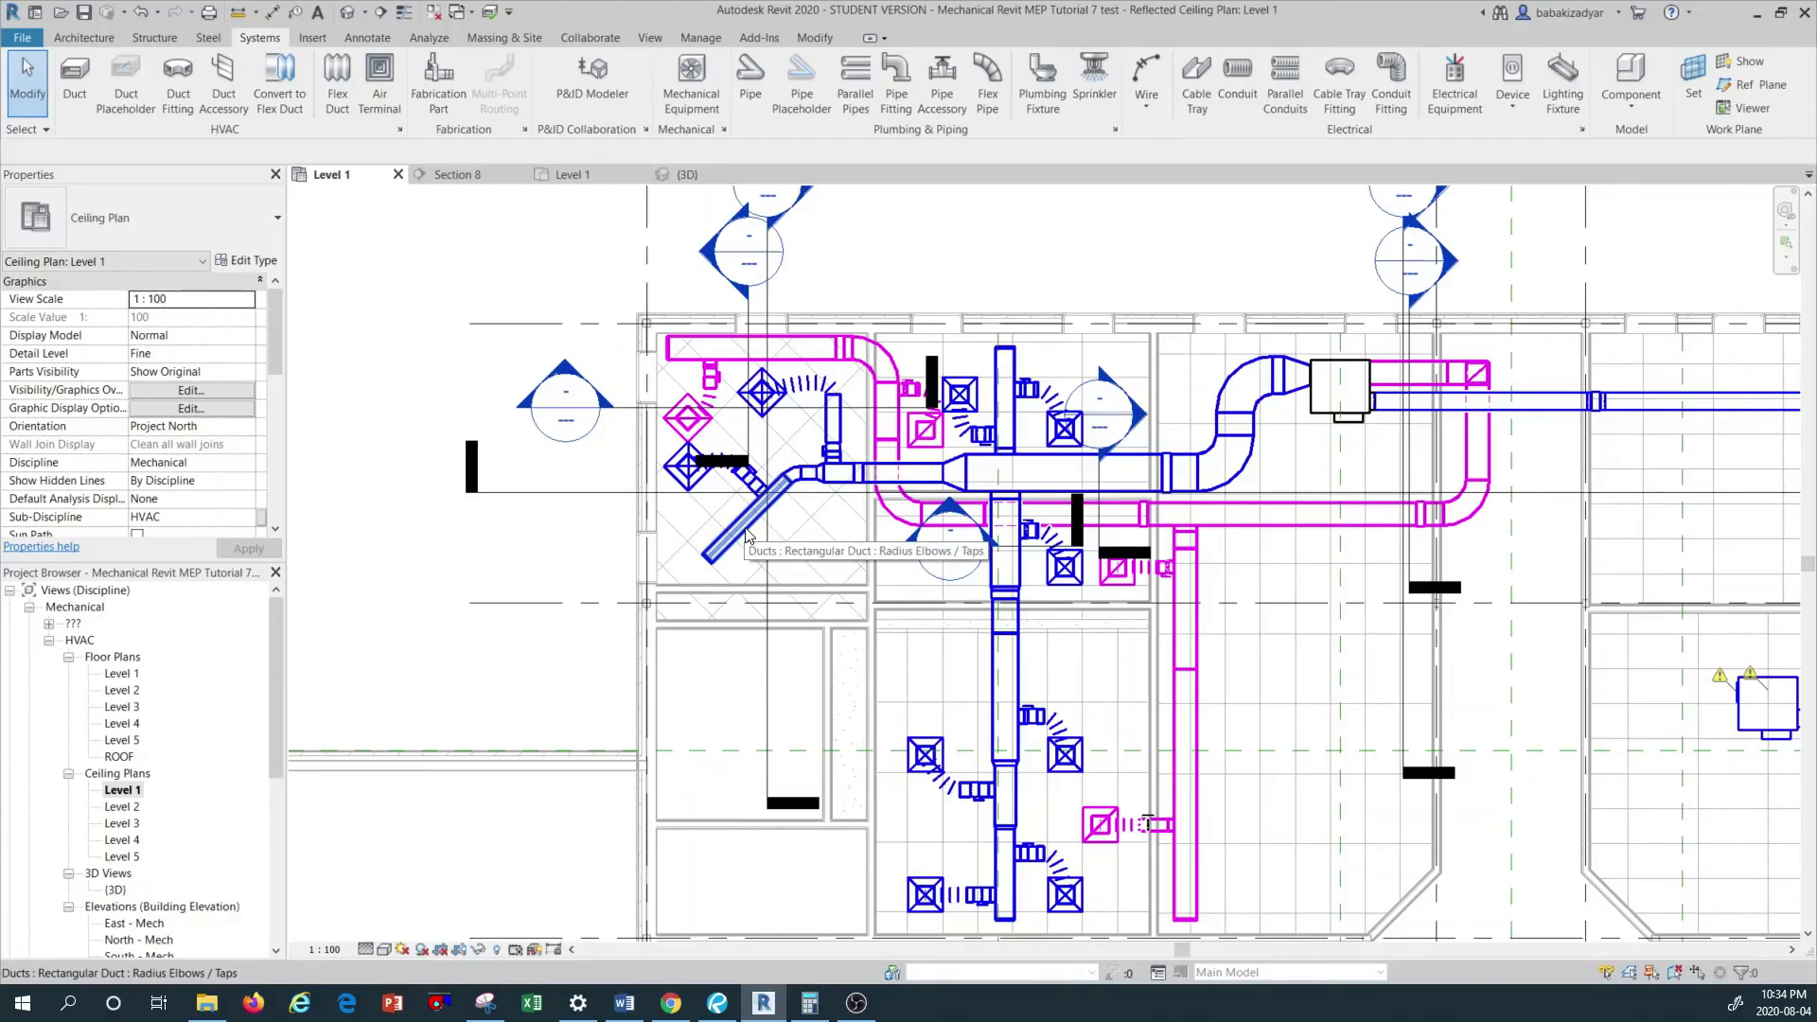
{"action": "key", "text": "Tab"}
{"action": "key", "text": "Tab"}
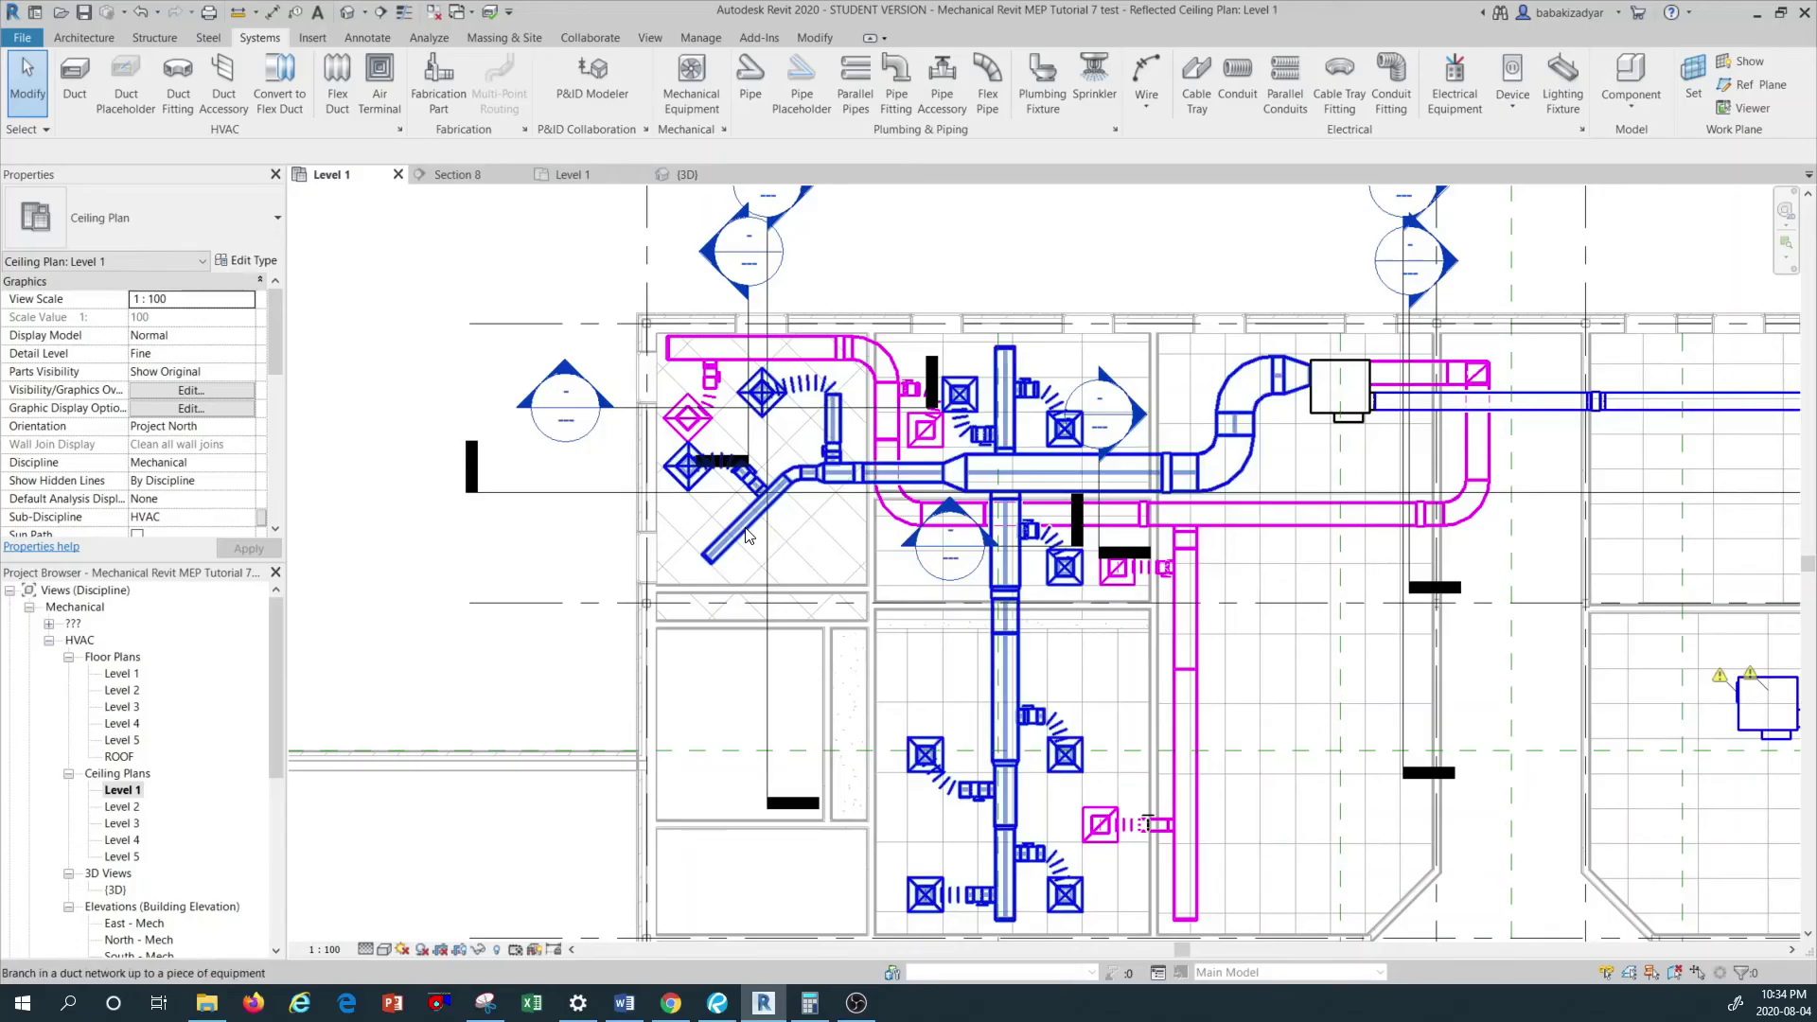
{"action": "left_click", "coordinate": [747, 536]}
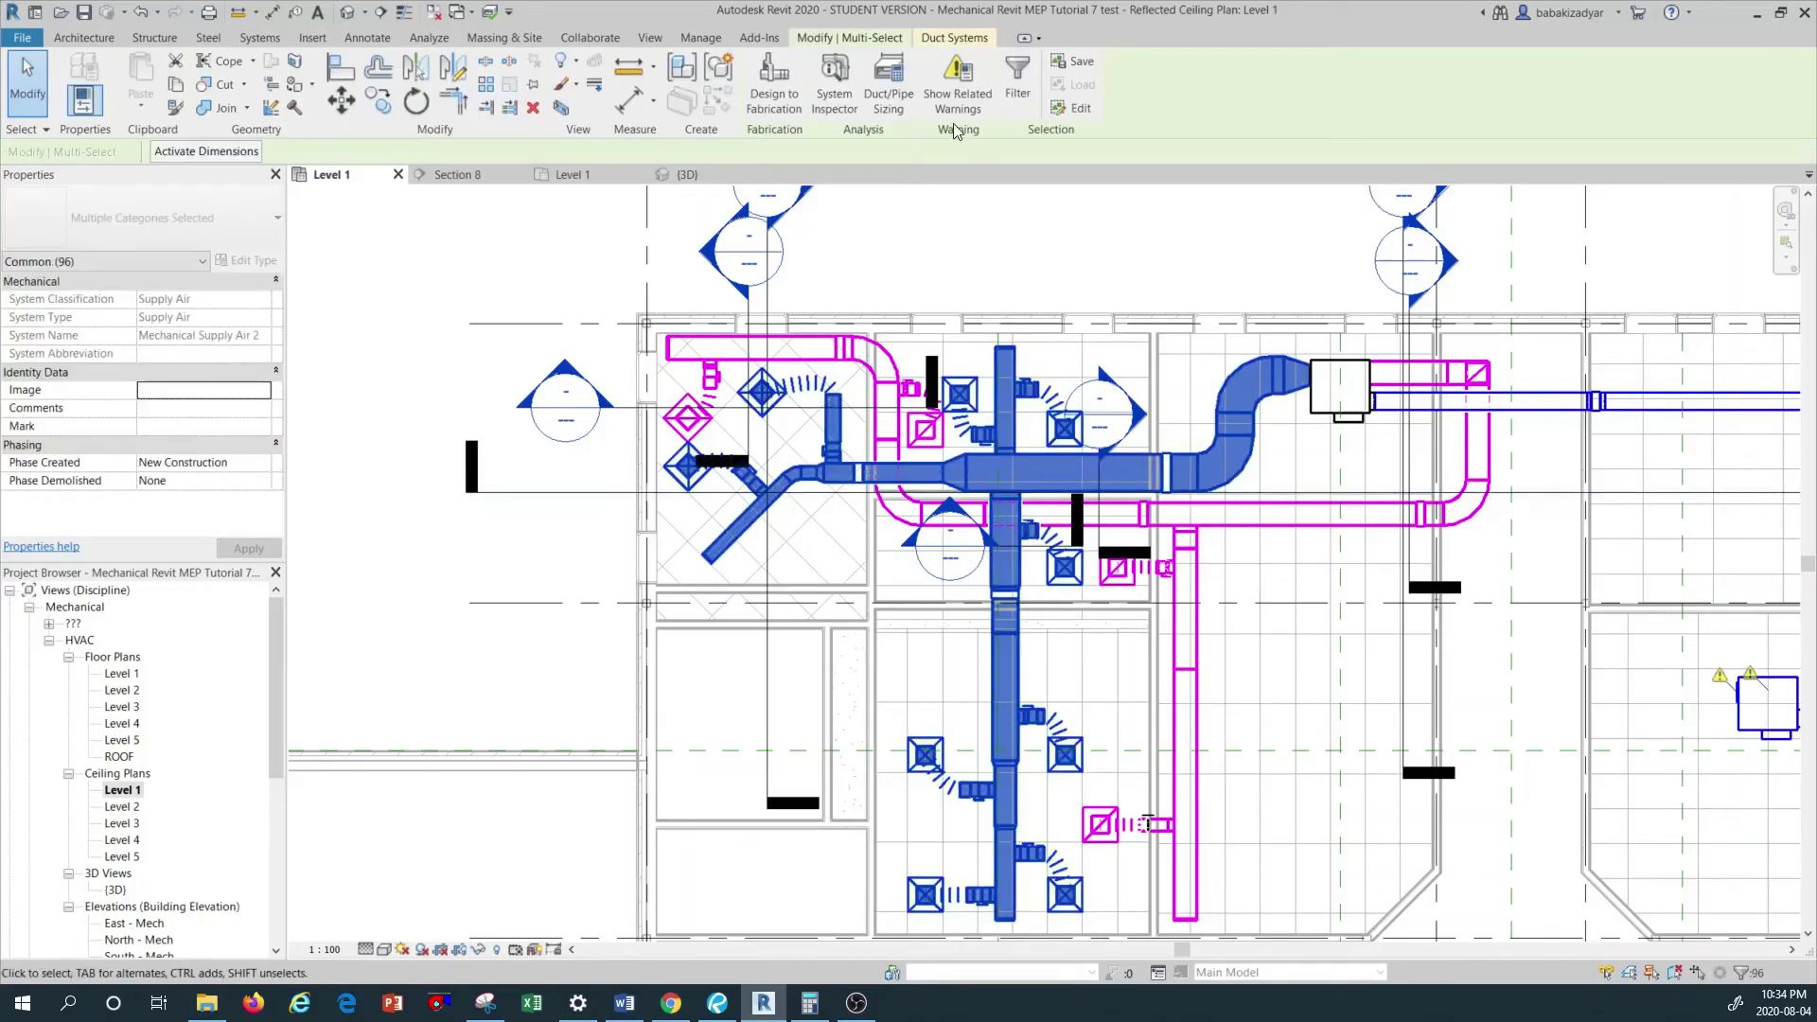
{"action": "left_click", "coordinate": [827, 75]}
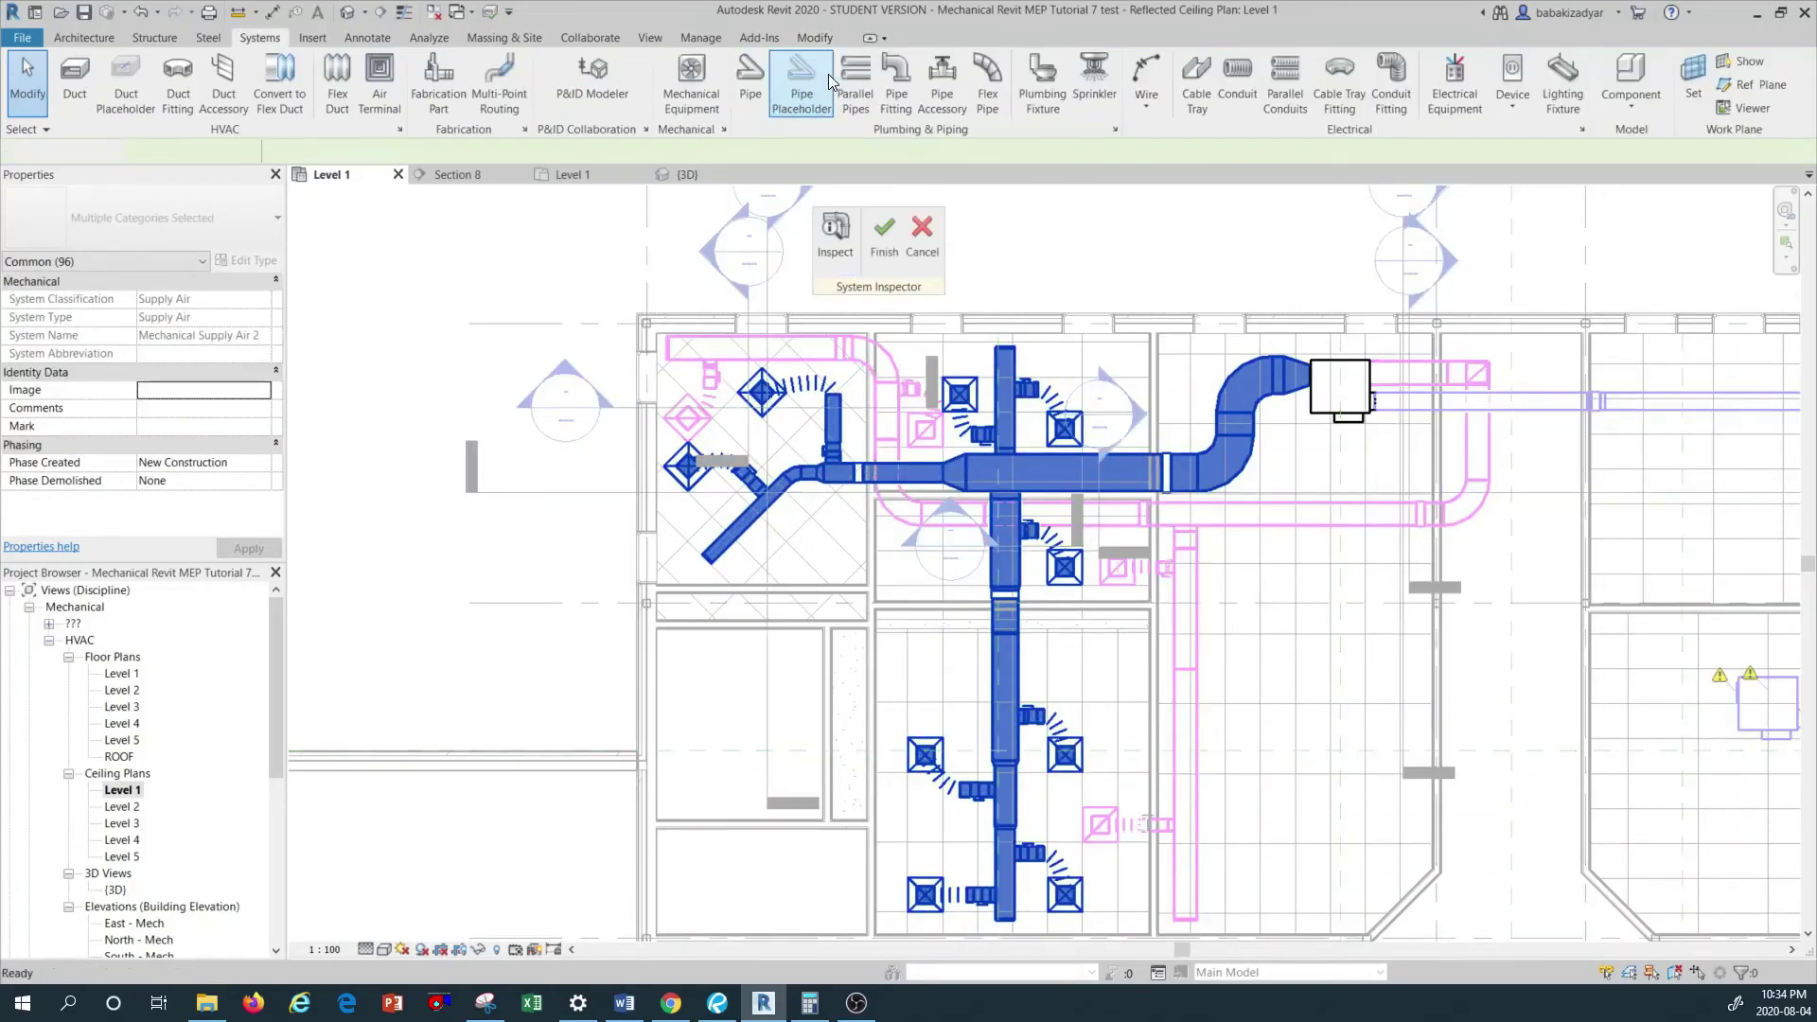
Show flow arrows and read section data, with Section 58 at 2115.0 L/s and 2539.3 Pa.
{"action": "left_click", "coordinate": [834, 232]}
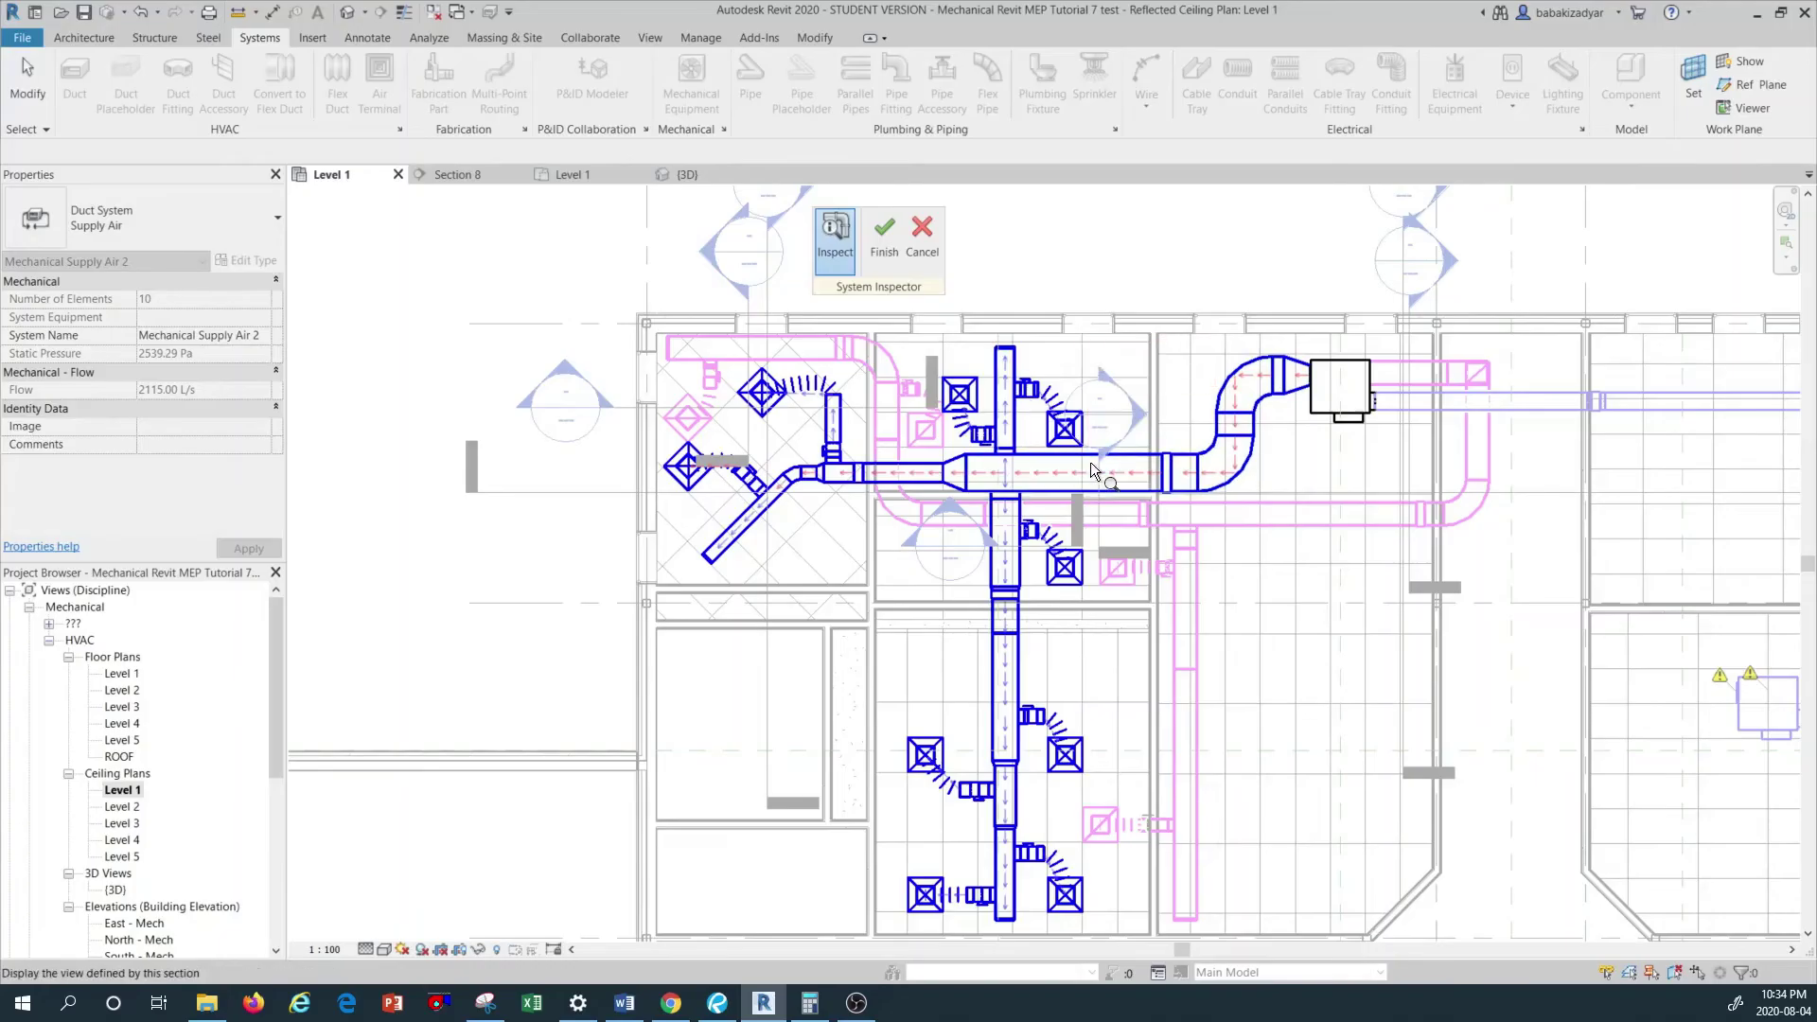
{"action": "mouse_move", "coordinate": [1056, 462]}
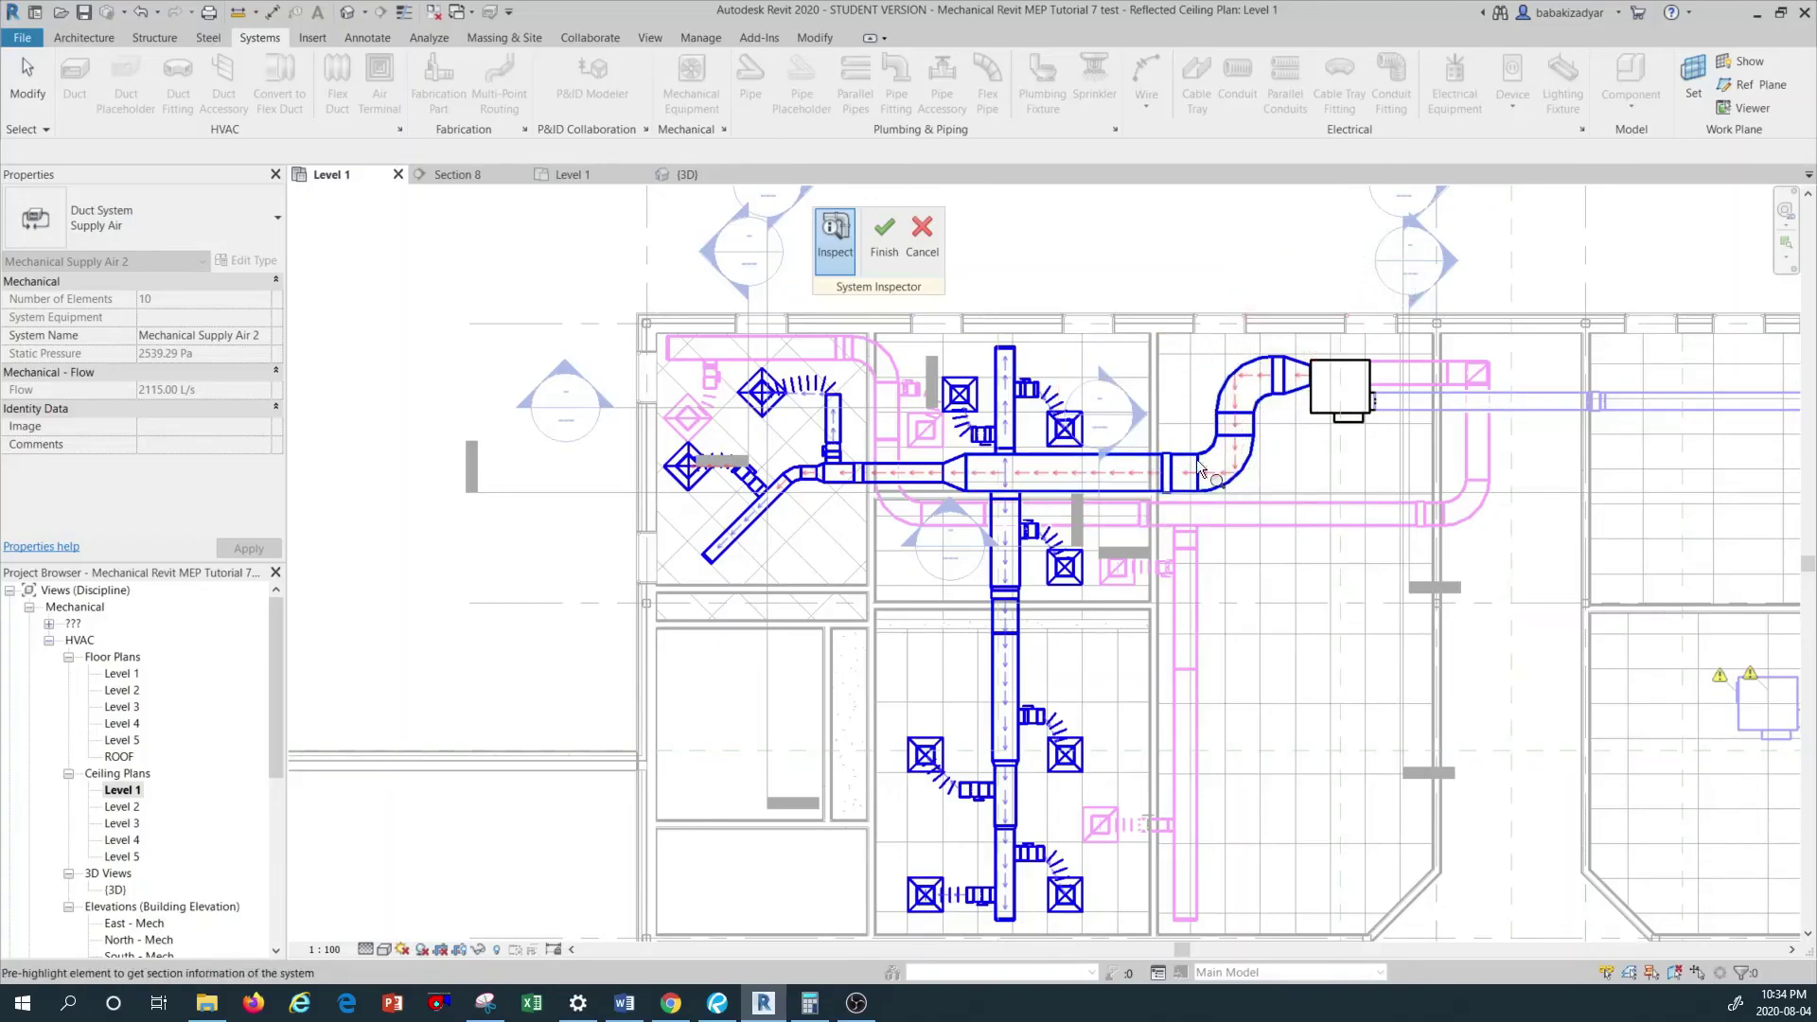
{"action": "mouse_move", "coordinate": [1292, 424]}
{"action": "mouse_move", "coordinate": [927, 475]}
{"action": "mouse_move", "coordinate": [812, 470]}
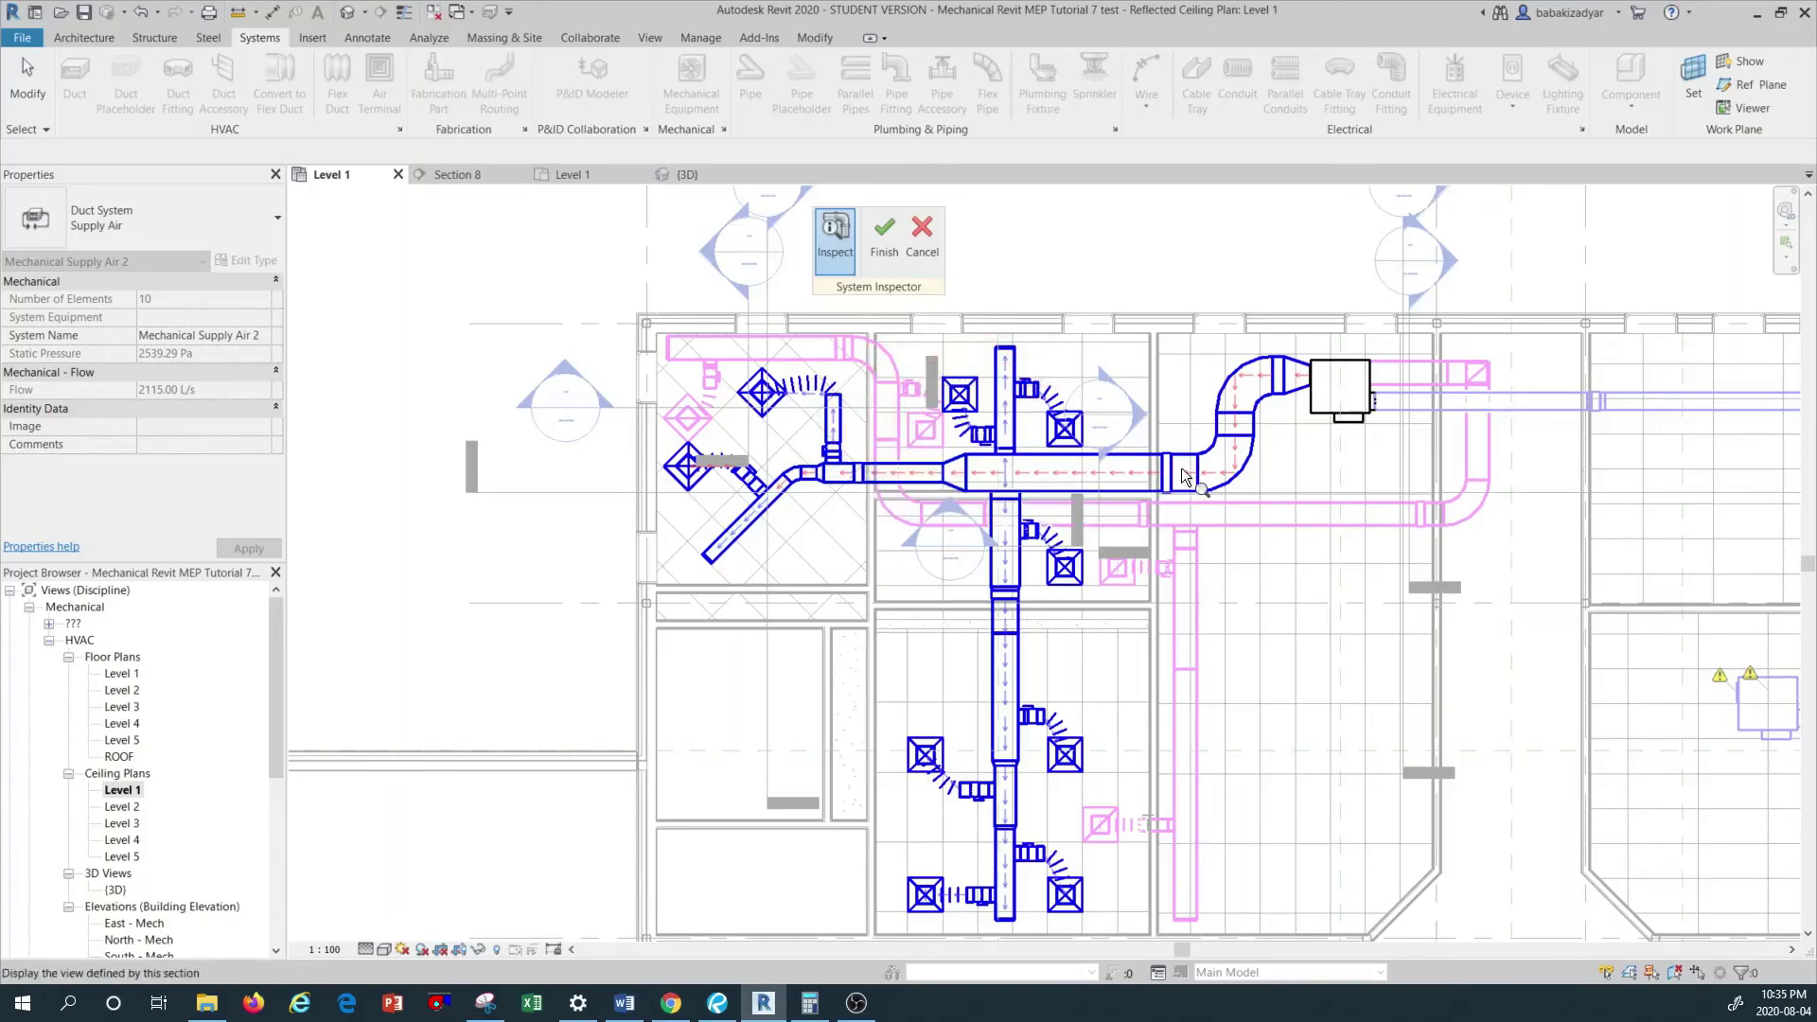
{"action": "mouse_move", "coordinate": [1298, 371]}
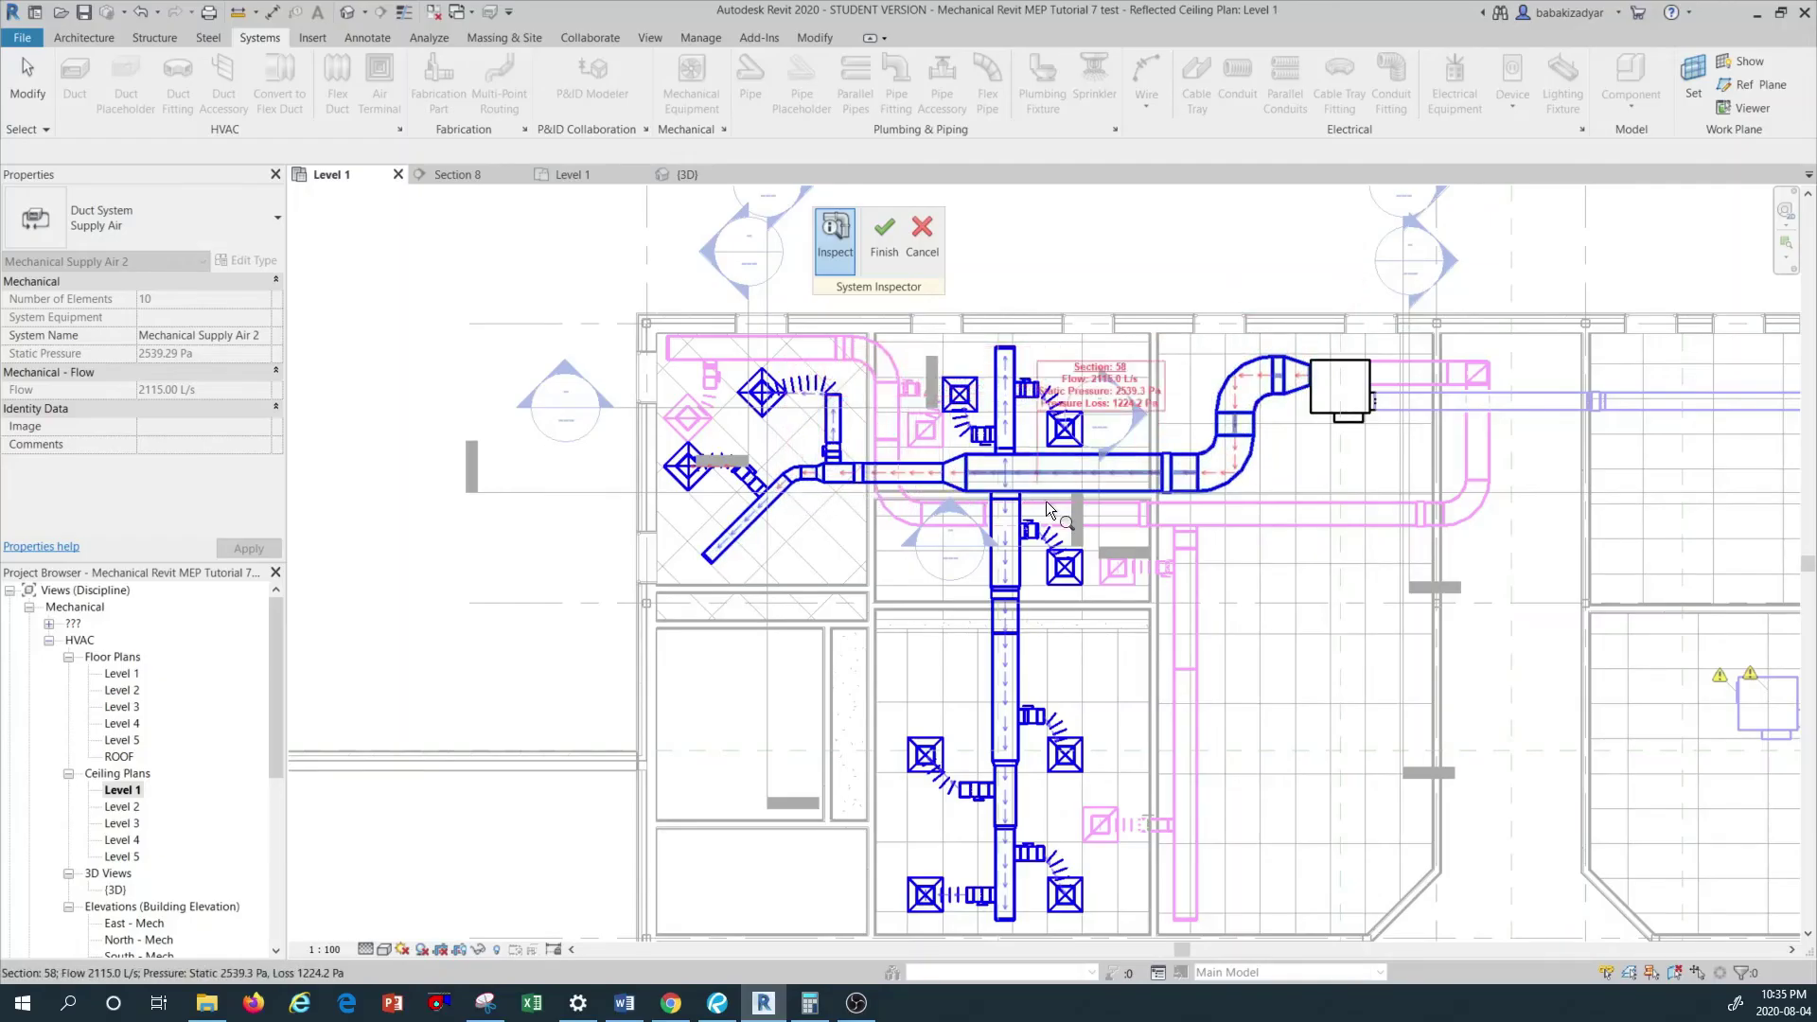
Check the tap and branch section data, with Section 62 at 0.0 L/s and 318.0 Pa excess.
{"action": "mouse_move", "coordinate": [1020, 549]}
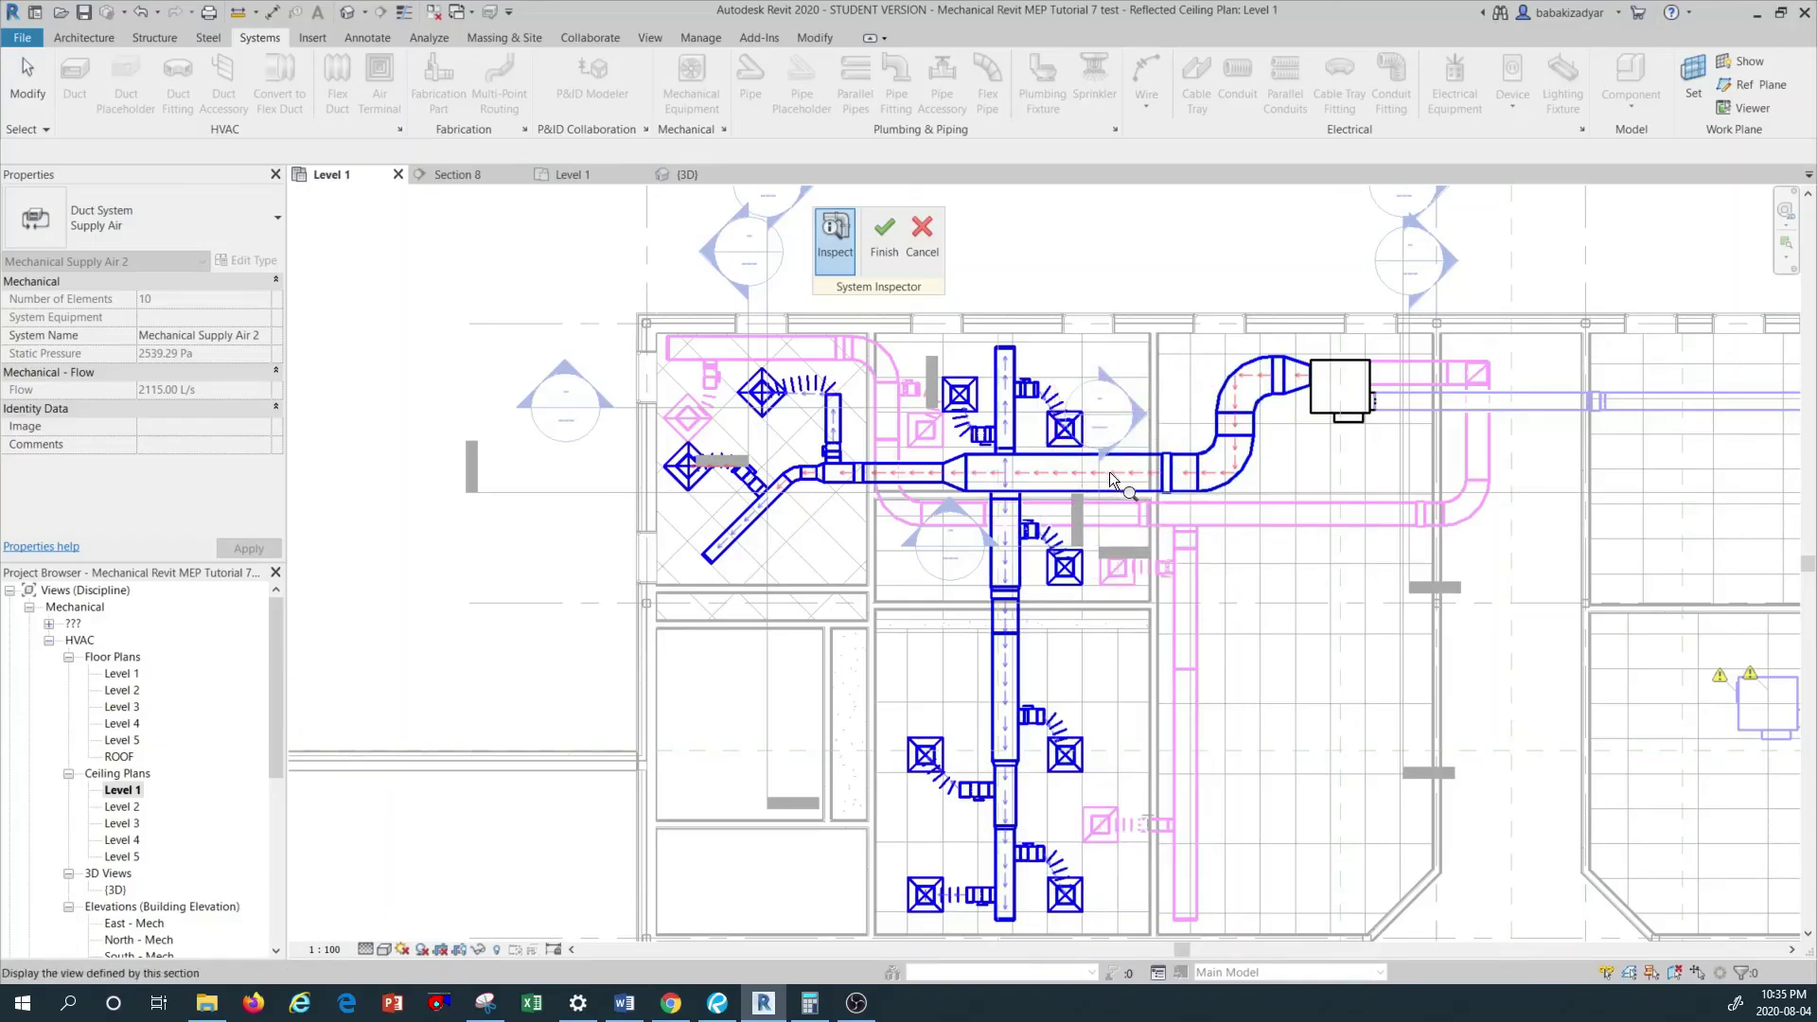
{"action": "mouse_move", "coordinate": [1121, 462]}
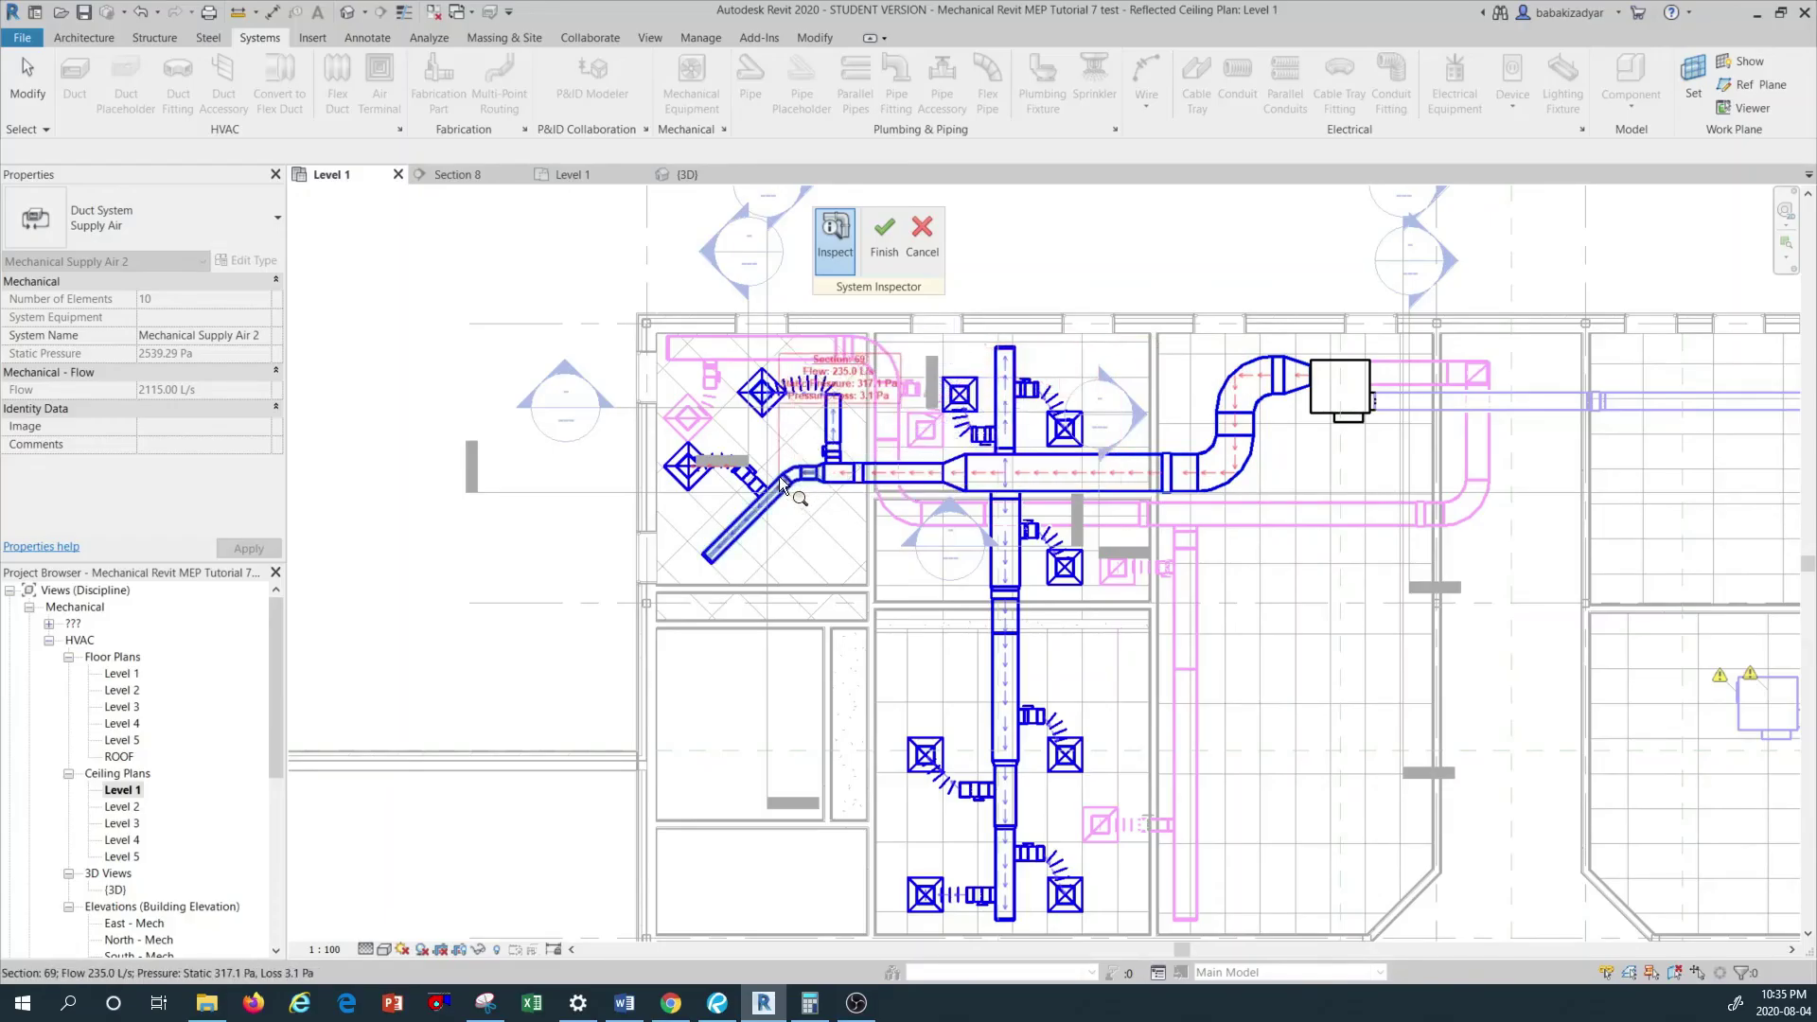
{"action": "mouse_move", "coordinate": [713, 538]}
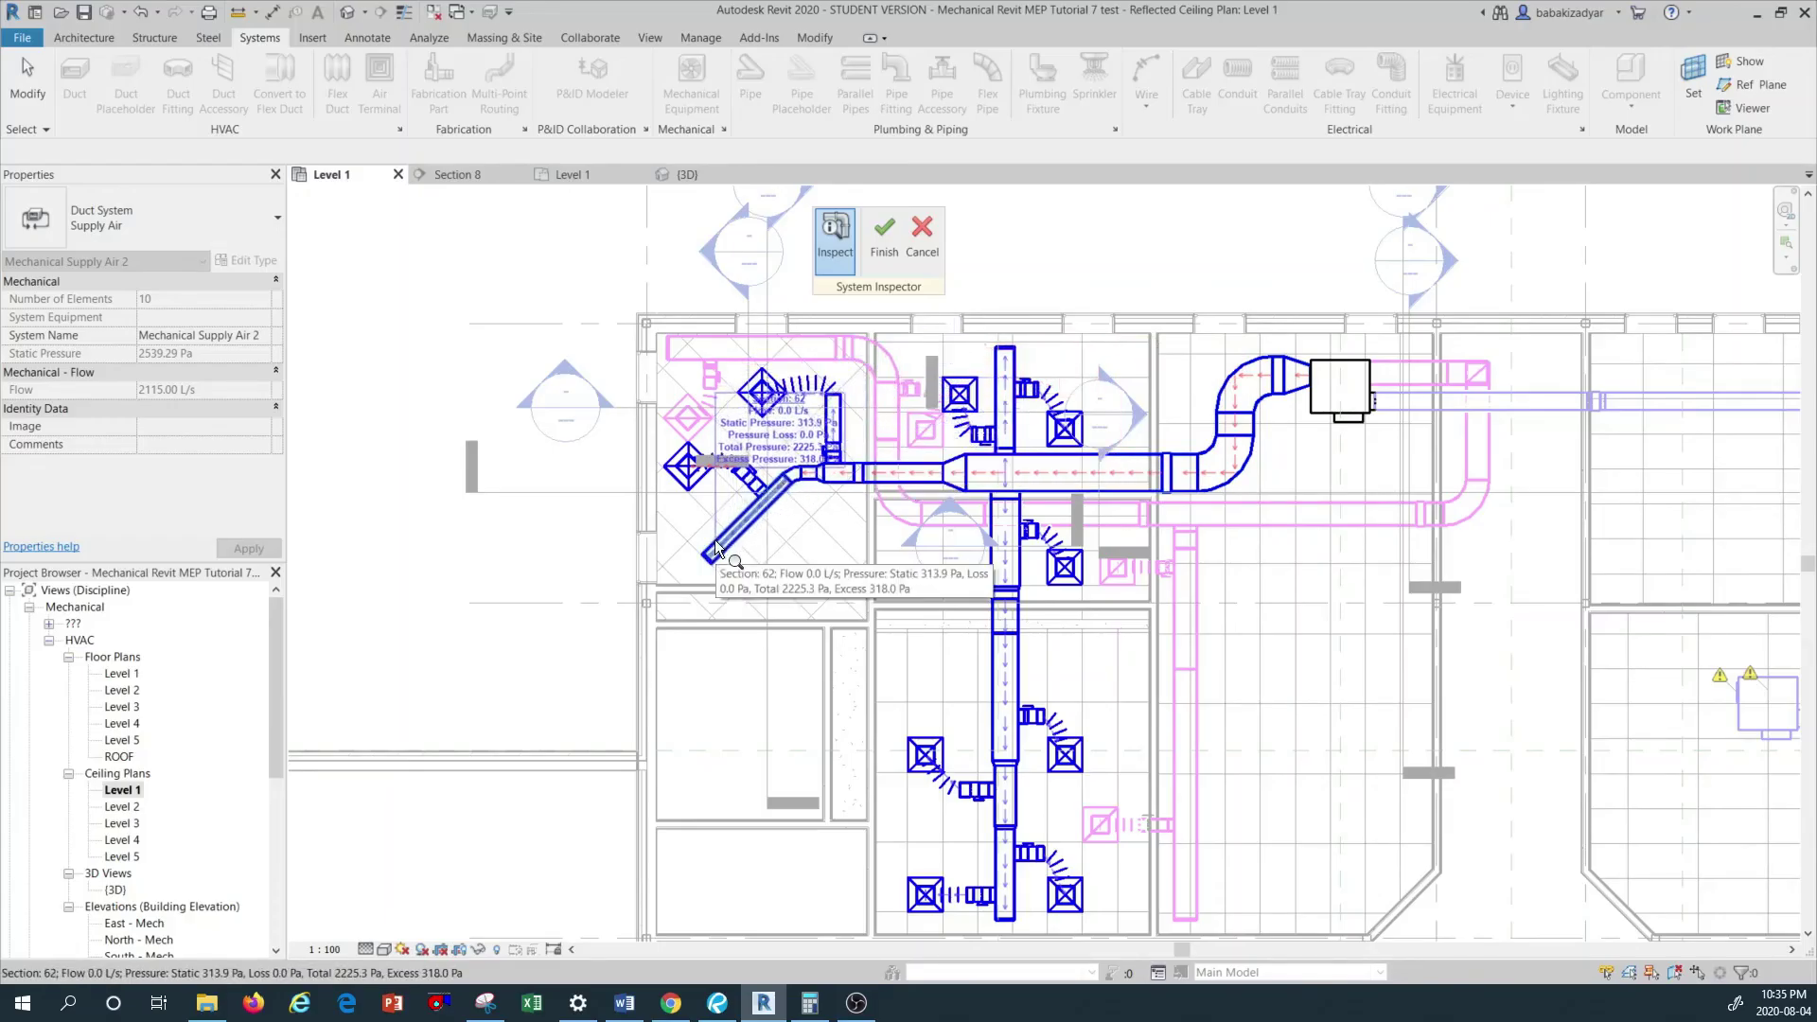
{"action": "mouse_move", "coordinate": [1017, 659]}
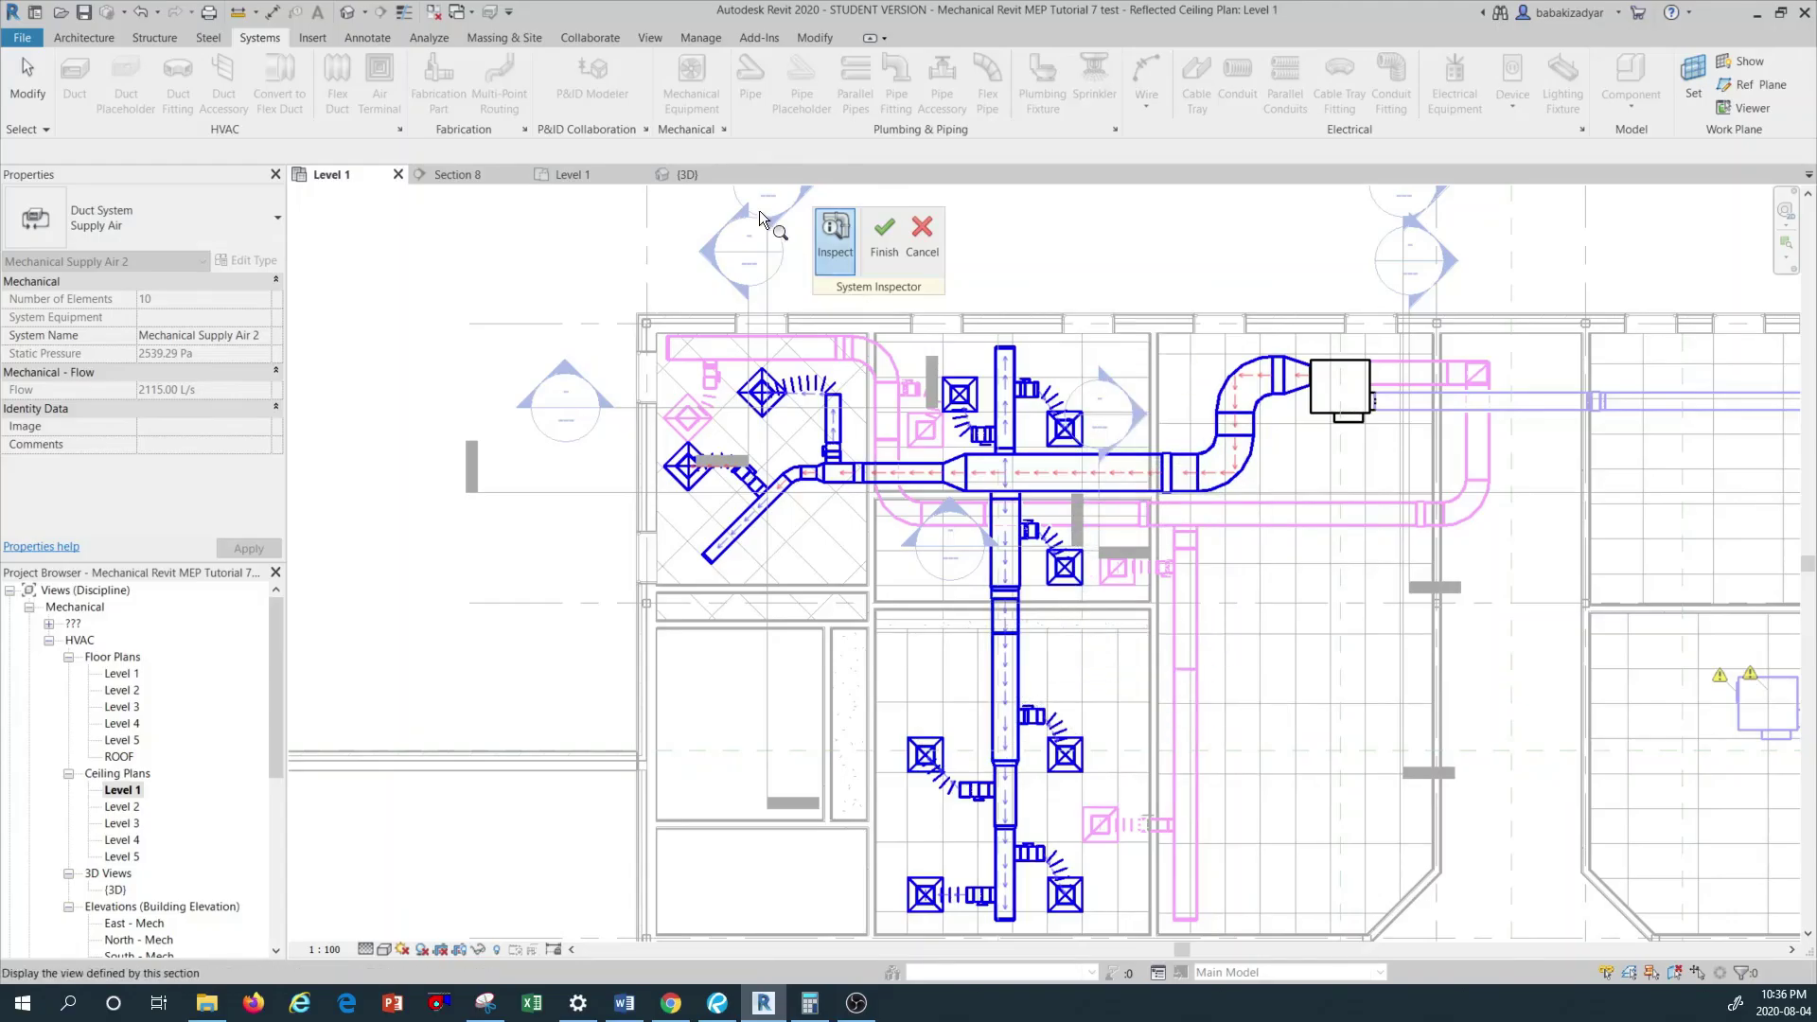
{"action": "left_click", "coordinate": [876, 248]}
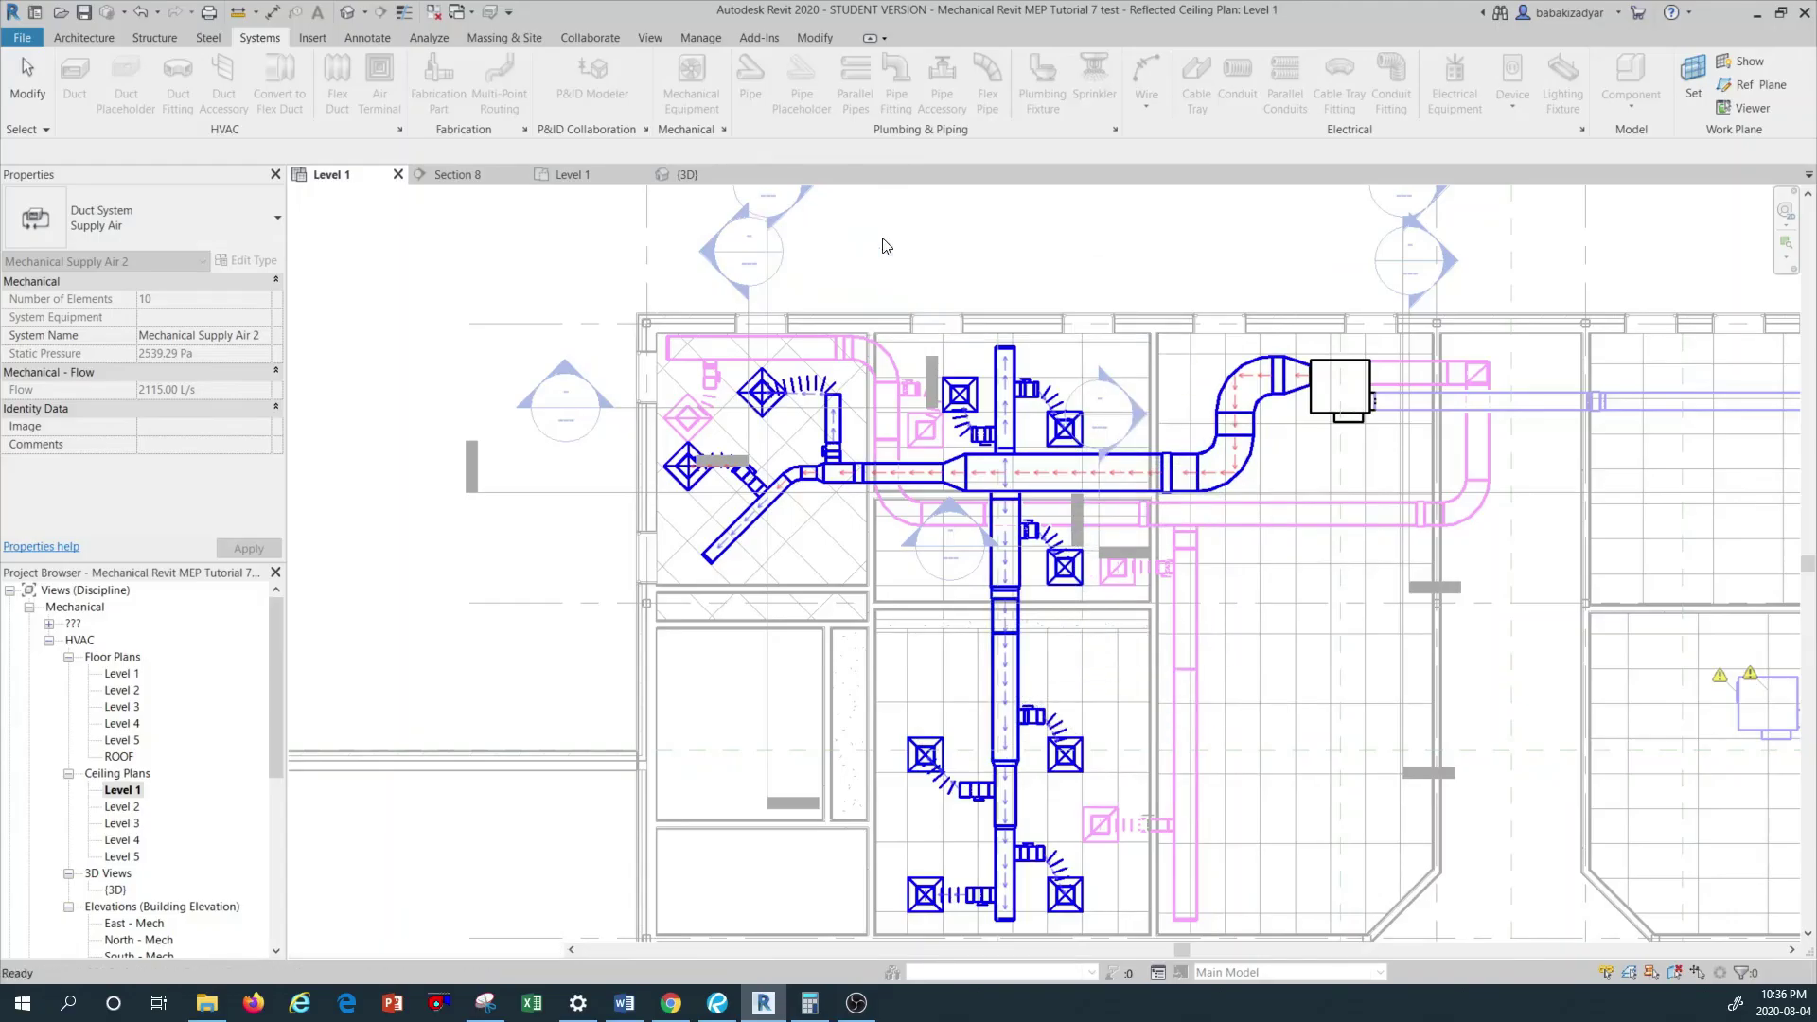
{"action": "scroll", "coordinate": [906, 416], "scroll_direction": "down", "scroll_amount": 1}
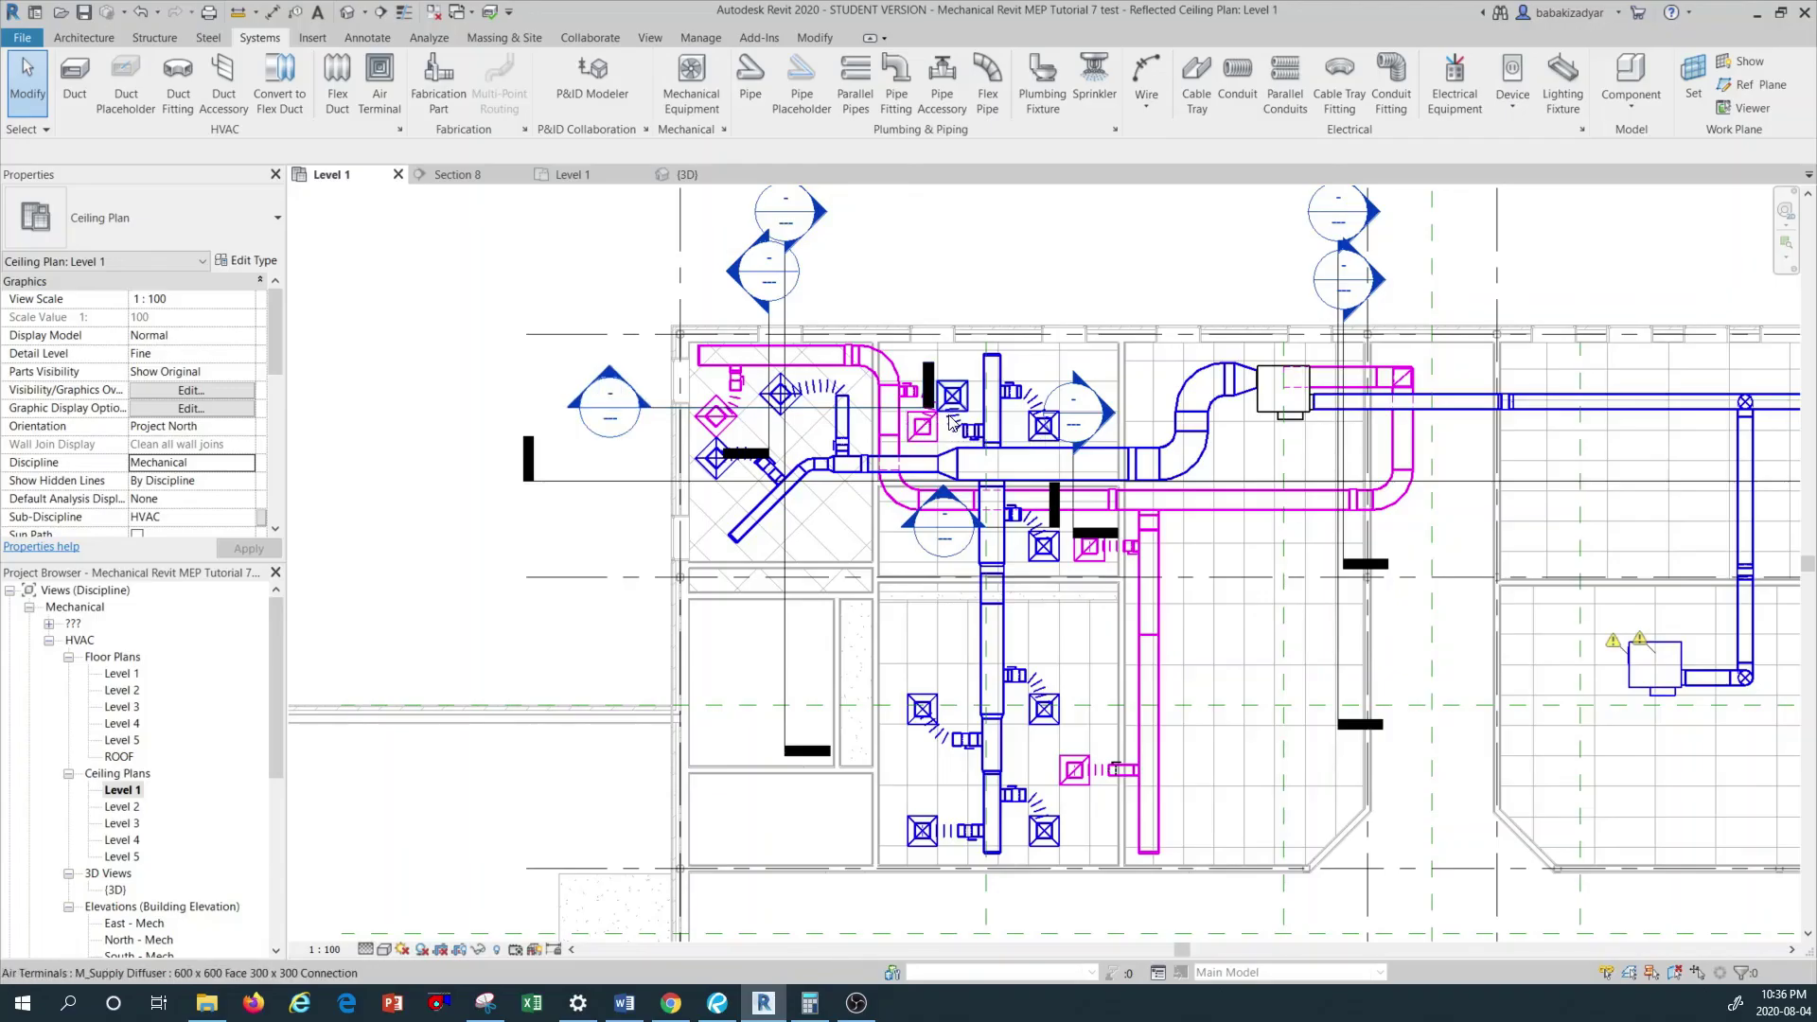
{"action": "scroll", "coordinate": [951, 421], "scroll_direction": "down", "scroll_amount": 1}
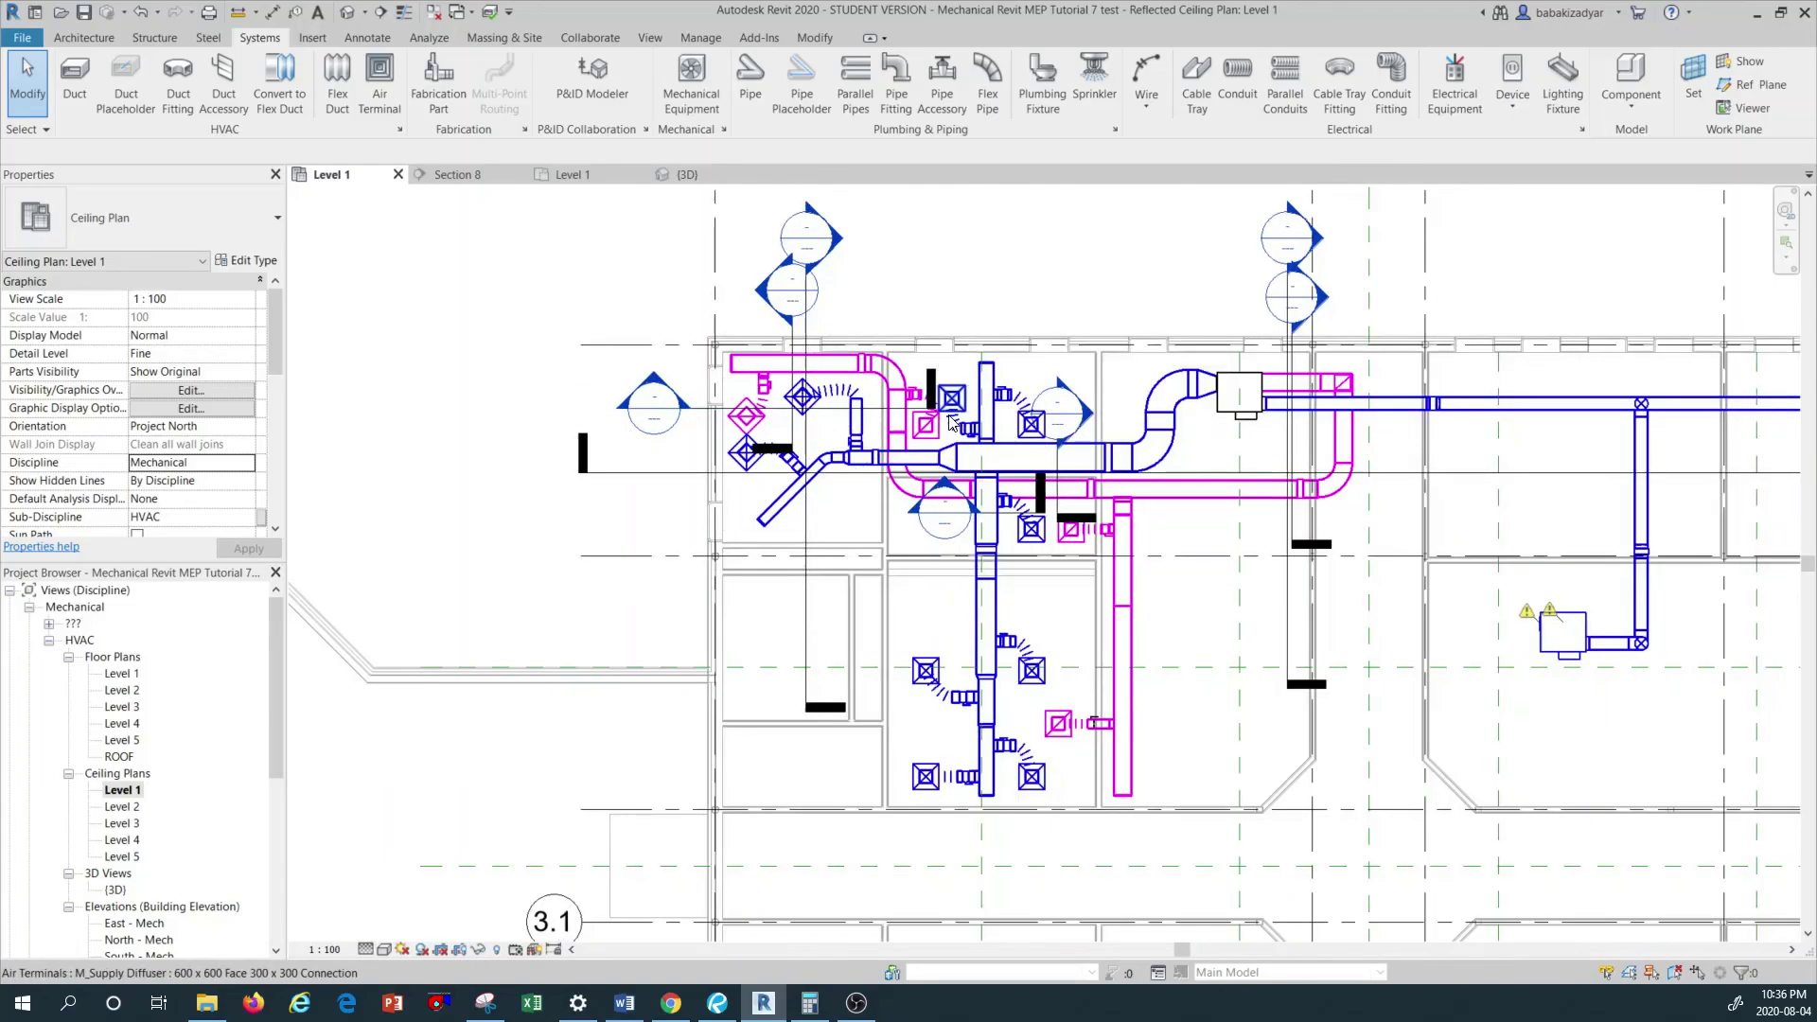